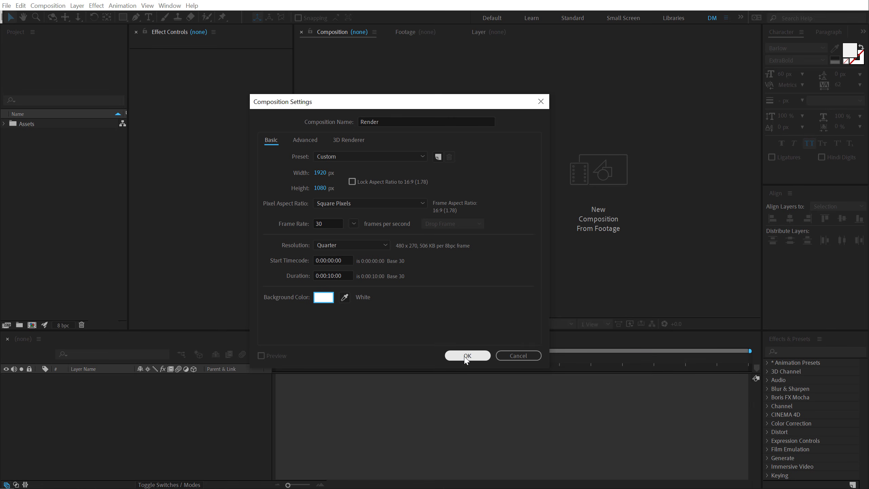
Step: Create the Render composition with the entered 1920 x 1080 px, 30 fps, 10-second settings and white background
left_click(467, 355)
left_click(75, 253)
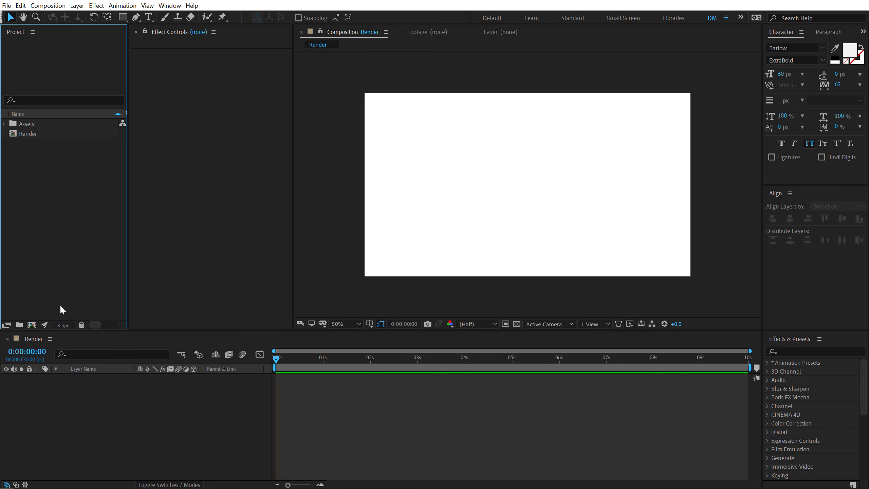
Step: Create a square composition named Media_01 with a width of 1080 px
left_click(32, 325)
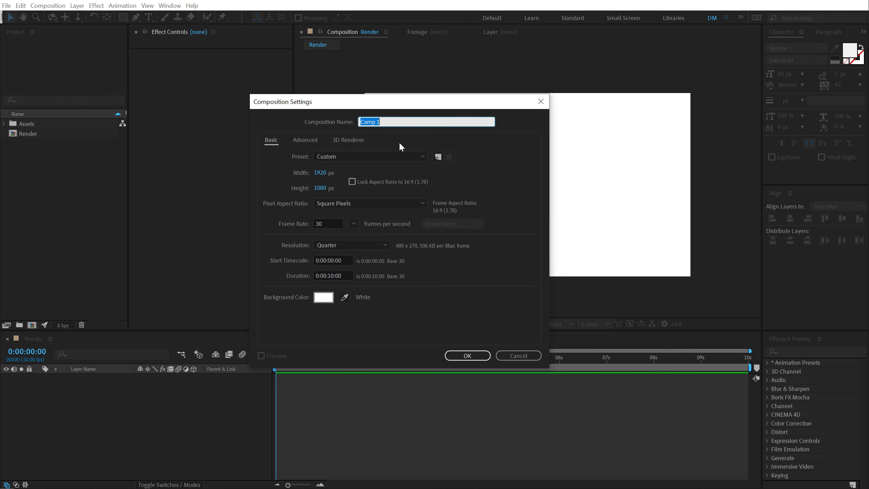
type("Media_01")
left_click(321, 173)
type("1080")
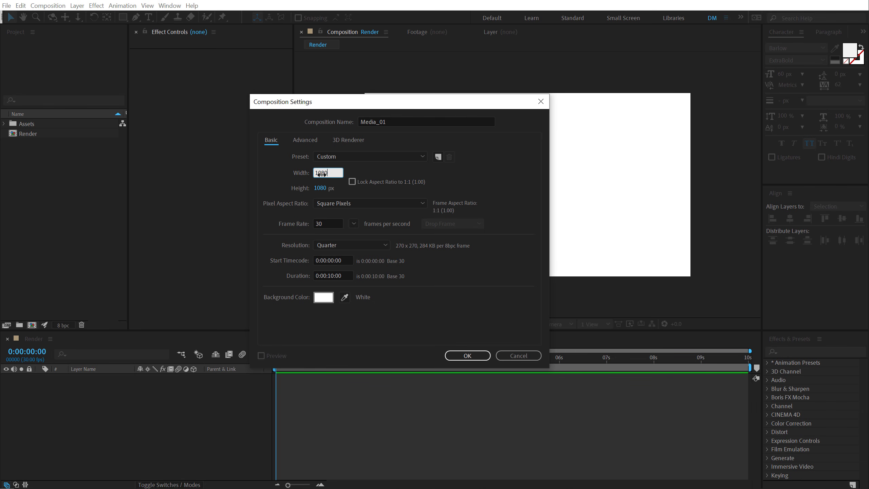
left_click(488, 286)
left_click(468, 356)
left_click(56, 217)
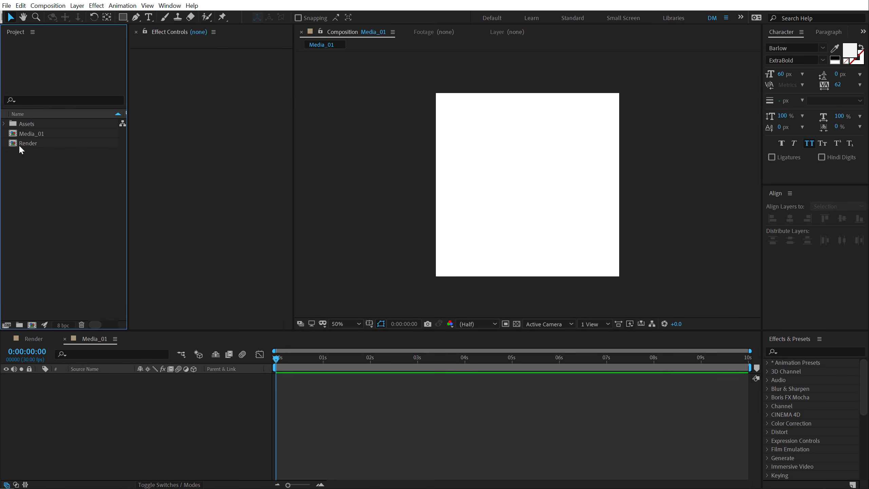
Step: Add the first Image from the Assets folder to Media_01 and scale it to 30%
left_click(5, 123)
left_click(42, 134)
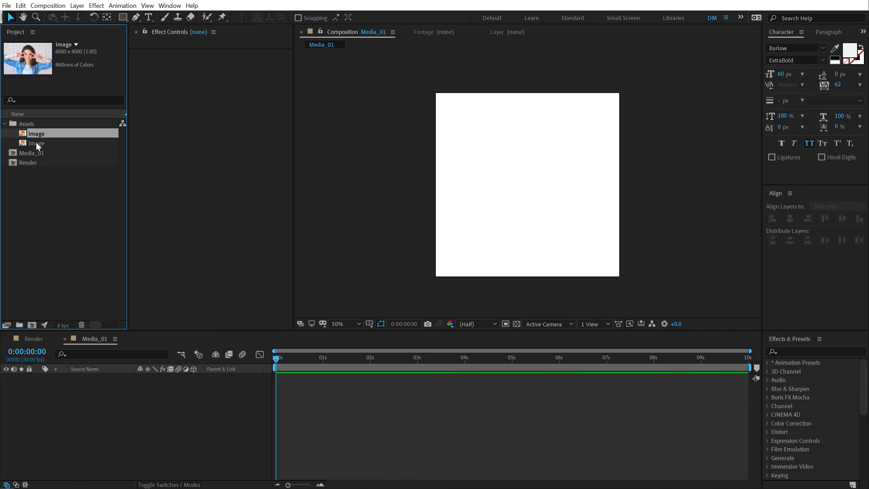
left_click_drag(38, 133, 97, 439)
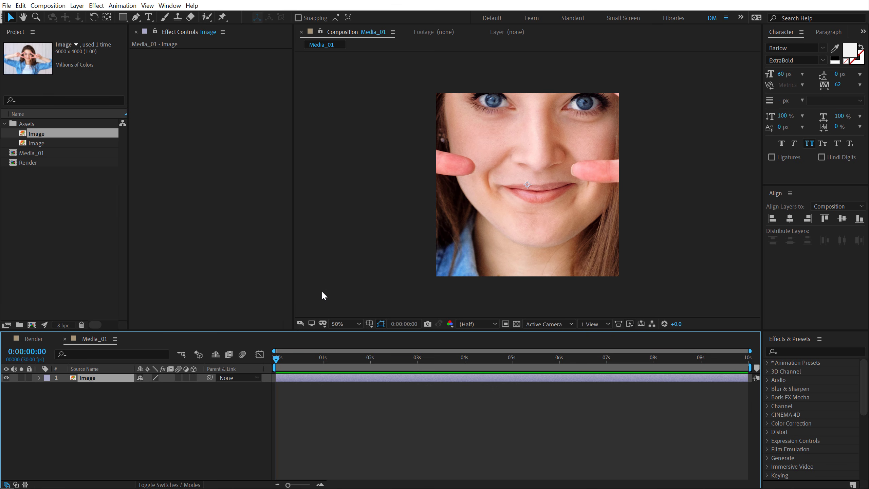
key("s")
left_click_drag(151, 386, 137, 390)
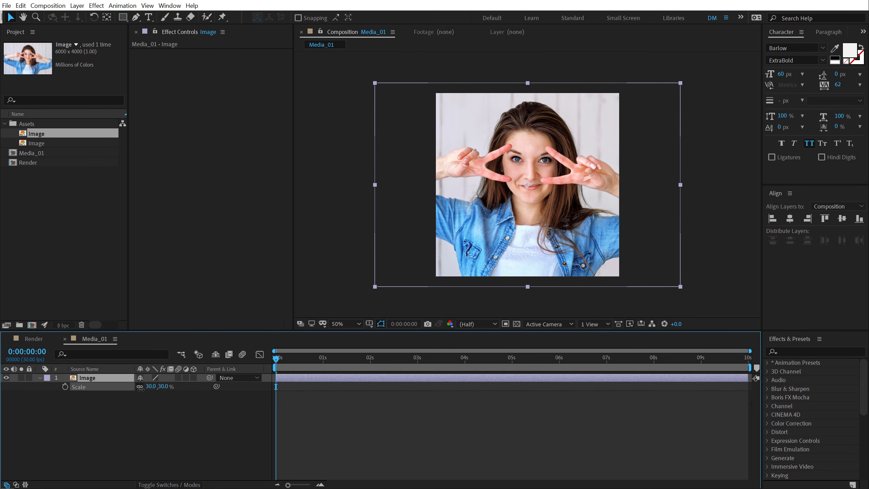
Step: Create a new composition named Sc_01
left_click(43, 339)
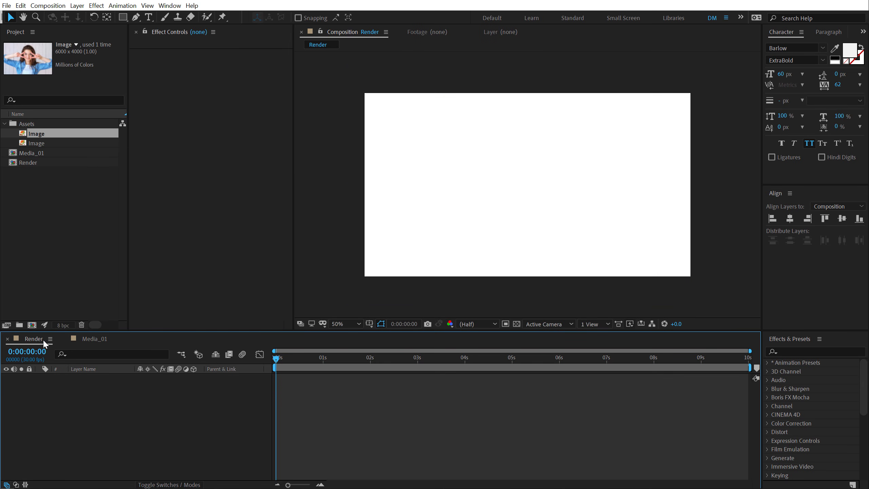
left_click(65, 253)
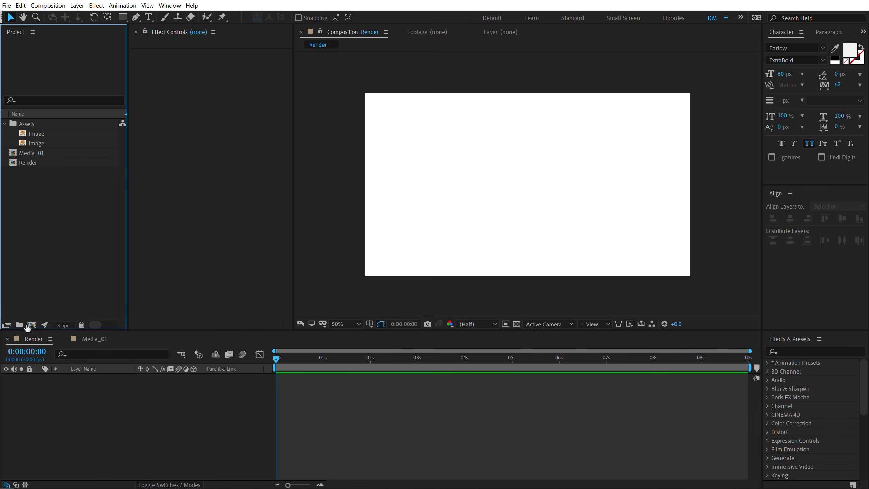
left_click(32, 325)
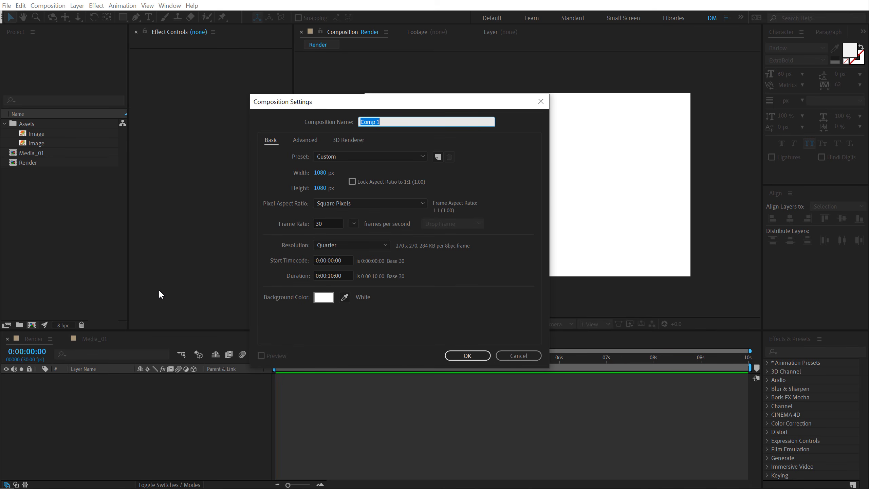
type("S")
type("c_01")
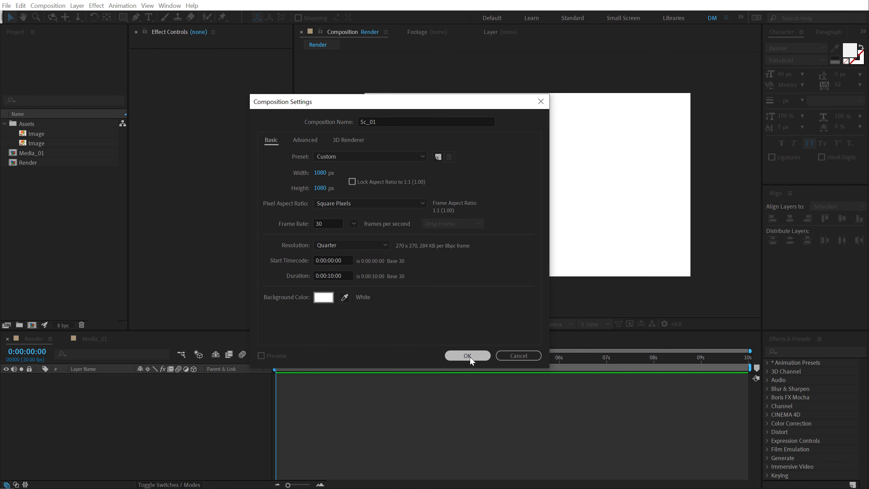
left_click(468, 356)
Step: Set the Sc_01 composition's width to 1920 px
key("ctrl+k")
left_click(320, 172)
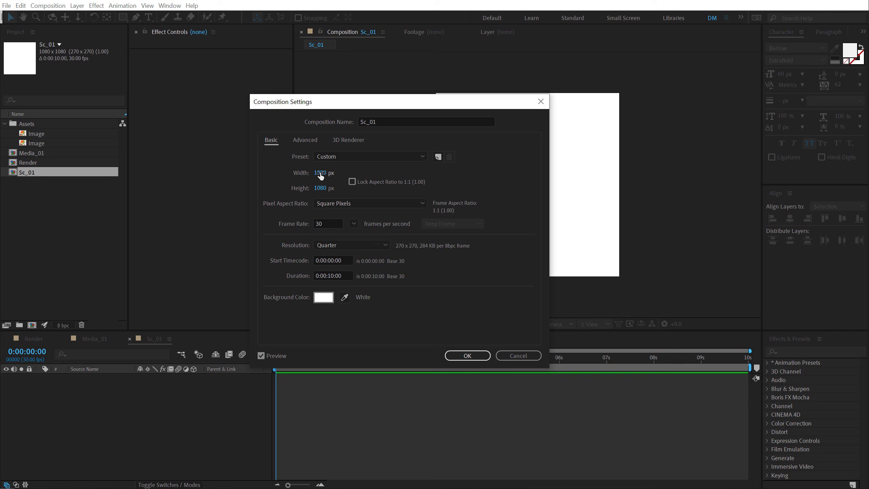
type("1920")
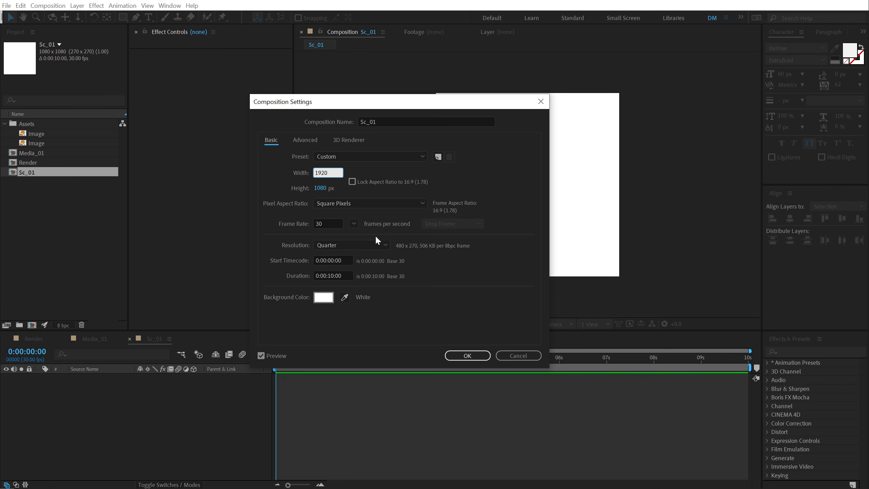
left_click(463, 356)
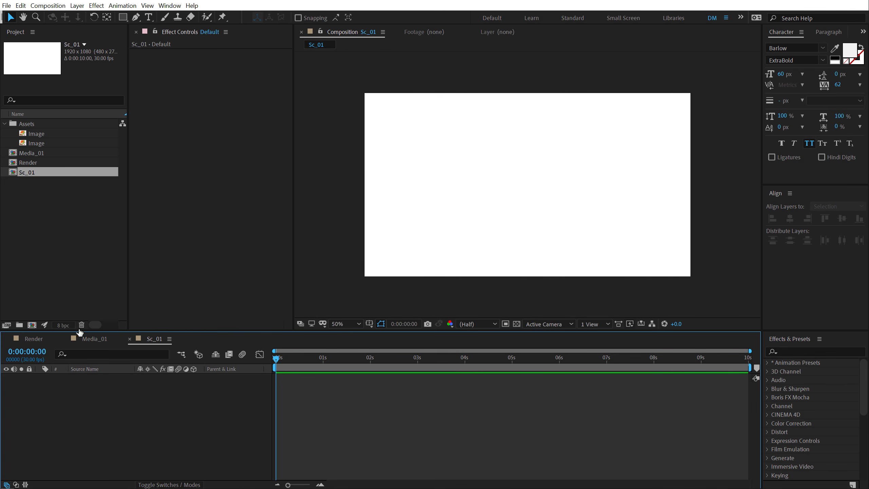
Step: Place Media_01 as a layer in Sc_01 and mask it with a full-size ellipse
left_click(65, 339)
left_click_drag(38, 154, 106, 393)
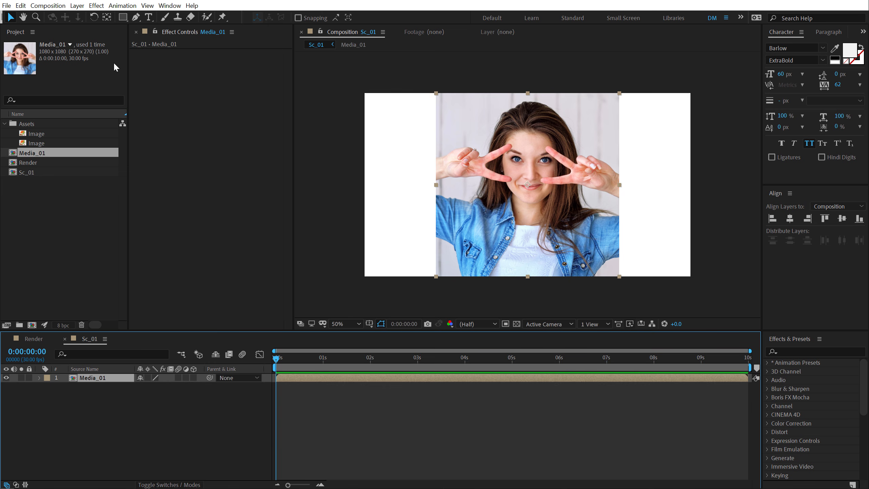
left_click(122, 17)
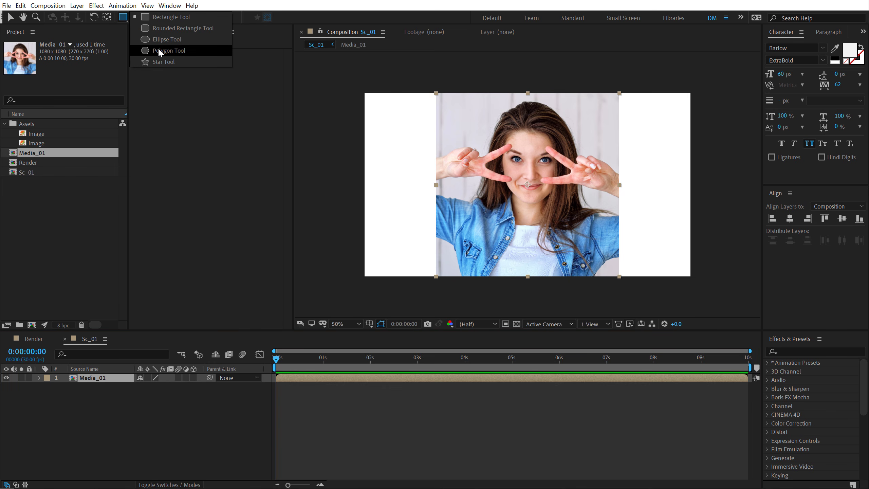
left_click(162, 39)
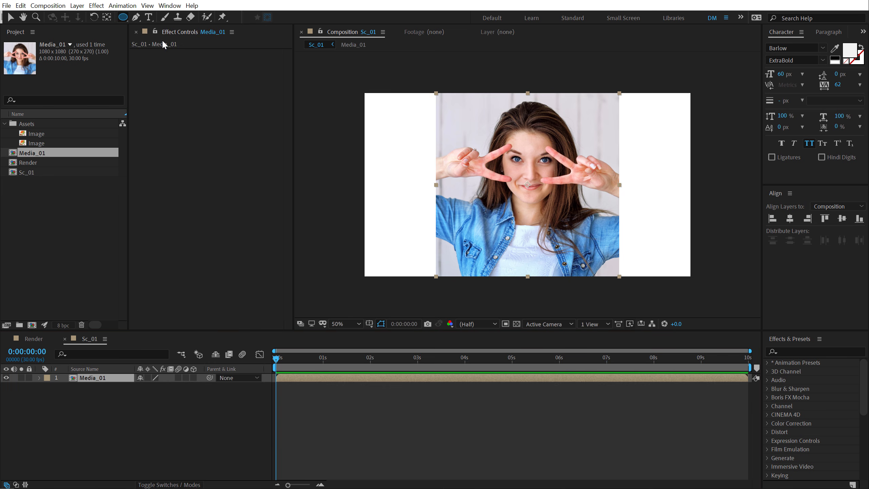
double_click(123, 17)
key("v")
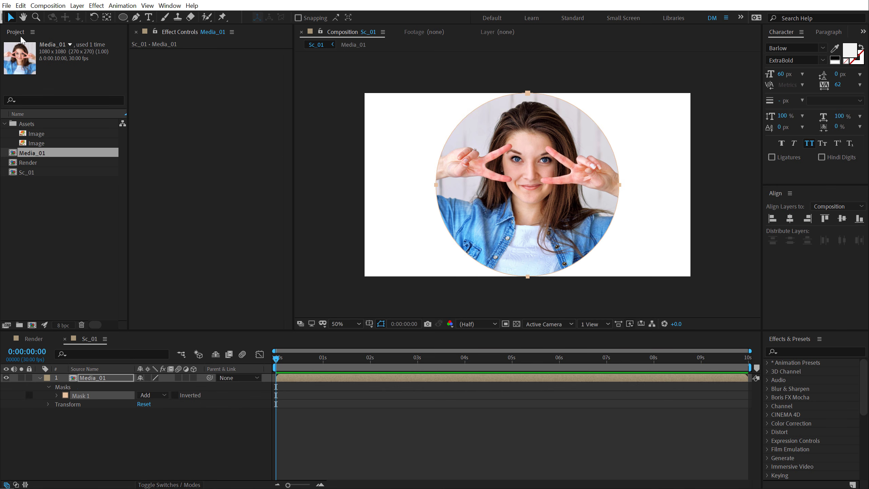
left_click(466, 447)
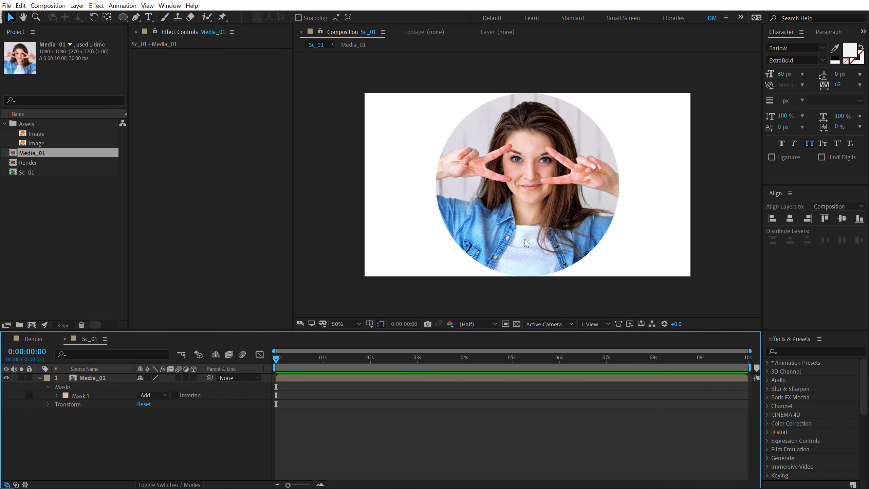
Step: Move the circular Media_01 layer to the right and slightly up, partly outside the frame, and collapse its properties
left_click(528, 200)
left_click_drag(525, 199, 622, 186)
left_click(132, 447)
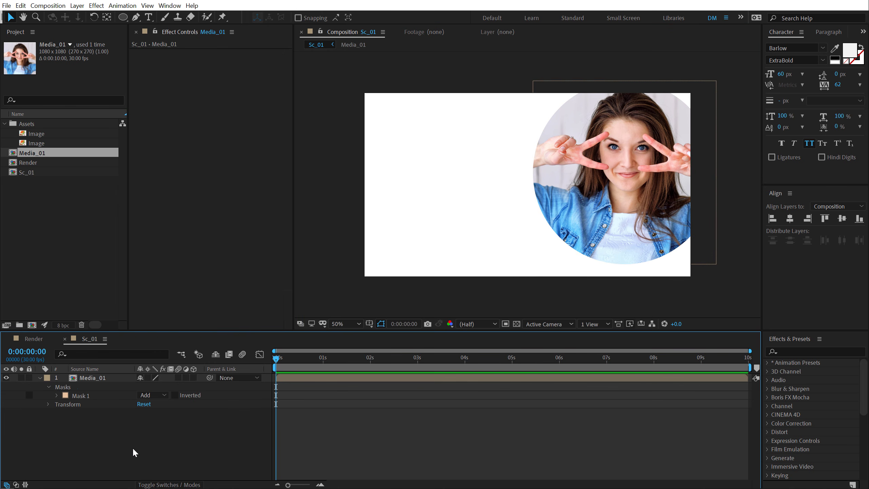
left_click(39, 378)
Step: Create a new 1920 x 1080 px composition named Title_01
left_click(19, 248)
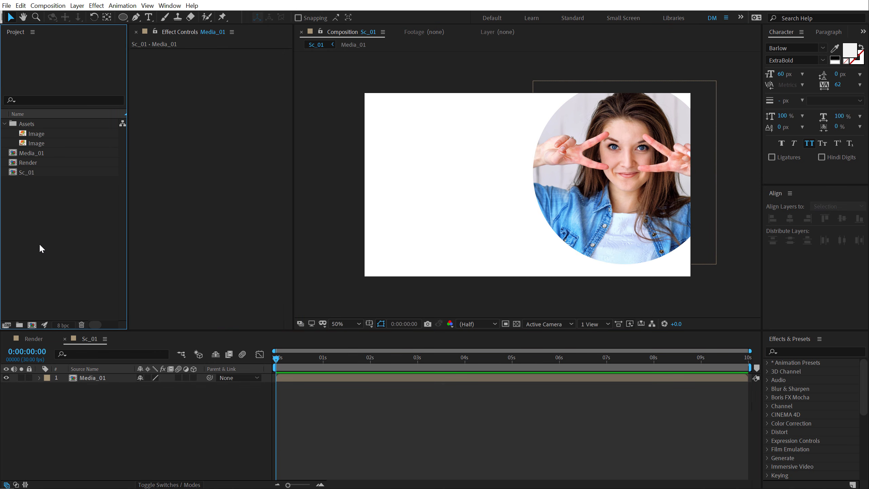
left_click(32, 325)
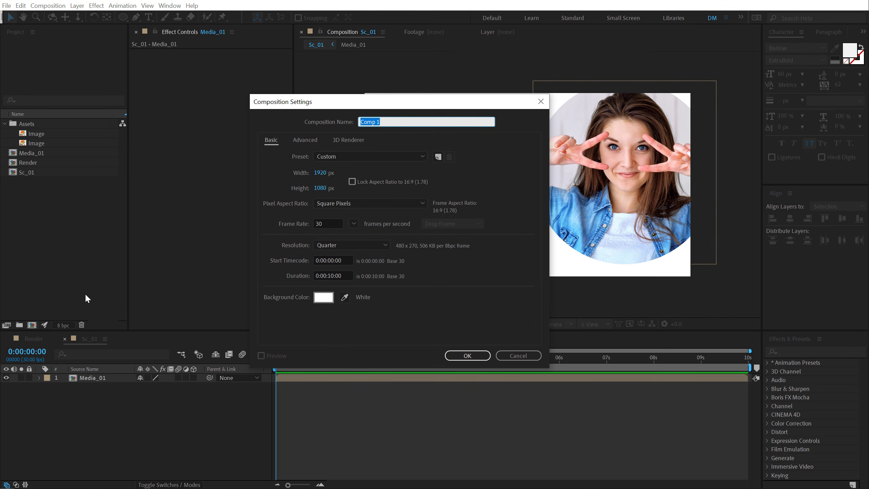
type("Title_01")
left_click(465, 355)
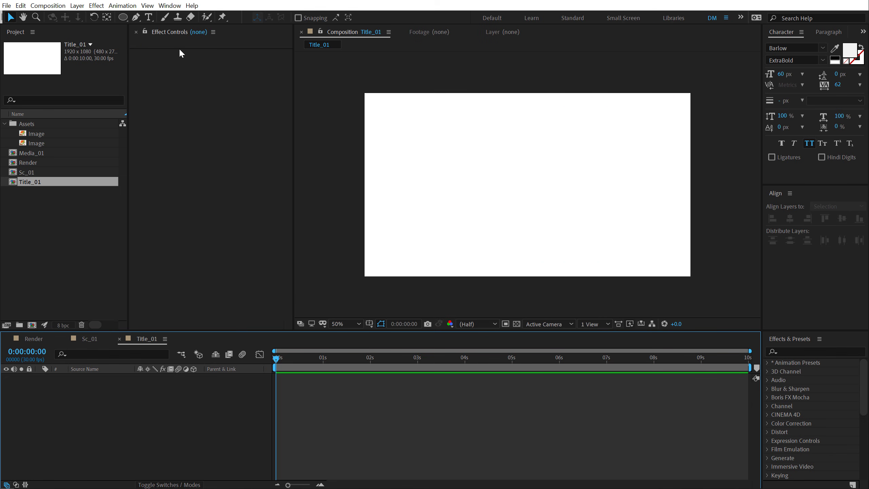
Step: Add a text layer in Title_01 reading "modern slideshow" on two lines
left_click(148, 17)
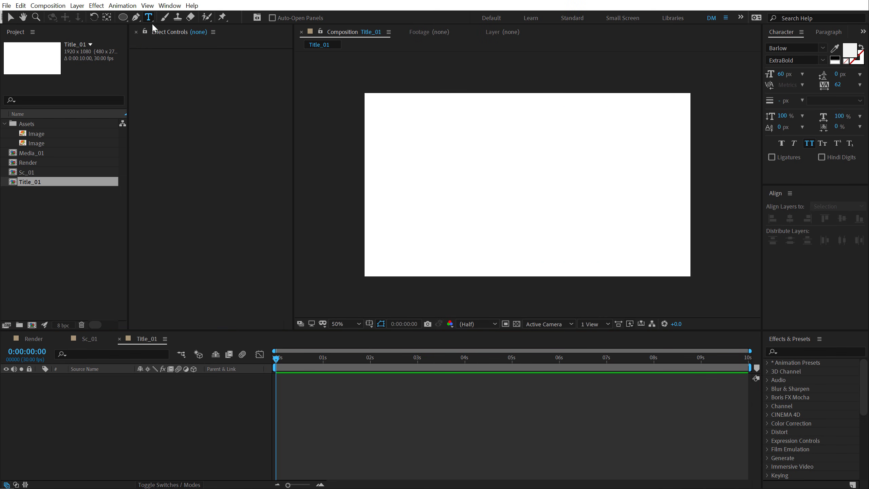
left_click(420, 176)
type("modern")
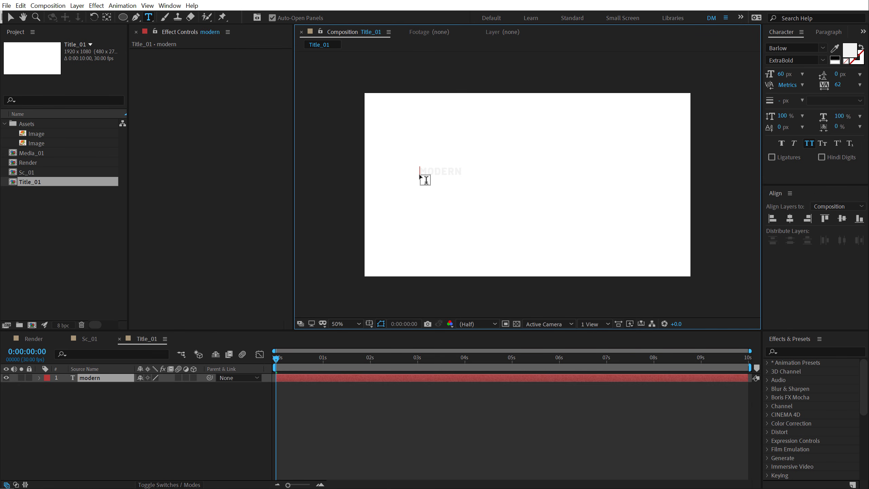
type(" slideshow")
left_click(11, 18)
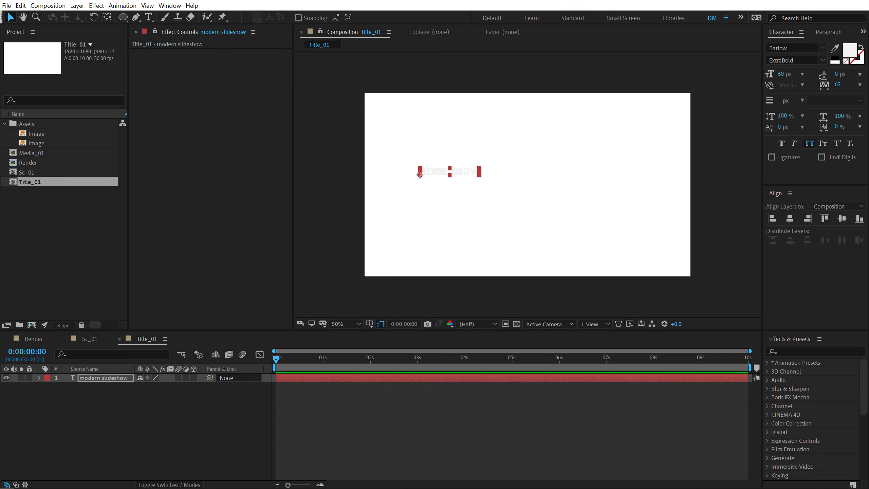
Step: Set the title text's fill color to black (000000)
left_click(847, 46)
type("000000")
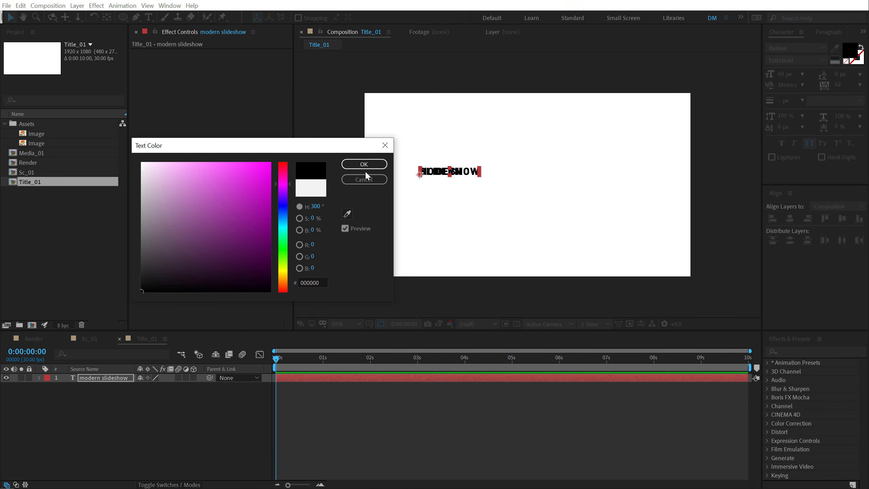
left_click(364, 164)
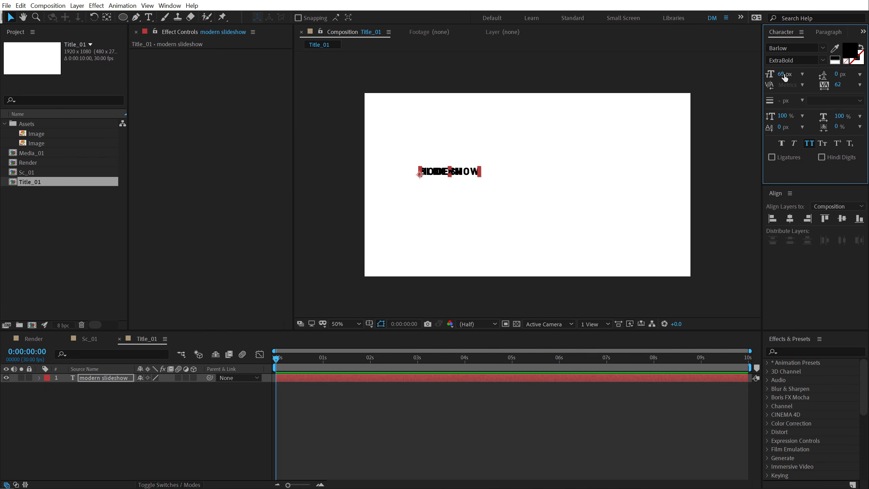
Step: Set the title's font size to 114 px, tracking to 0 and leading to 104 px
left_click_drag(783, 74, 809, 71)
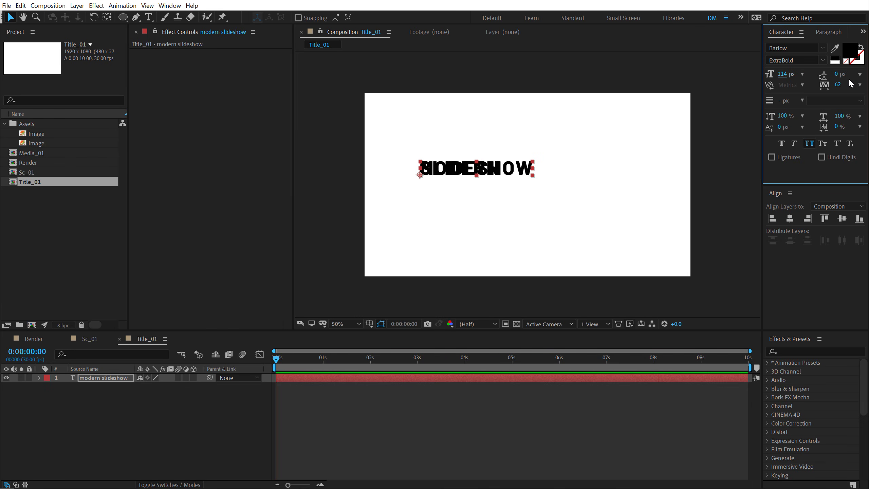
left_click(838, 85)
type("0")
key("Return")
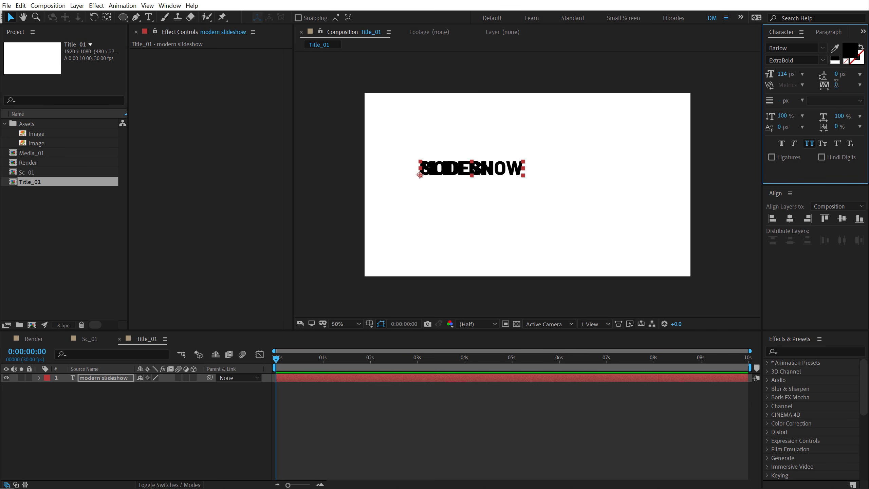
left_click_drag(836, 75, 868, 74)
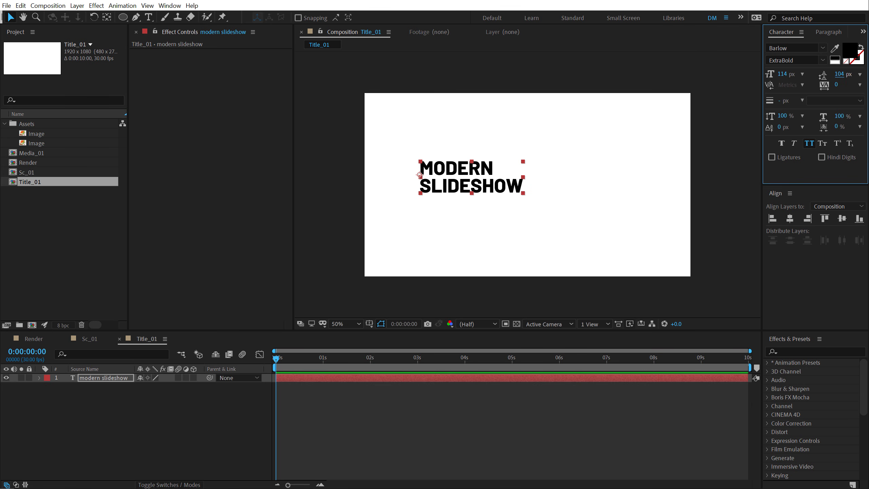
Step: Set the word MODERN to Barlow's Regular style and the word SLIDESHOW to ExtraBold
double_click(448, 174)
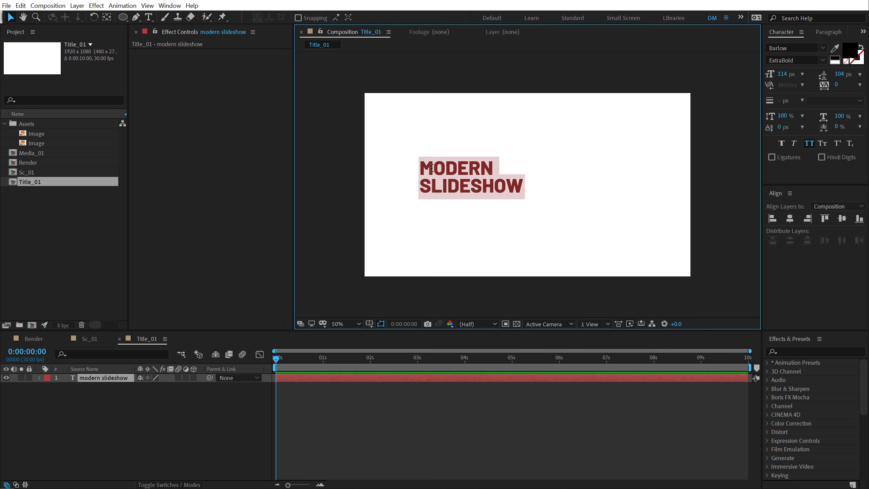
left_click_drag(424, 164, 509, 163)
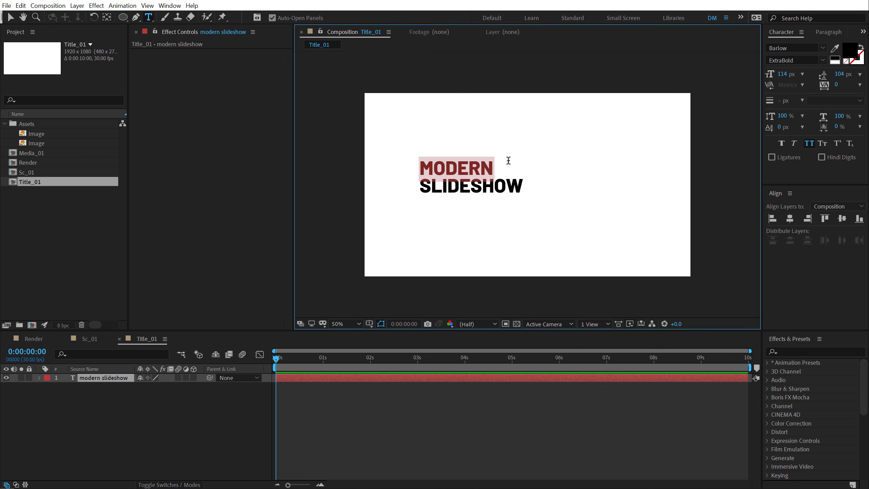
left_click(821, 61)
left_click(784, 116)
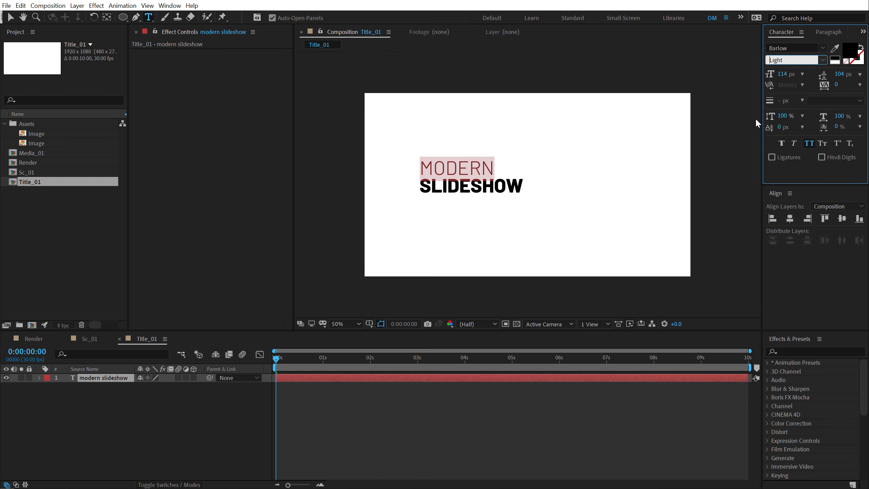
left_click(822, 62)
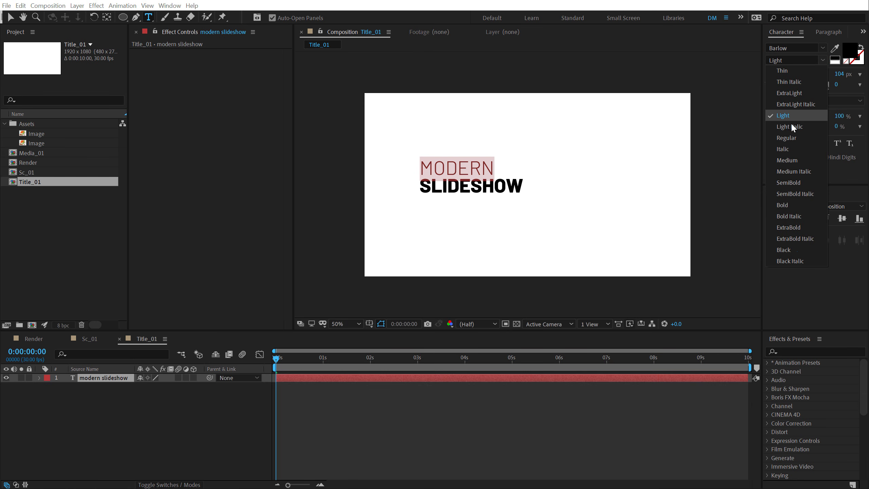
left_click(786, 137)
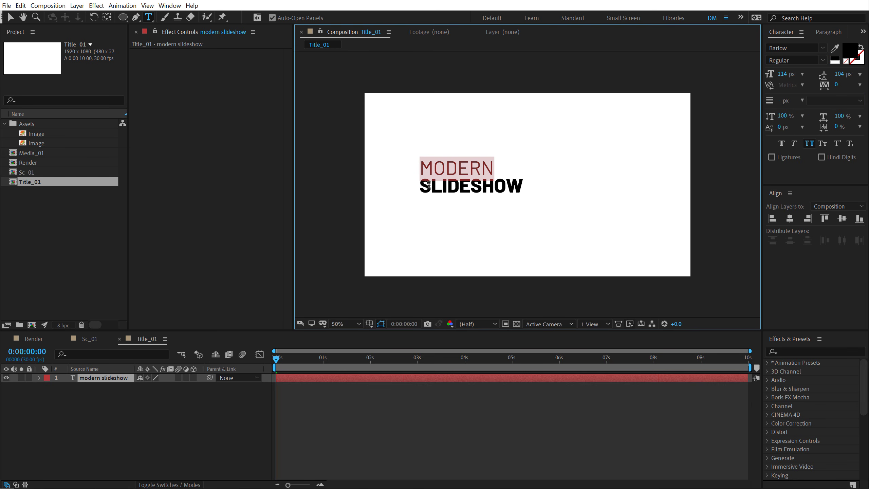
left_click_drag(419, 185, 531, 184)
left_click(822, 60)
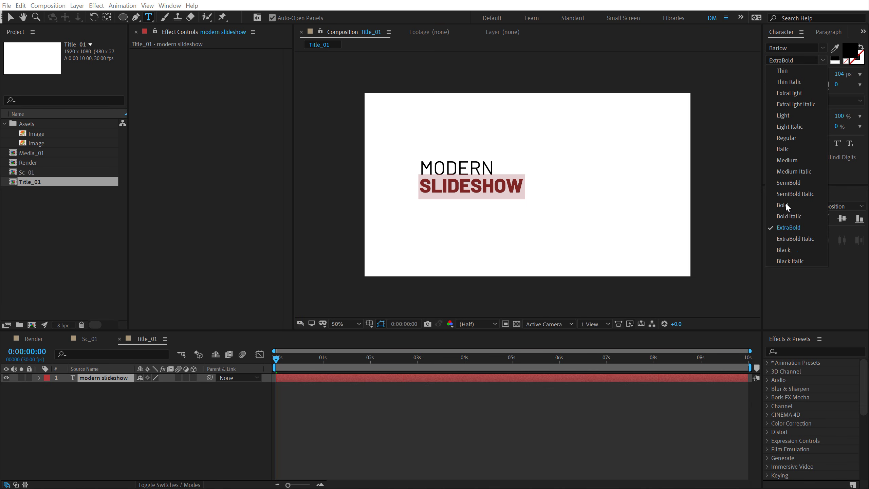
left_click(788, 230)
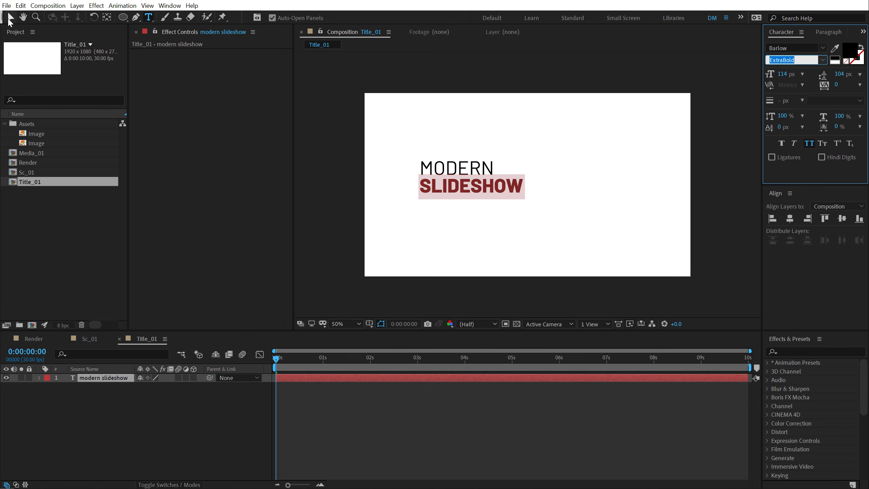
Step: Set the title's tracking to -13 and center the text layer vertically in the composition
left_click(11, 17)
left_click_drag(836, 85, 831, 83)
left_click(716, 102)
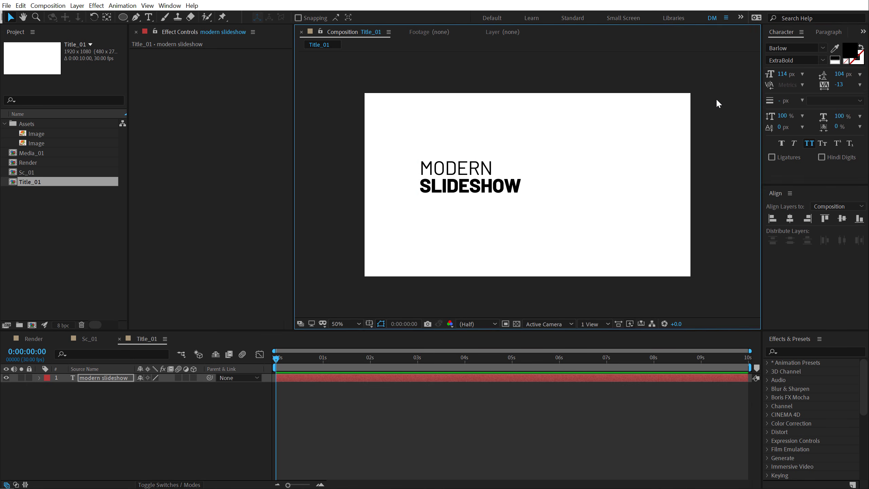
left_click(442, 194)
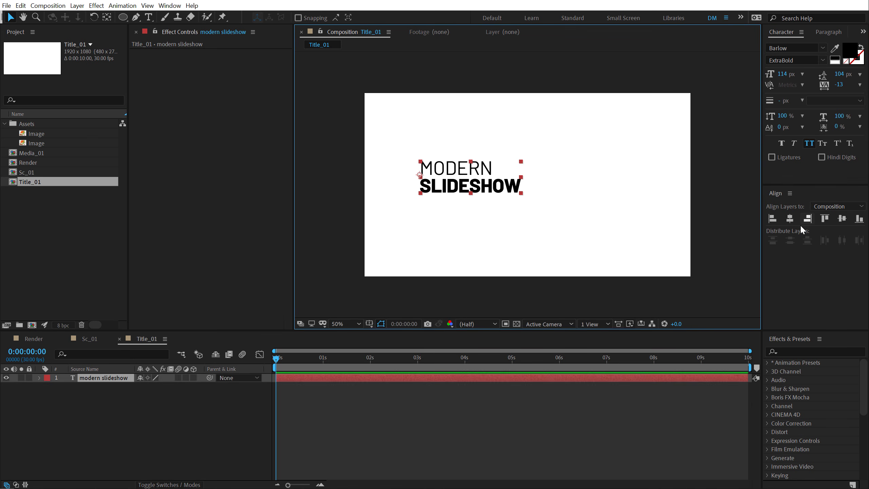
left_click(842, 218)
left_click(710, 162)
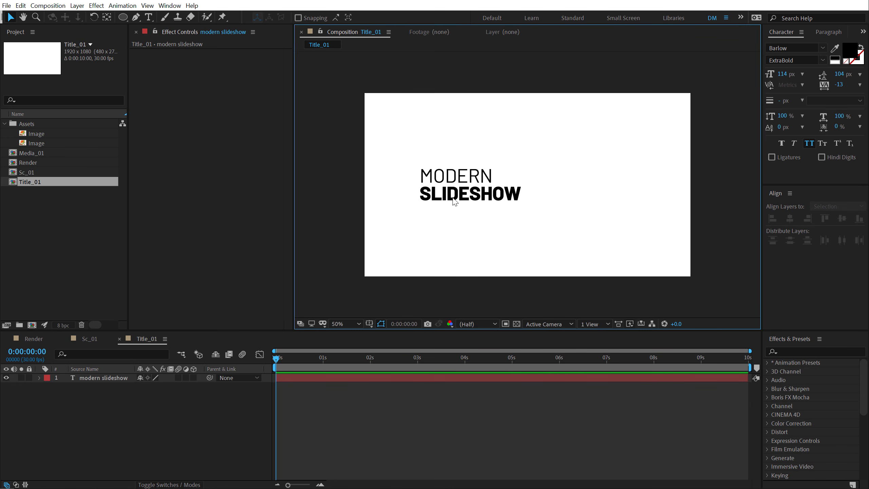
Step: Set the title's font size to 150 px and leading to 145 px, and center the layer vertically again
left_click(454, 202)
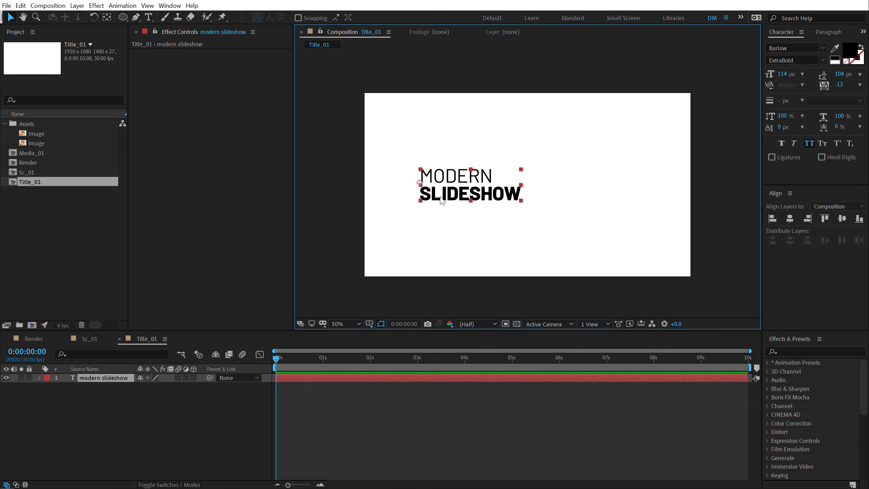
left_click(782, 74)
type("160")
key("Return")
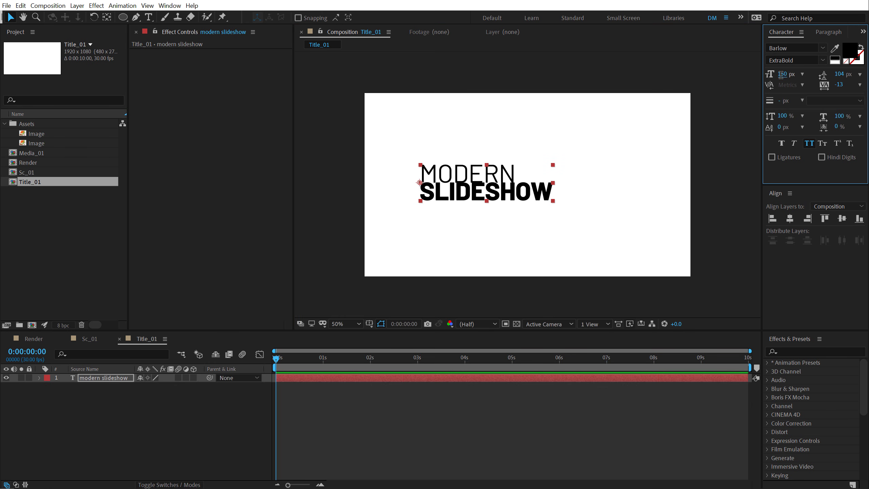
left_click_drag(839, 74, 857, 71)
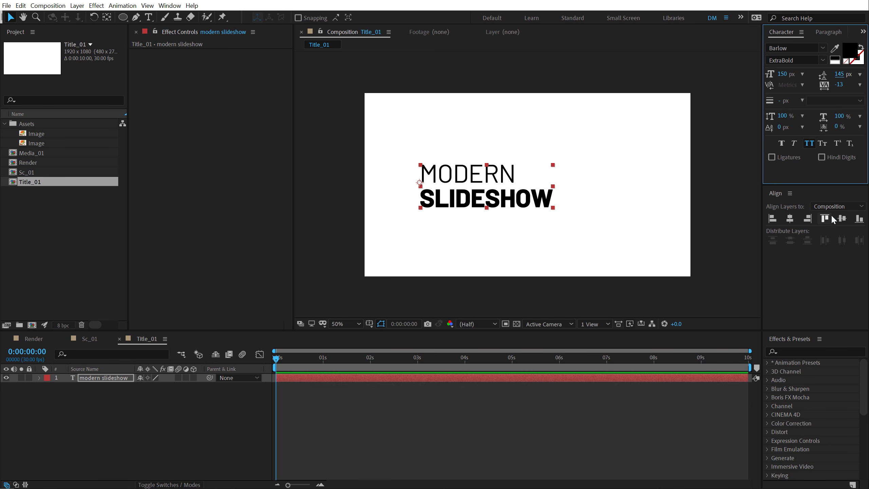
left_click(842, 218)
left_click(68, 435)
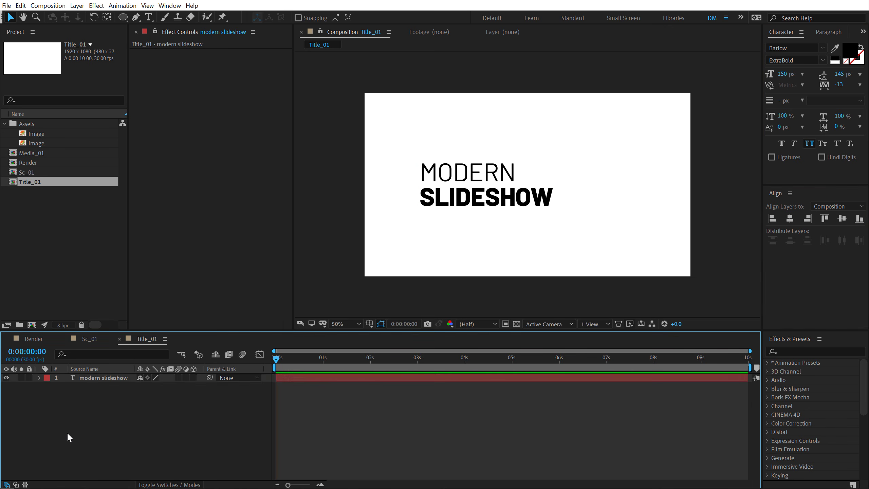
Step: Add a text animator with Position and Opacity properties to the modern slideshow layer
left_click(39, 378)
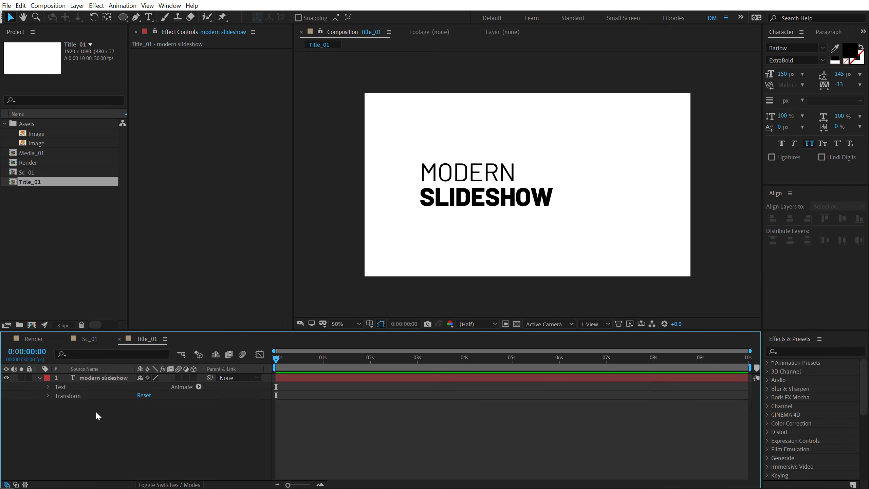
left_click(198, 387)
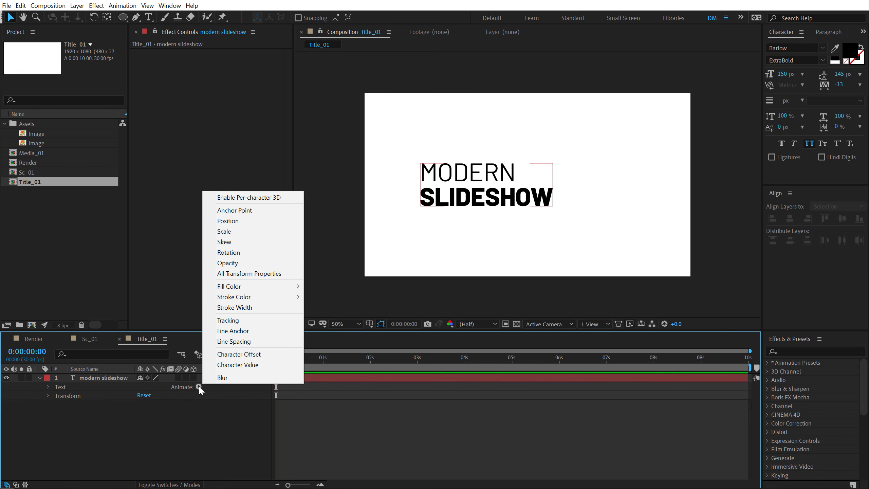
left_click(240, 221)
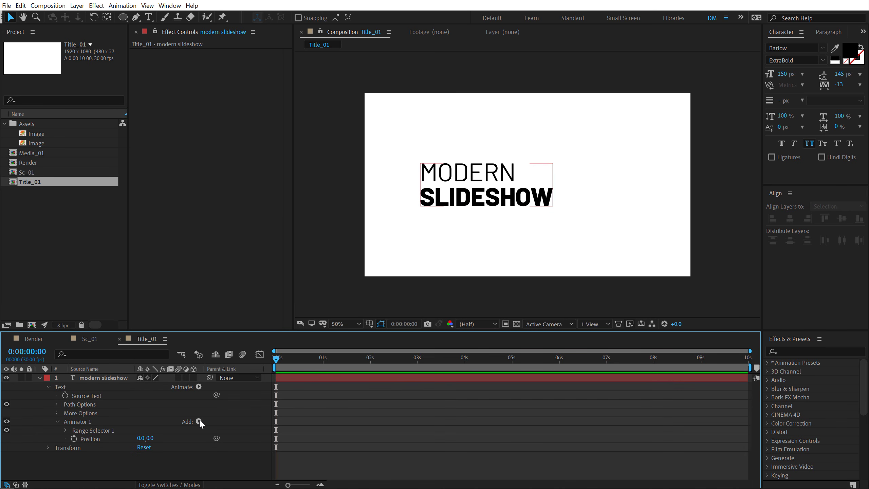
left_click(199, 421)
mouse_move(241, 425)
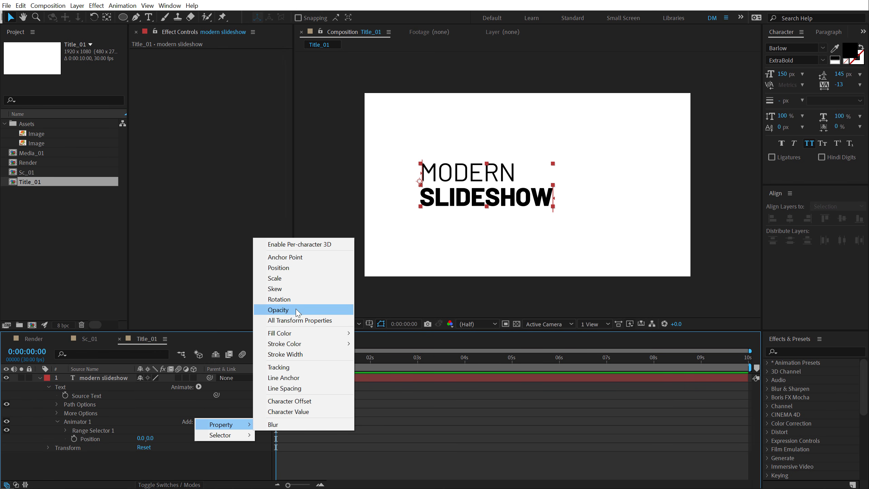
left_click(296, 310)
Step: Set the text animator's Position to 0, 75
left_click_drag(151, 438, 151, 455)
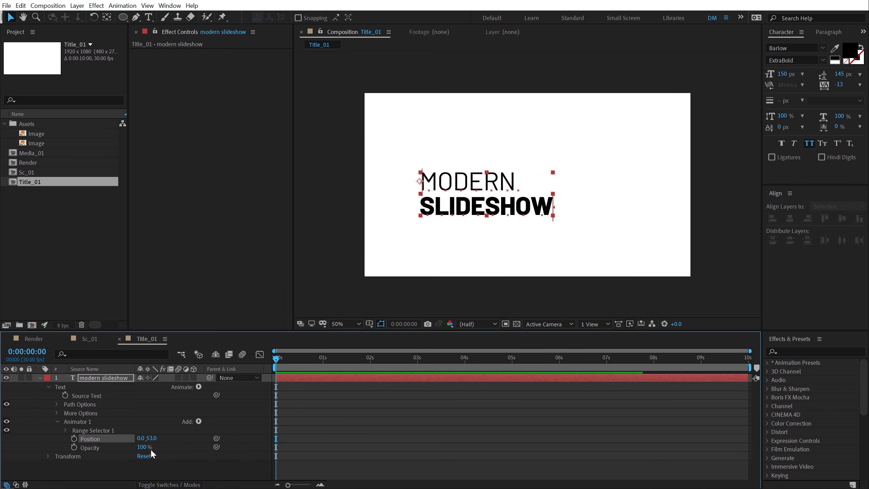
left_click(152, 438)
type("75")
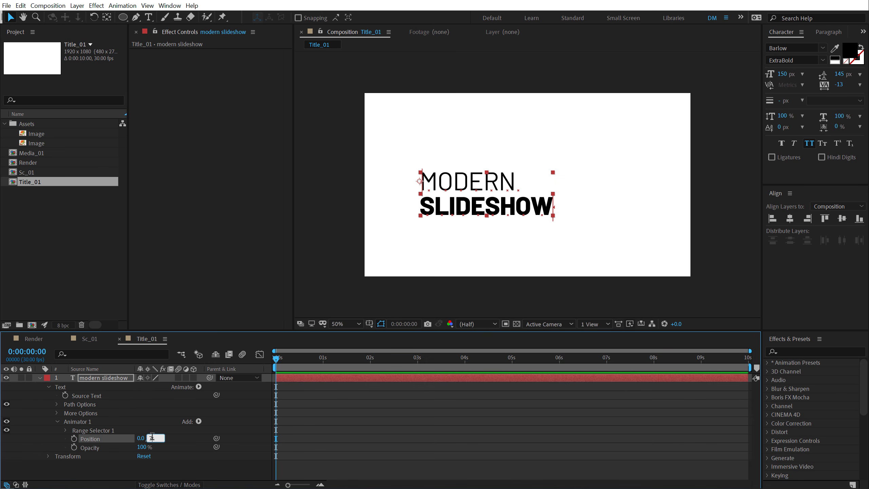
key("Return")
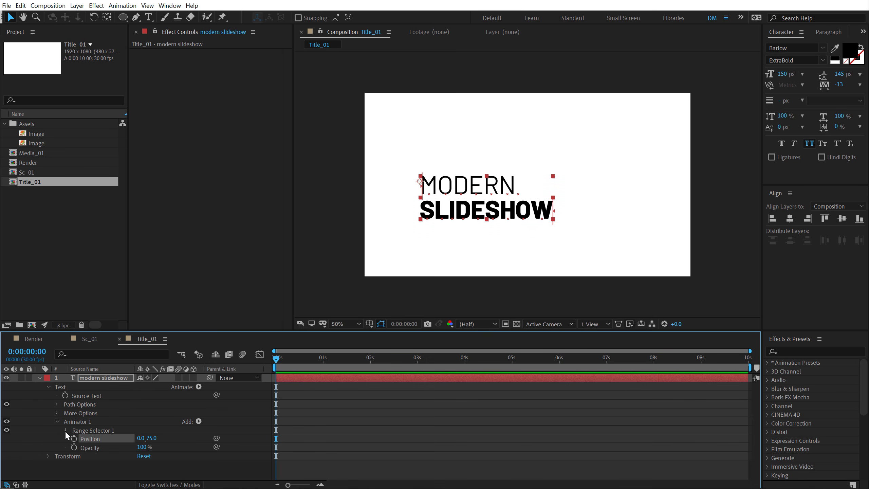
Step: Keyframe Range Selector 1's Offset at -100% at 0 seconds and 100% at 1 second
left_click(65, 431)
scroll(115, 415, "down", 1)
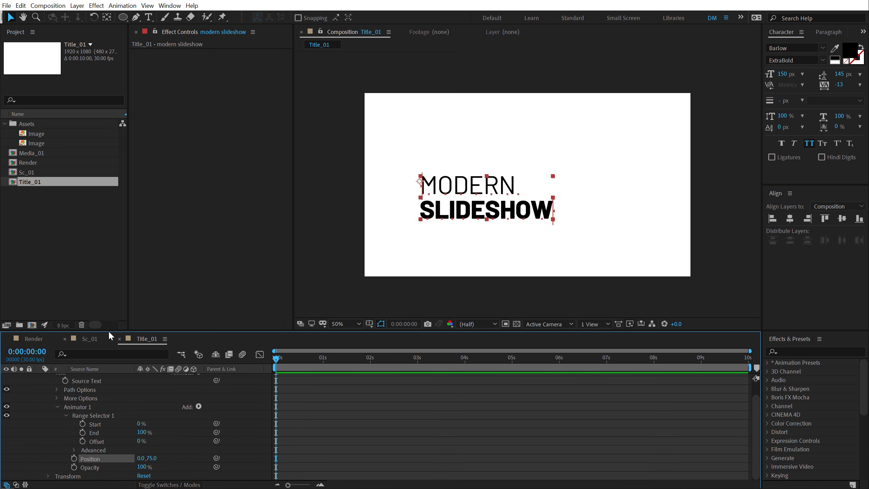
left_click_drag(109, 331, 110, 284)
mouse_move(321, 311)
left_mouse_down()
mouse_move(347, 312)
mouse_move(323, 313)
left_mouse_up()
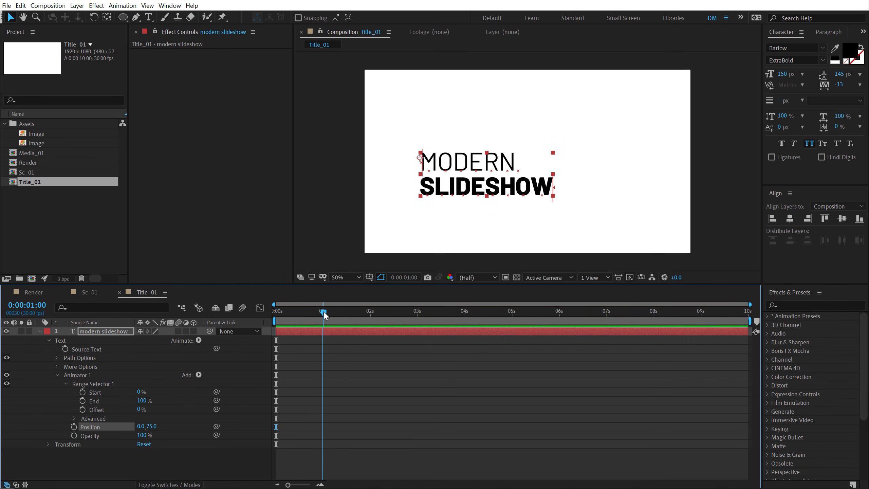
left_click_drag(141, 410, 27, 431)
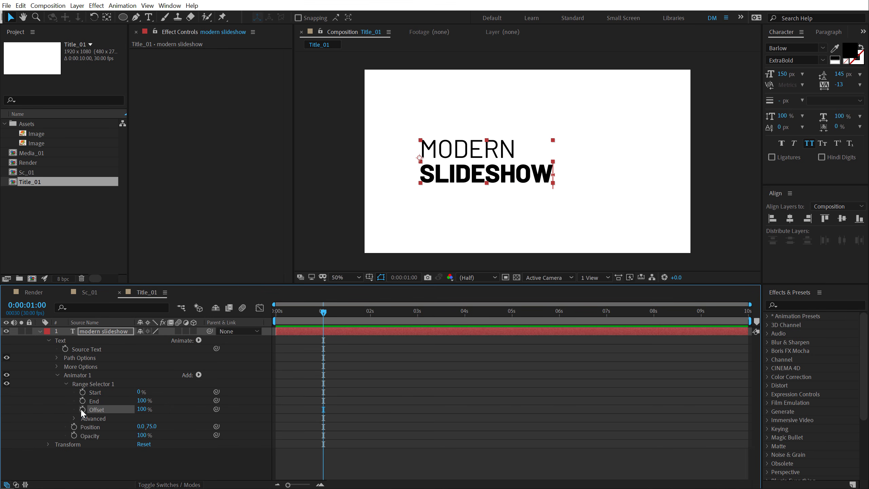
left_click_drag(321, 312, 224, 313)
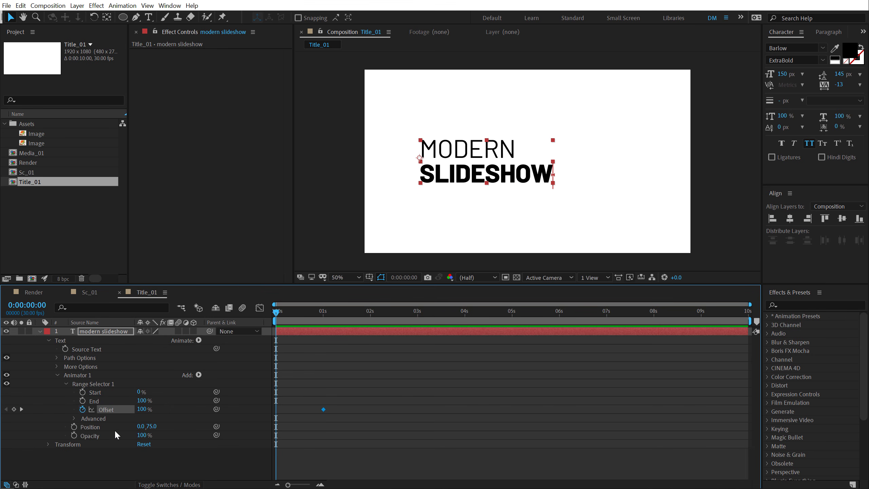
left_click_drag(145, 412, 123, 400)
Step: In the range selector's advanced options, set Shape to Ramp Up, Ease Low to 100% and Ease High to 25%
left_click(75, 418)
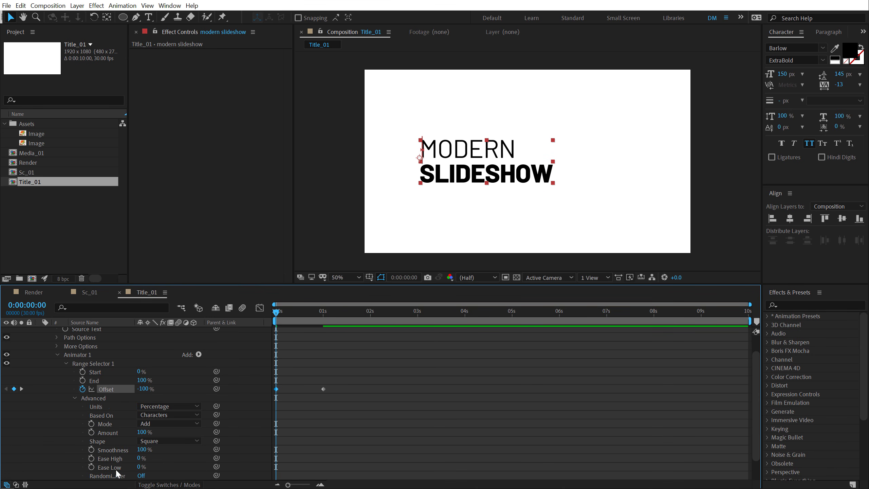
left_click(150, 441)
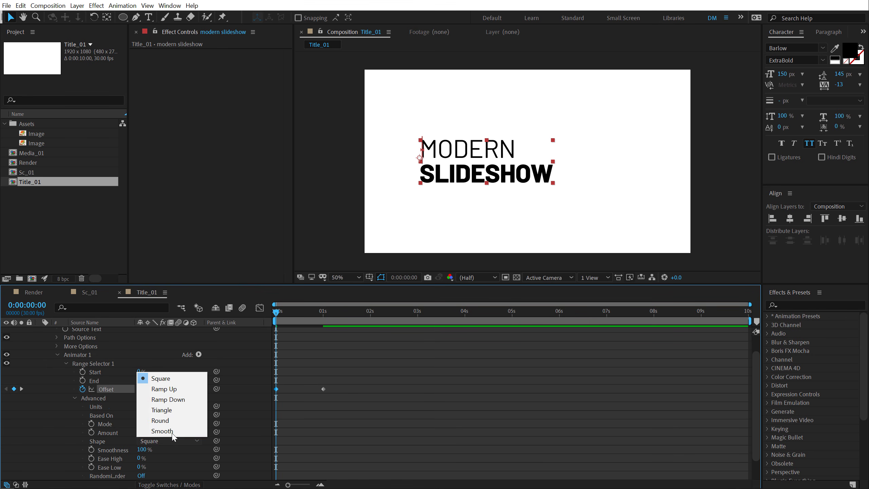
left_click(173, 390)
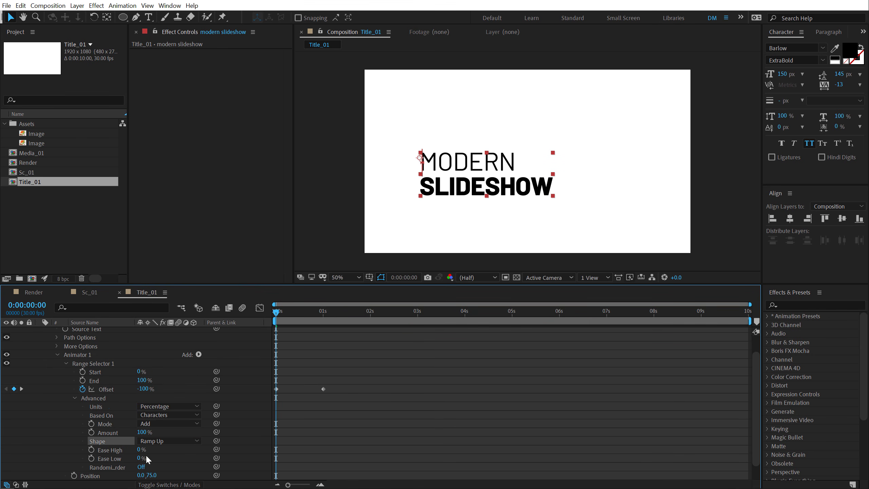
left_click_drag(140, 458, 203, 452)
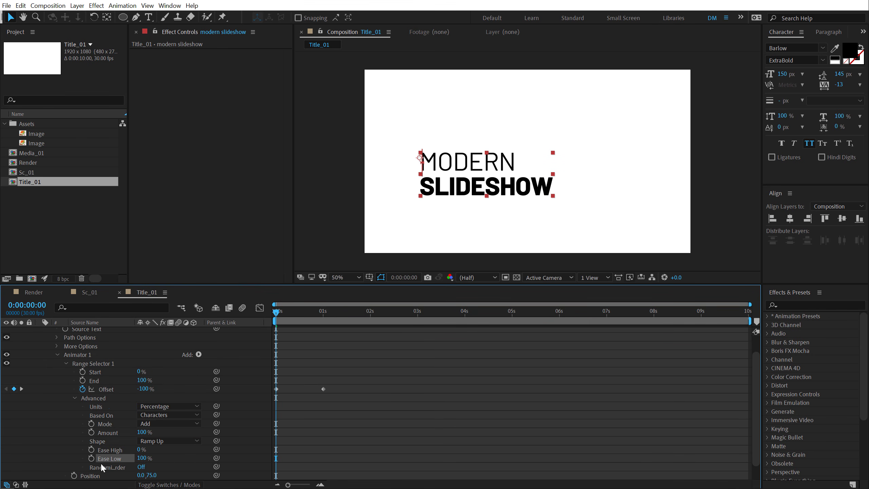
left_click_drag(140, 449, 140, 449)
left_click(395, 362)
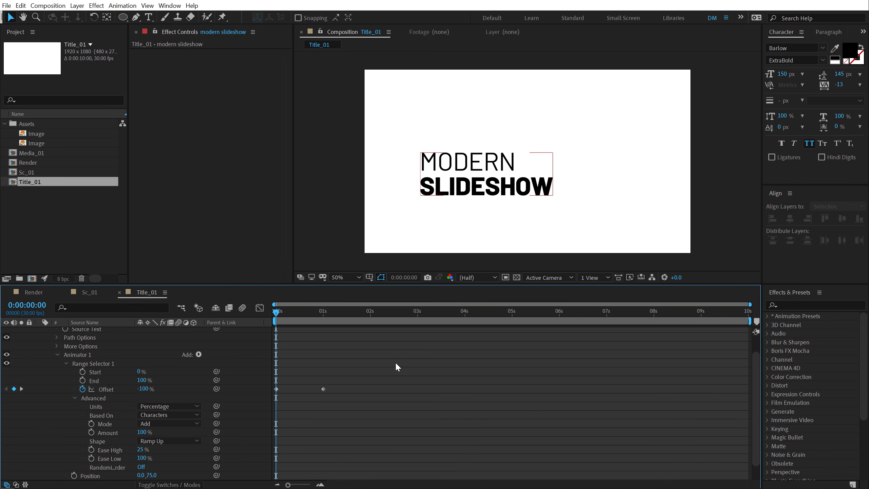
Step: Preview the title animation and set the range selector's Based On option to Words
key("space")
mouse_move(291, 314)
left_mouse_down()
mouse_move(301, 313)
mouse_move(288, 315)
left_mouse_up()
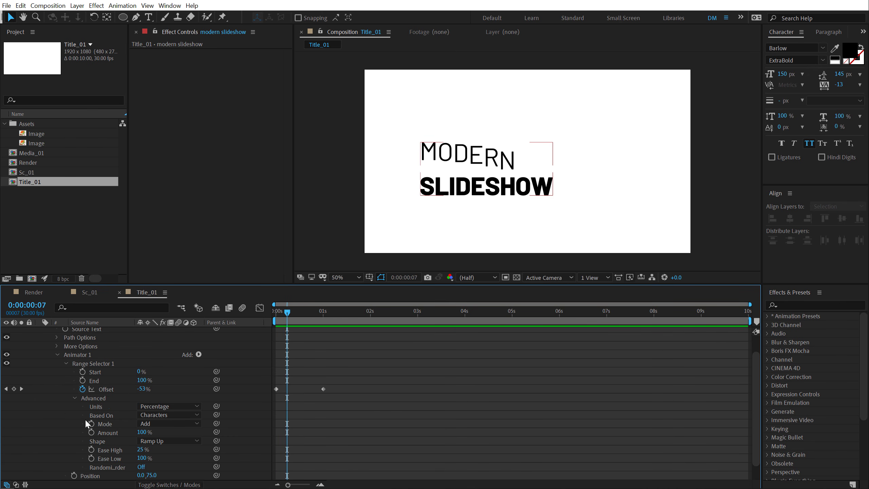
left_click(167, 413)
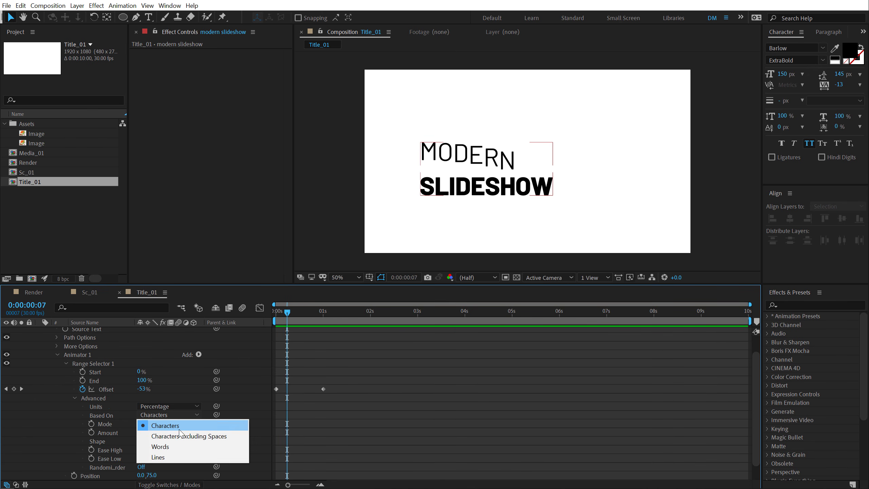
left_click(169, 445)
Step: Set the text animator's Opacity to 0% and play the title animation from the first frame
scroll(176, 373, "down", 1)
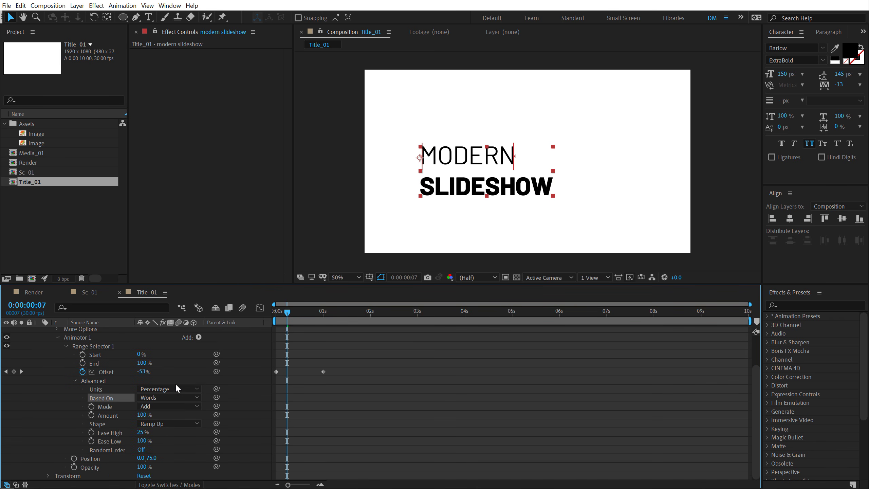
left_click(174, 464)
left_click_drag(141, 467, 31, 472)
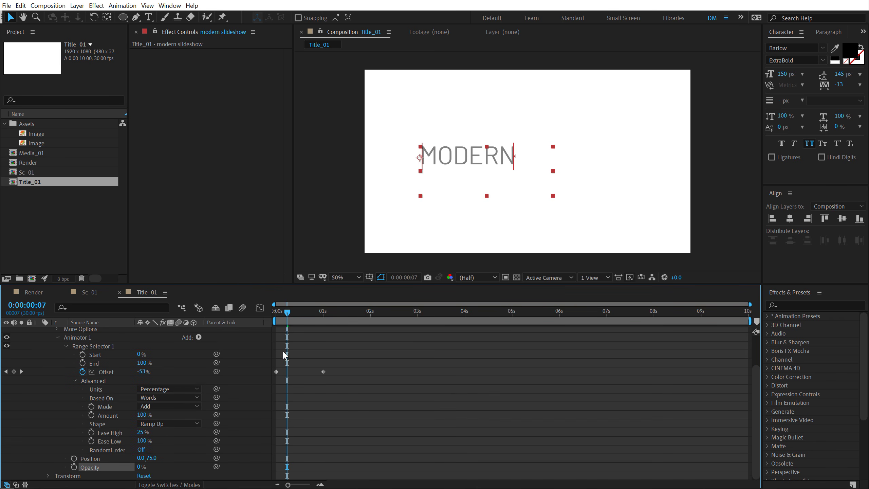
left_click_drag(287, 312, 275, 312)
key("space")
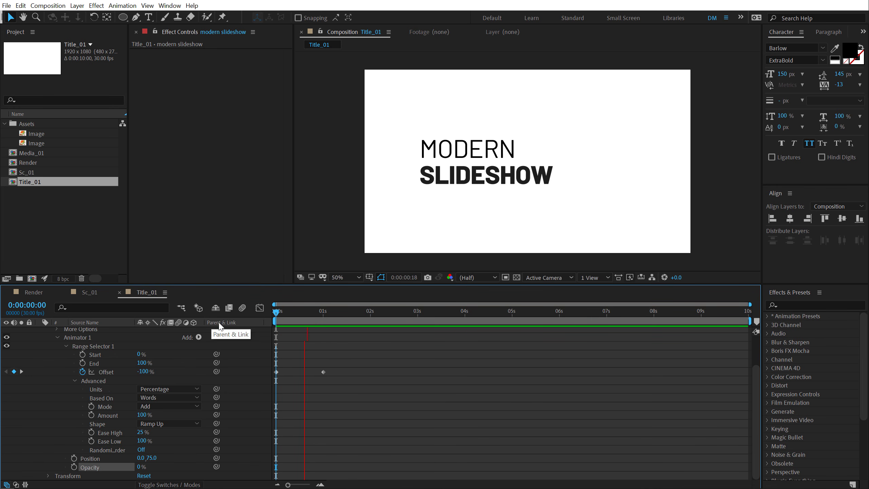
Step: Duplicate the "modern slideshow" text layer and move the copy directly below the original title in the frame
left_click(340, 318)
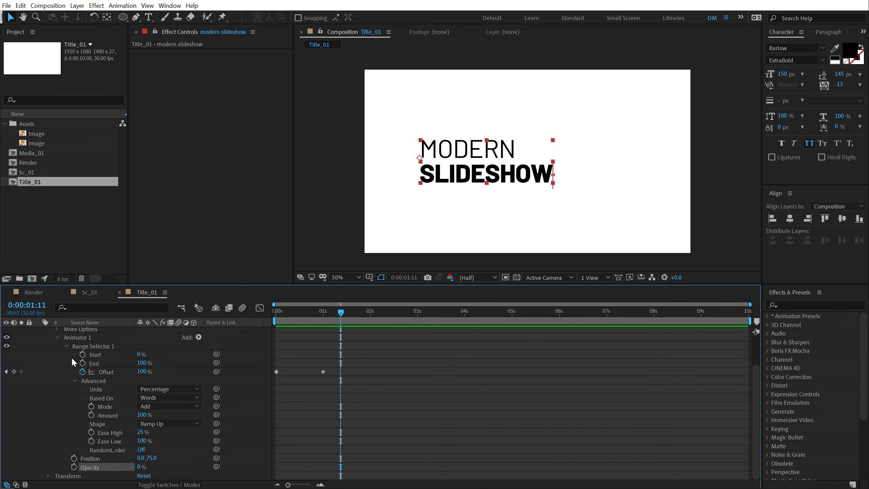
scroll(71, 358, "up", 3)
left_click(40, 329)
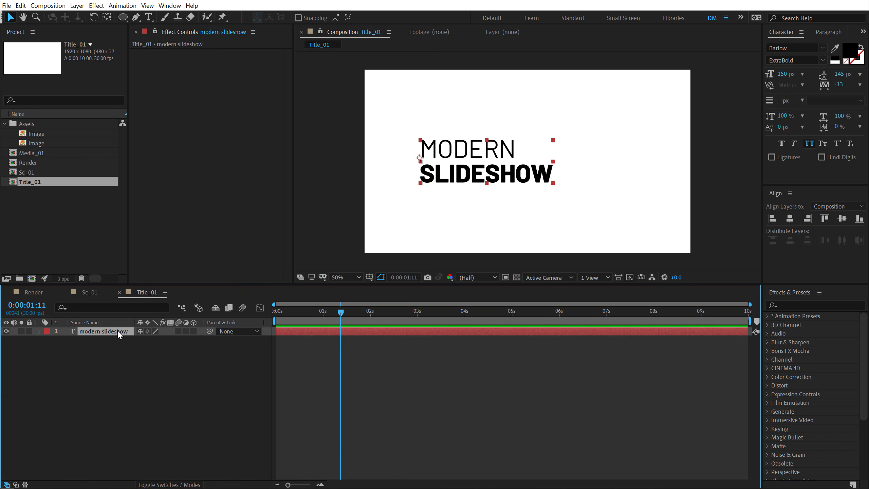
left_click(111, 342)
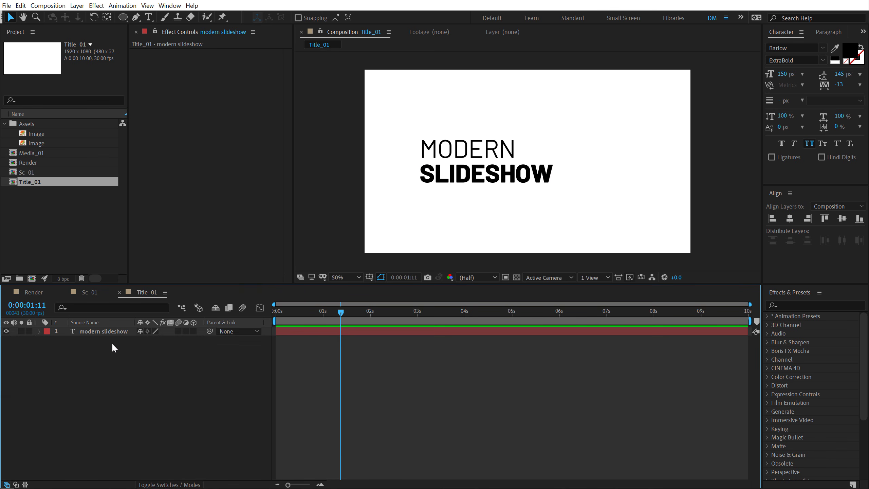
left_click(99, 331)
key("ctrl+d")
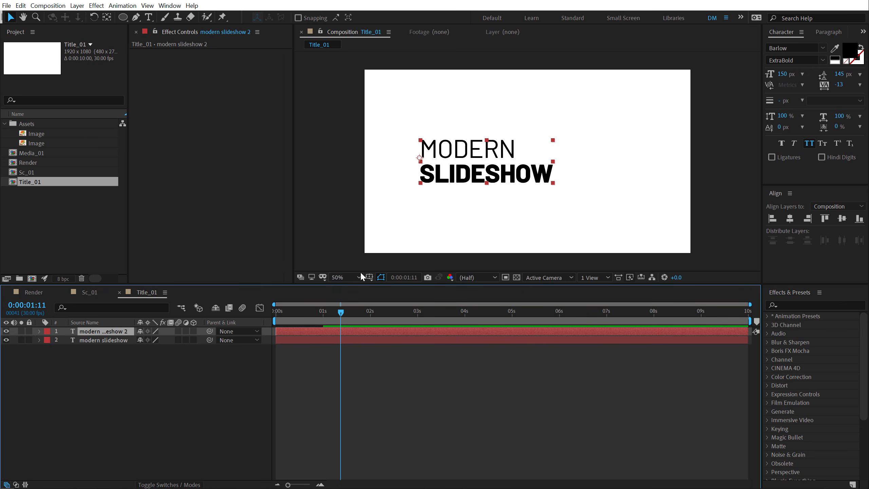
left_click_drag(471, 185, 471, 234)
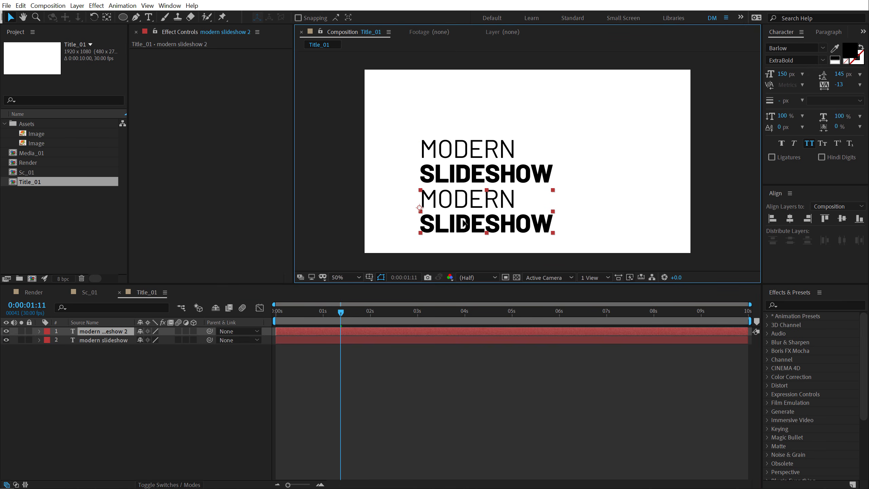
Step: Set the duplicated text's font size to 50 px
left_click(784, 75)
type("5")
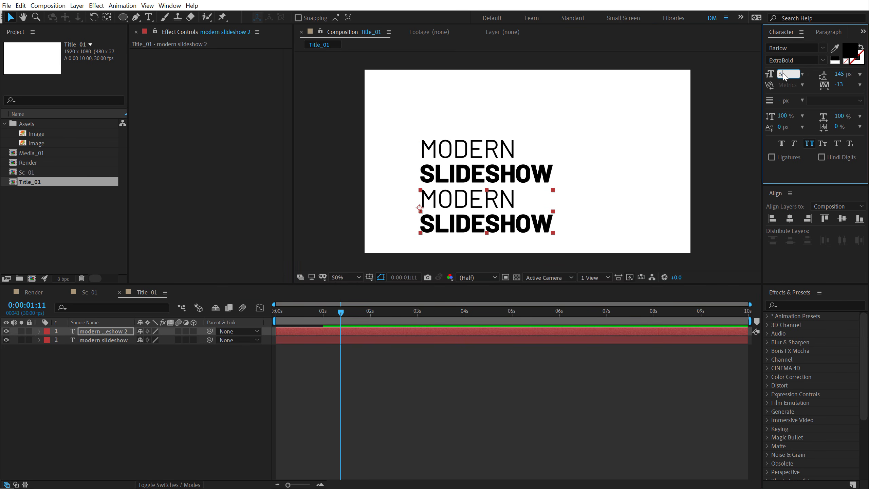
type("0")
key("Return")
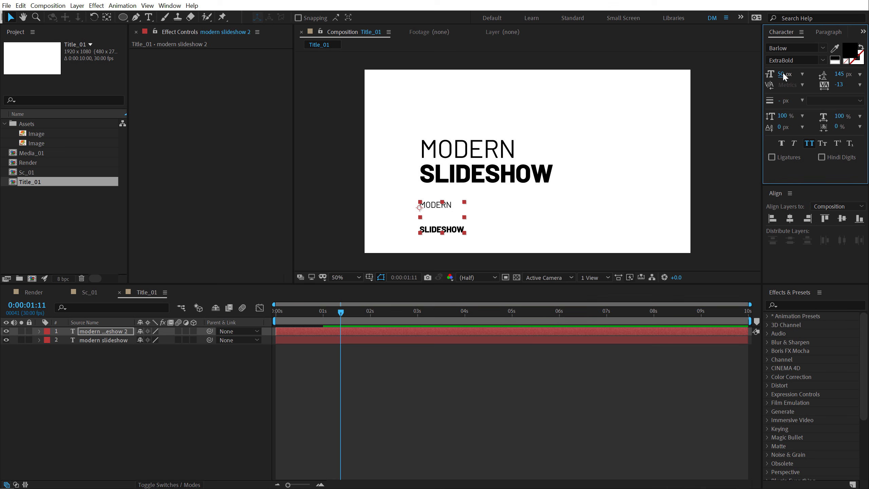
Step: Replace the small text with "#trendy" and set its font style to ExtraBold
double_click(451, 233)
type("#")
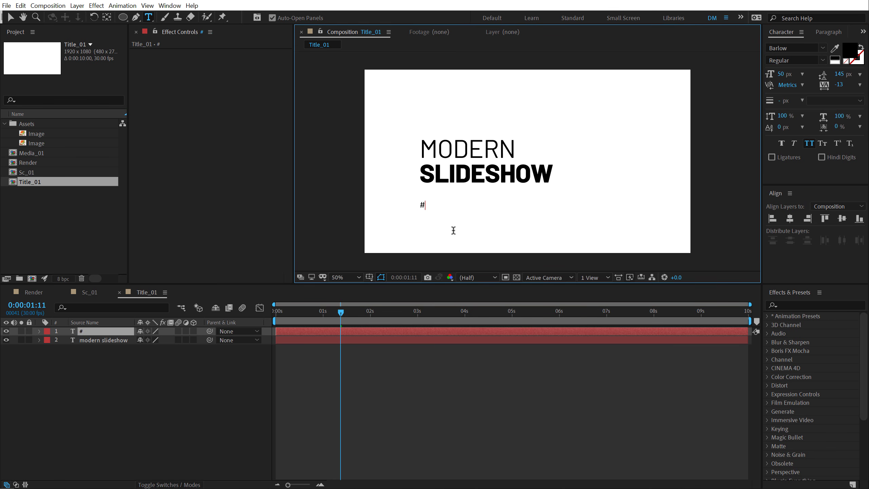
type("trendy")
left_click(15, 19)
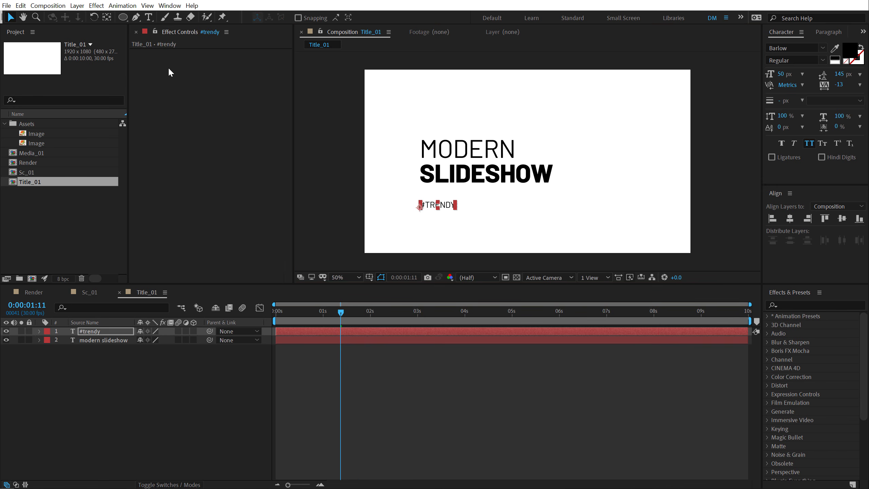
left_click(821, 60)
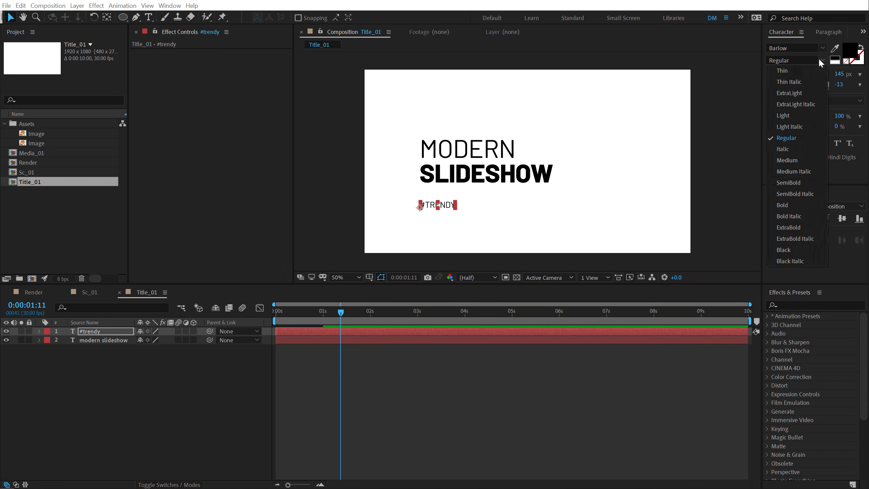
left_click(789, 227)
Step: Move the #trendy text up close beneath SLIDESHOW and align its left edge with the title's
left_click(403, 411)
left_click_drag(435, 208, 435, 197)
left_click(455, 184, "shift")
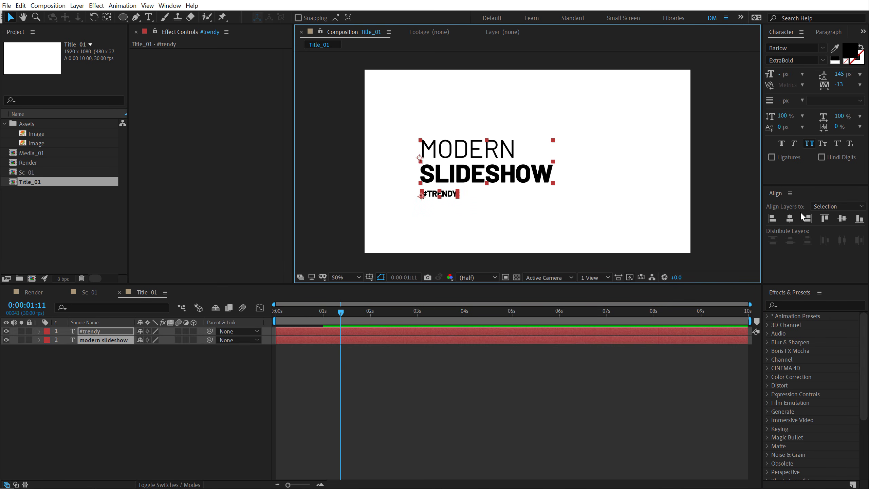
left_click(773, 218)
left_click(484, 247)
Step: Set the #trendy text's tracking to 0
left_click(439, 196)
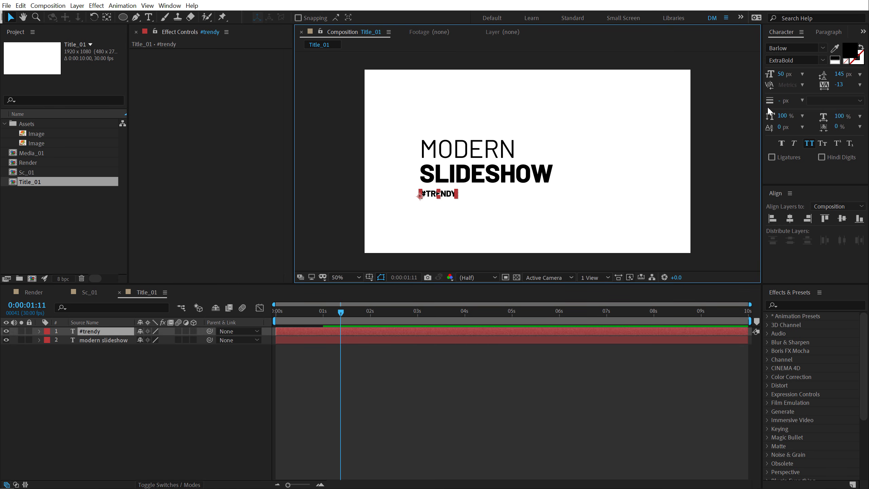
left_click(838, 85)
type("0")
key("Return")
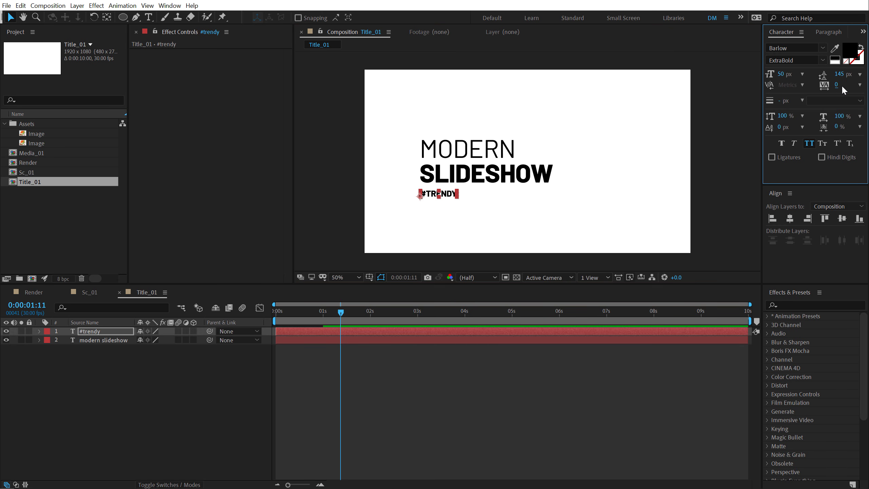
Step: Shift the #trendy layer to start at frame 10 and place it below the modern slideshow layer
left_click(291, 311)
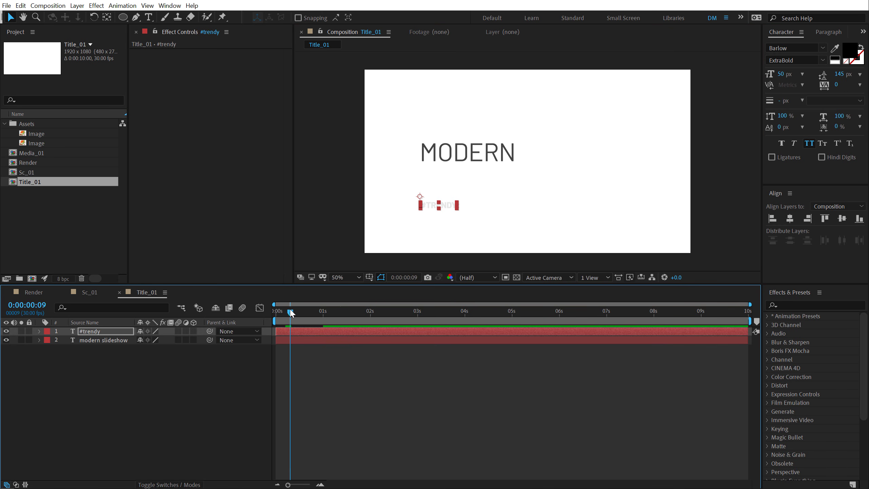
left_click_drag(290, 312, 298, 334)
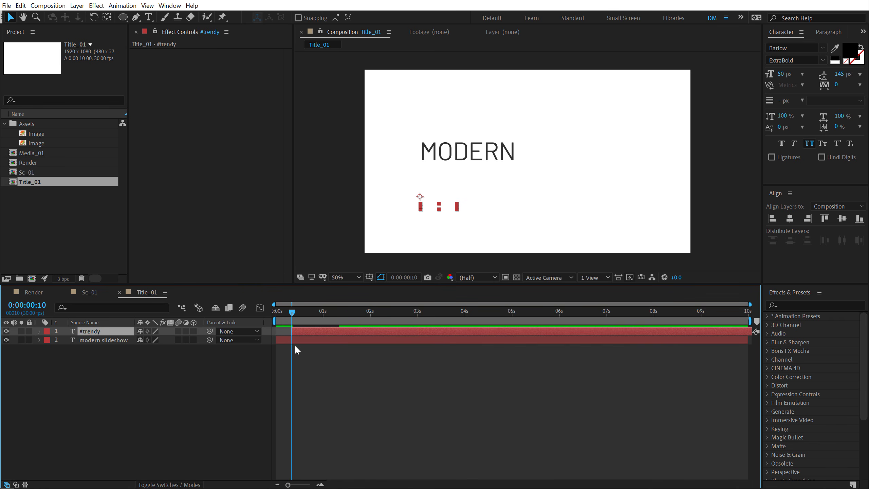
left_click_drag(111, 332, 115, 345)
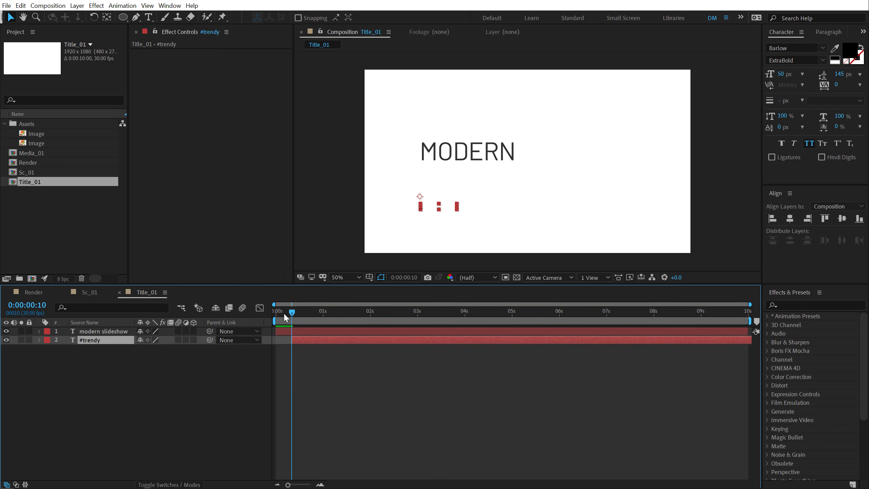
Step: Preview the title and #trendy animation from the first frame
left_click_drag(285, 313, 224, 319)
key("space")
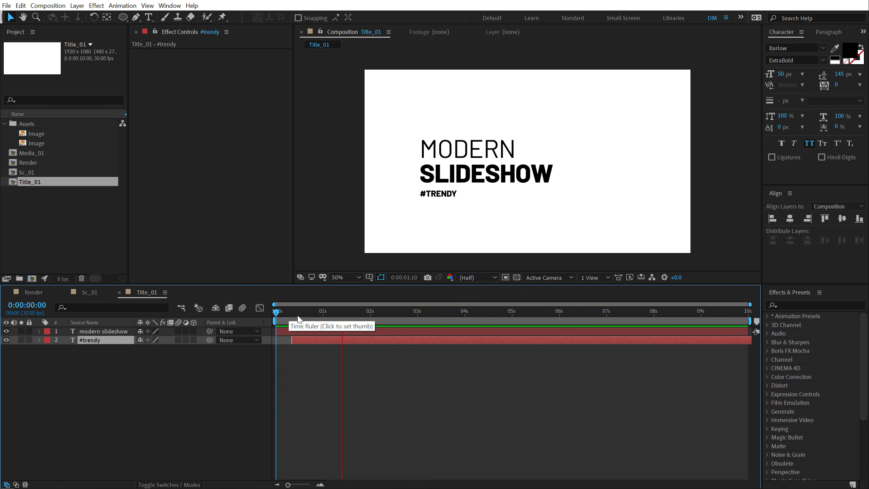
left_click_drag(307, 313, 354, 299)
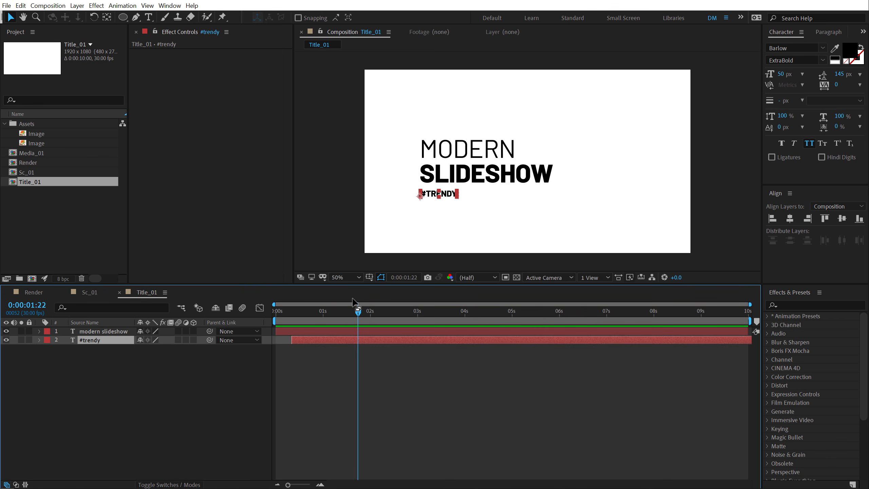
Step: Add the Title_01 composition above Media_01 in Sc_01 and go to 2 seconds
left_click(89, 293)
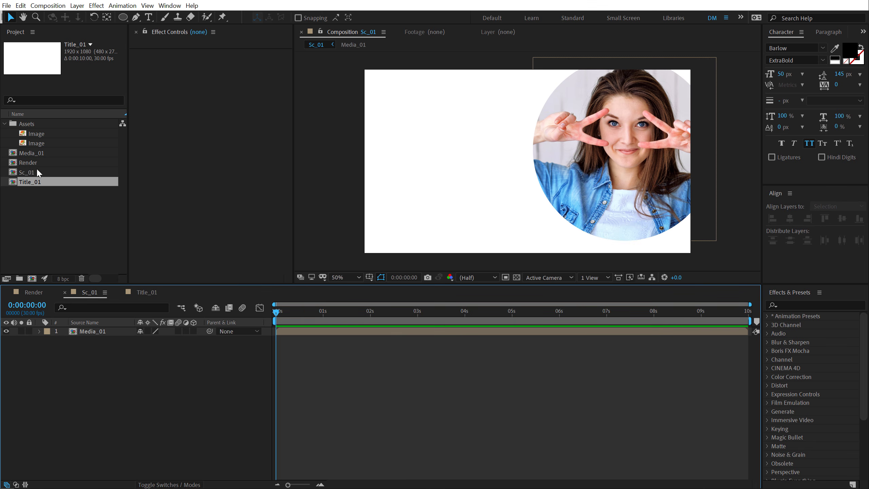
left_click_drag(34, 181, 91, 335)
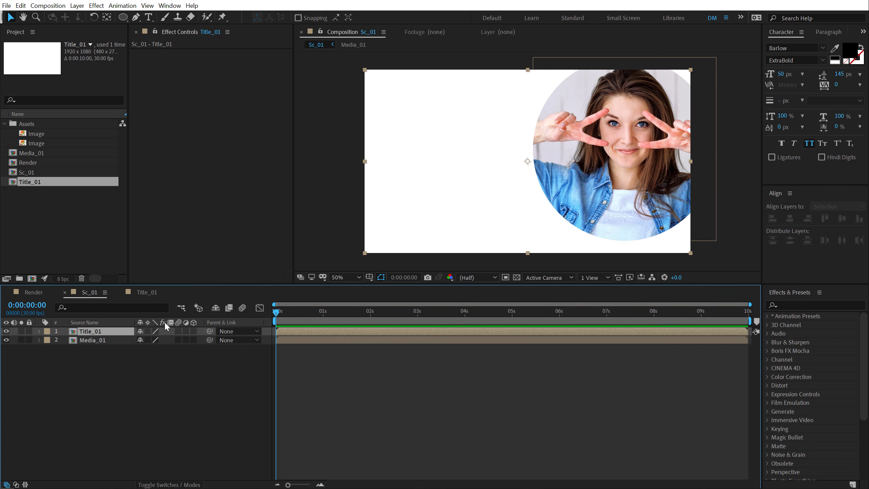
left_click_drag(286, 314, 370, 312)
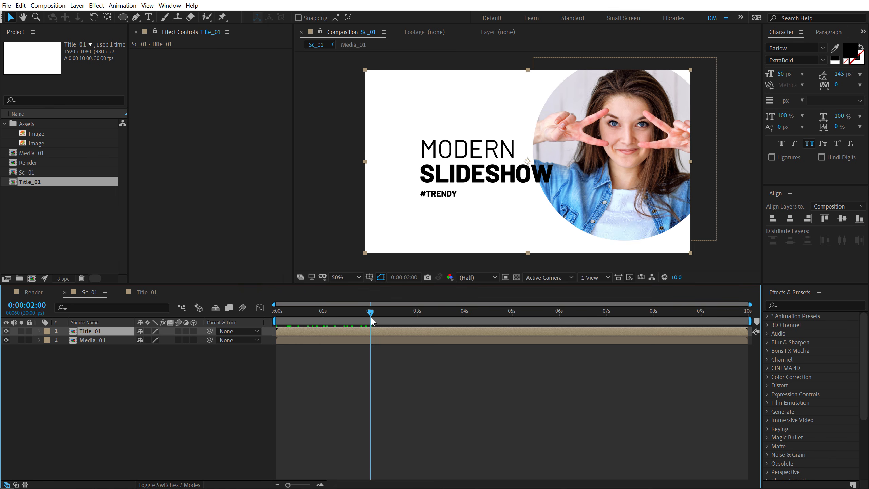
Step: Scale the Title_01 layer to 73% and move it left so the title clears the circular photo
key("s")
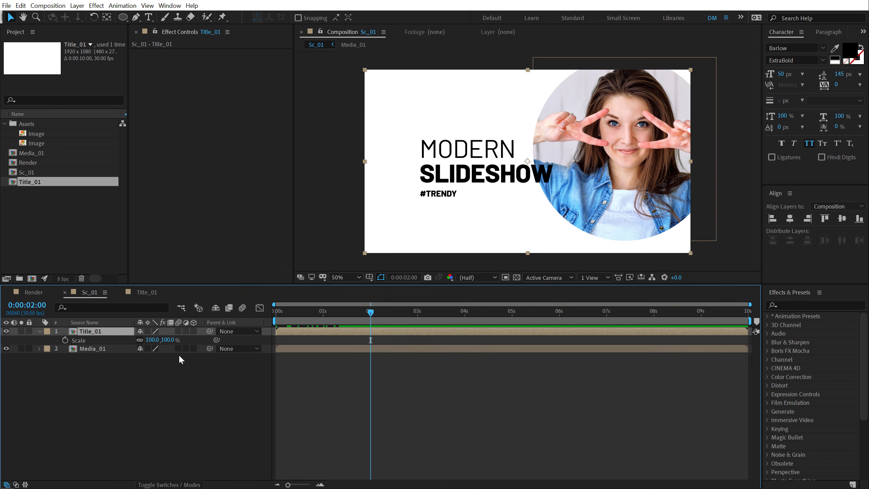
left_click_drag(167, 340, 158, 341)
left_click_drag(484, 167, 442, 173)
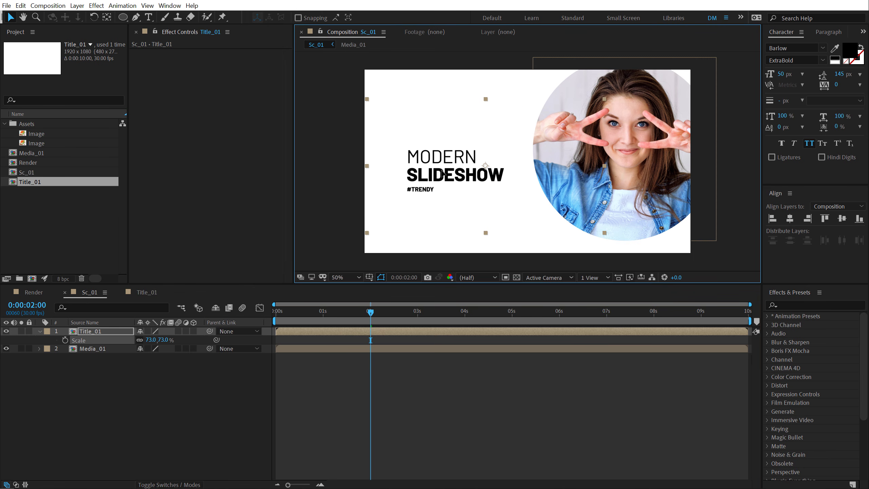
left_click(96, 349)
left_click(107, 414)
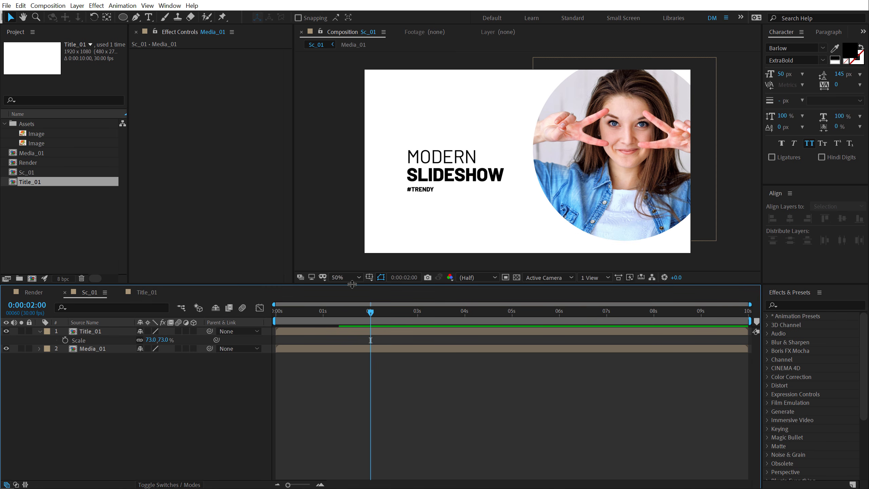
Step: With nothing selected, draw a small circle shape overlapping the lower-left edge of the circular photo
left_click_drag(352, 284, 352, 315)
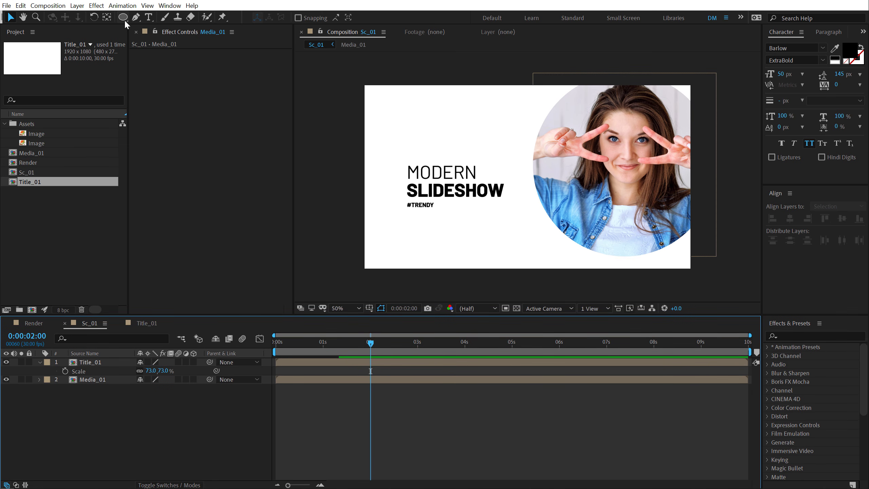
left_click(125, 21)
left_click(120, 455)
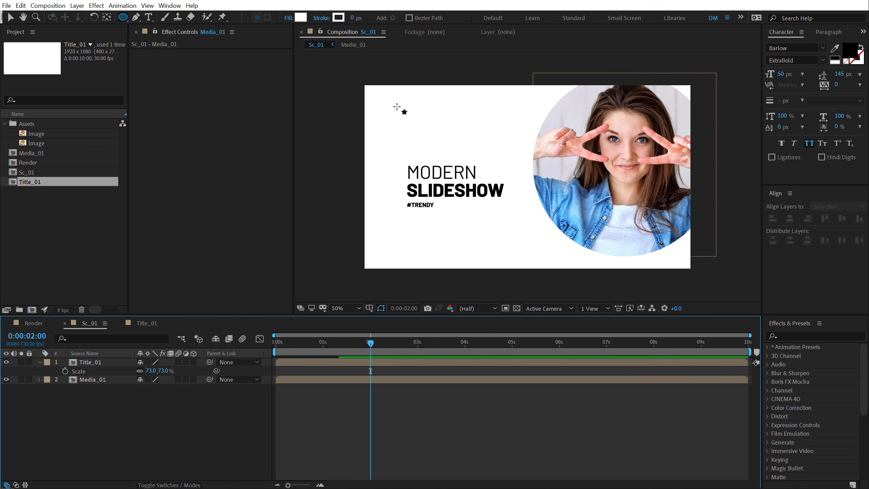
left_click_drag(518, 219, 575, 261)
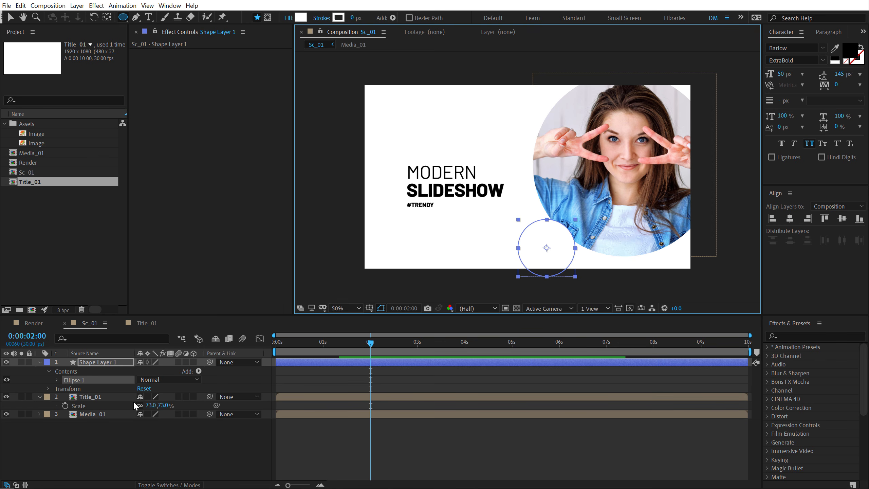
Step: Apply the Fill effect to the circle's shape layer and set its color to mint green 3BF2AE
left_click(97, 363)
left_click(796, 335)
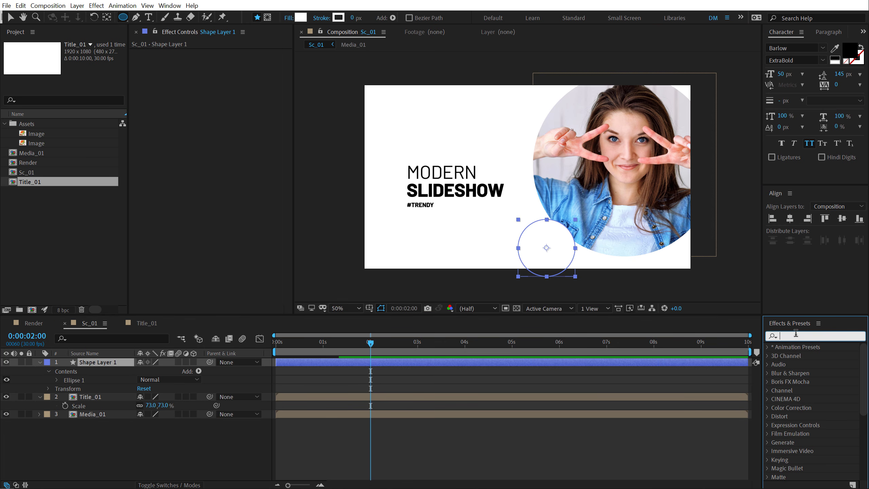
type("fill")
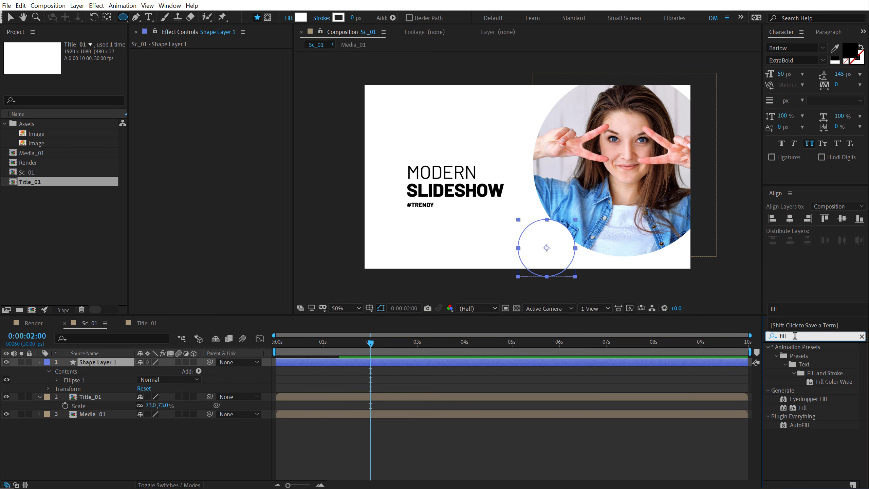
left_click_drag(788, 405, 113, 362)
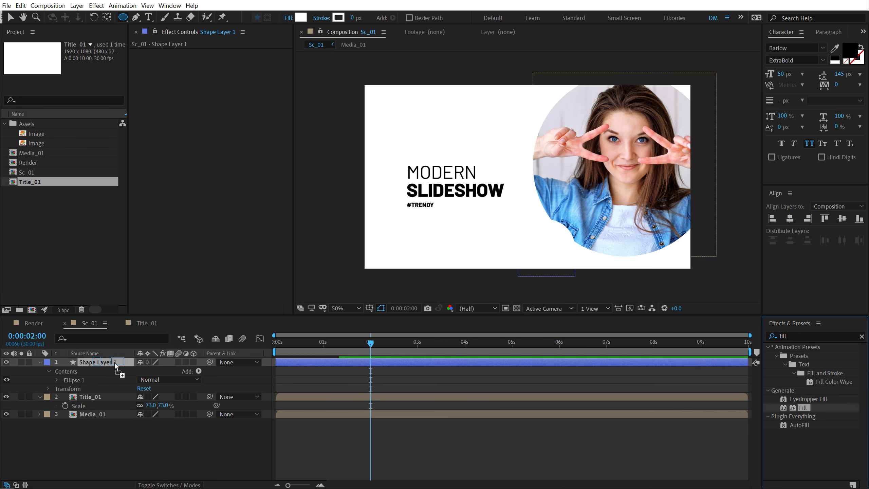
left_click(224, 79)
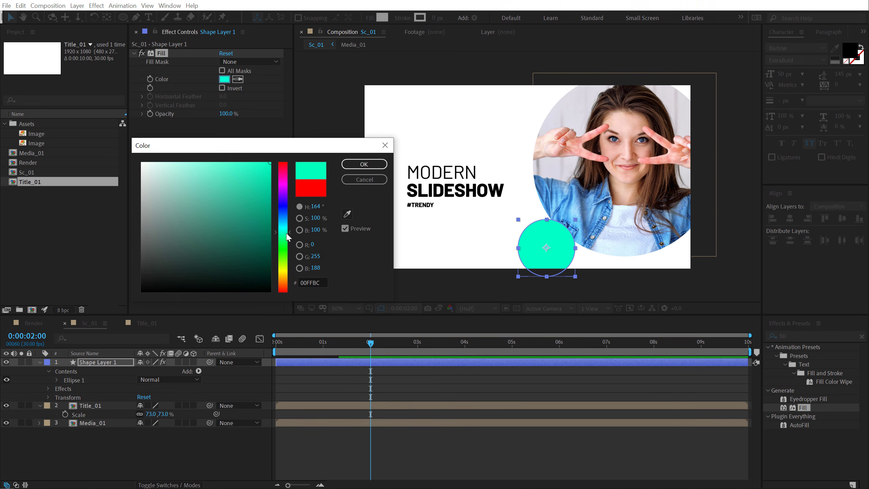
left_click(287, 235)
left_click_drag(247, 174, 239, 169)
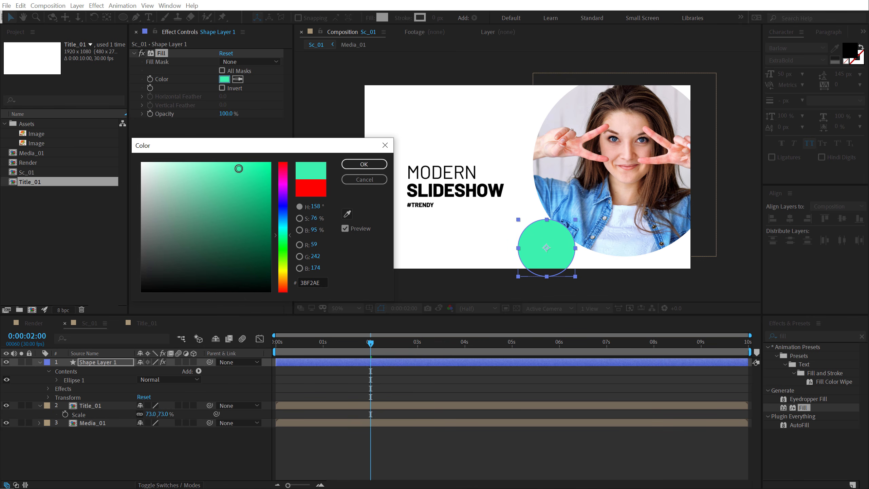
left_click(364, 164)
Step: Move the green circle up onto the photo's lower-left edge and place a duplicate in the frame's lower-left corner
left_click(13, 17)
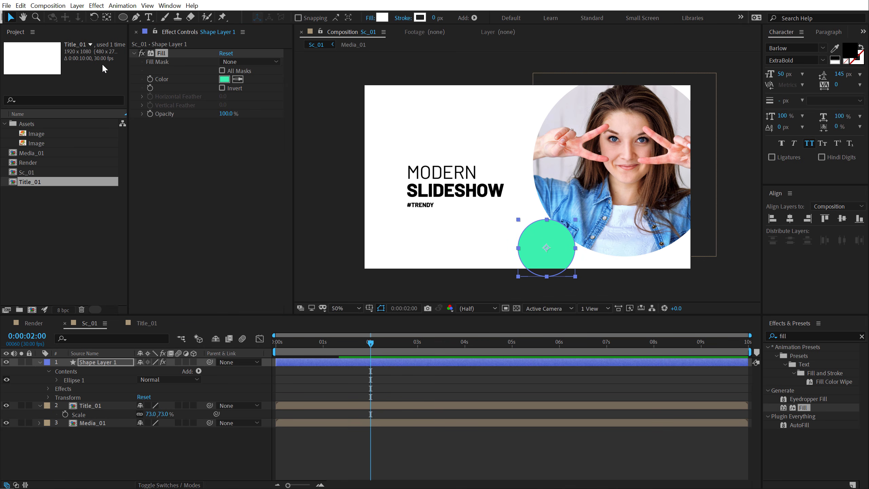
left_click_drag(553, 260, 552, 232)
left_click(104, 361)
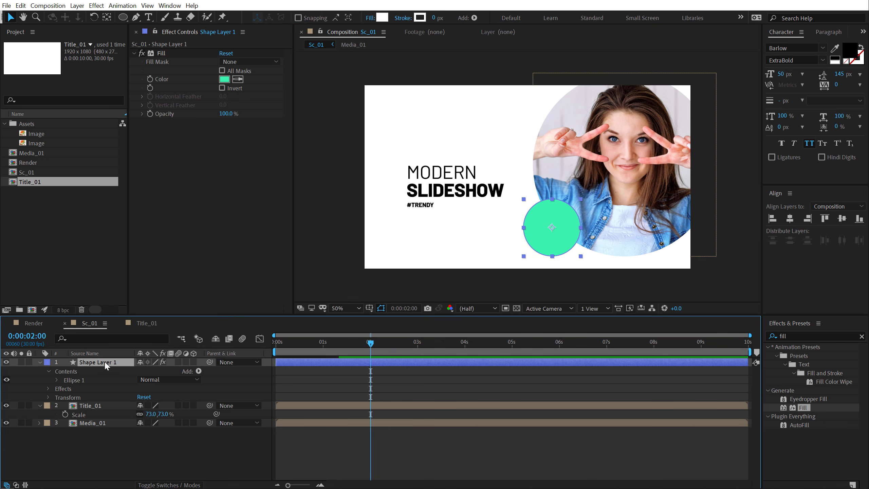
key("ctrl+d")
left_click_drag(553, 228, 401, 247)
left_click(113, 363)
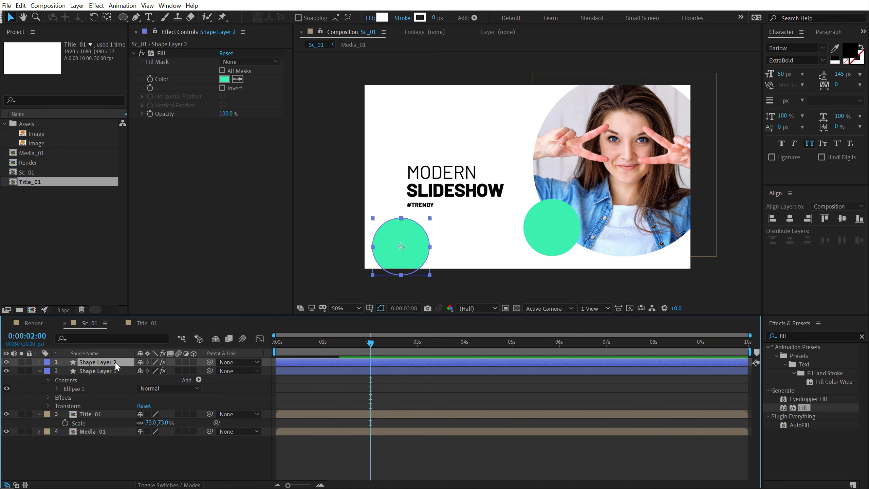
Step: Set the lower-left green circle's ellipse size to 404 and move it partly past the frame's corner, to position 62, 436
key("u")
key("u")
left_click_drag(166, 397, 199, 391)
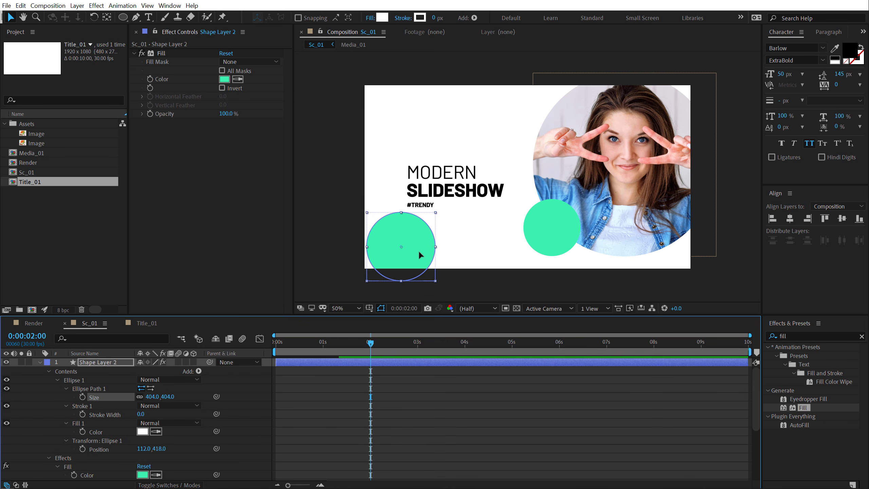
double_click(412, 253)
left_click_drag(411, 254, 403, 257)
Step: Change the Fill effect color of the lower-left circle to a soft coral red
left_click(224, 79)
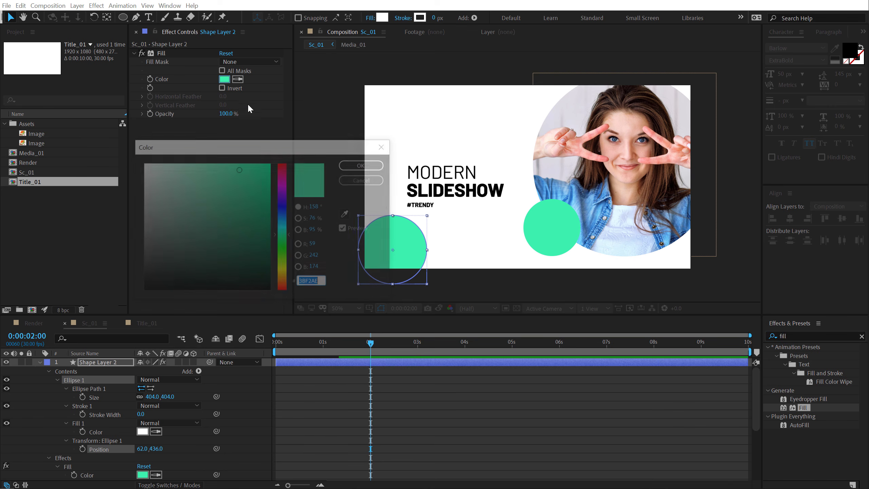
left_click(281, 167)
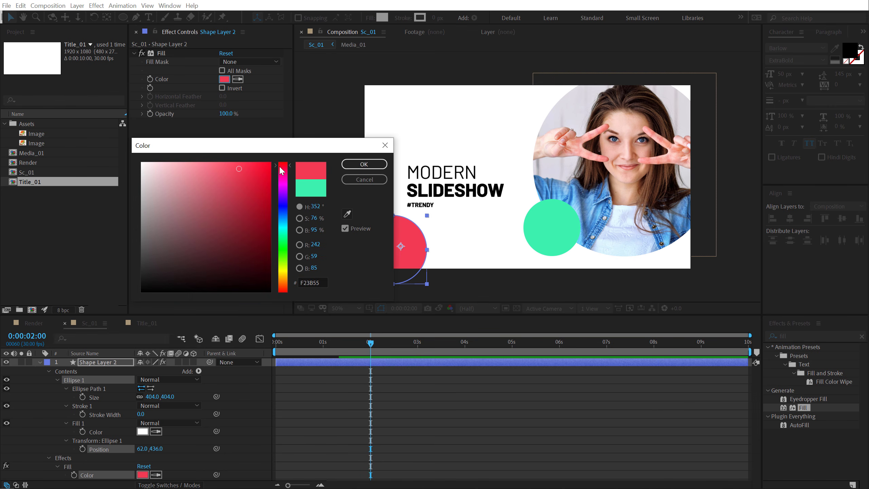
left_click(226, 168)
left_click(363, 164)
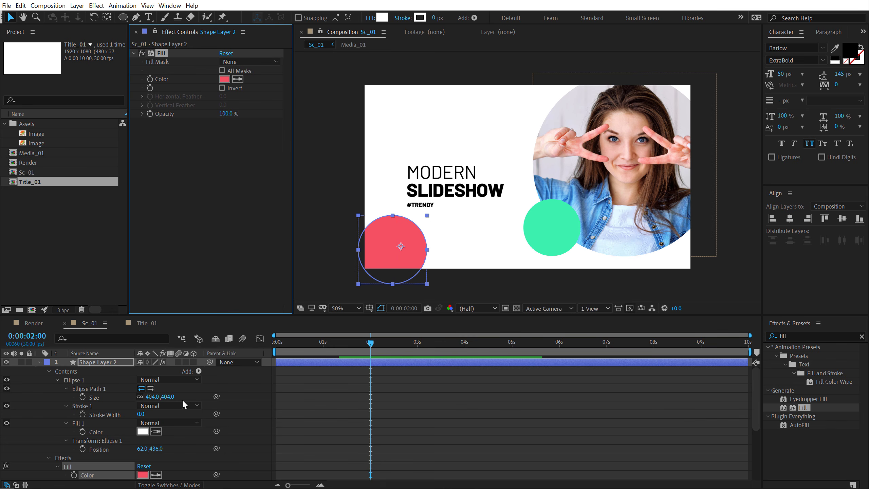
Step: Duplicate the red circle, move the copy to the frame's upper edge above the title, and set its ellipse size to 662
left_click(104, 362)
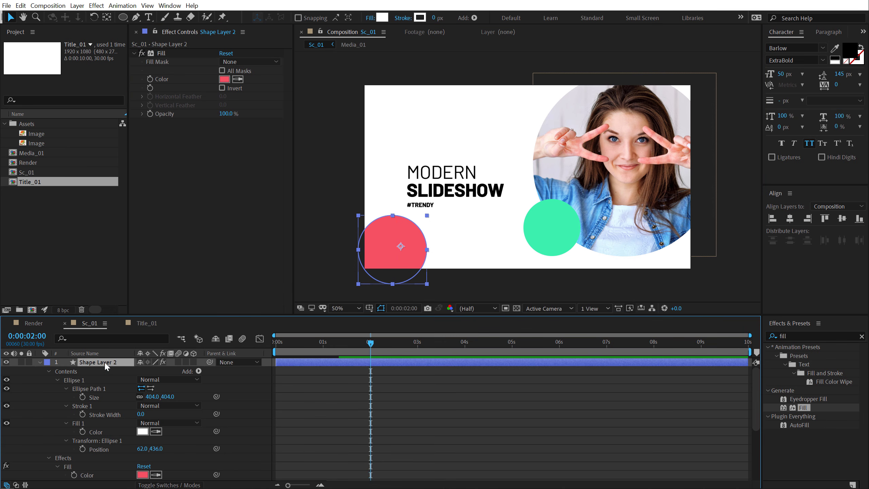
key("ctrl+d")
left_click_drag(393, 246, 430, 84)
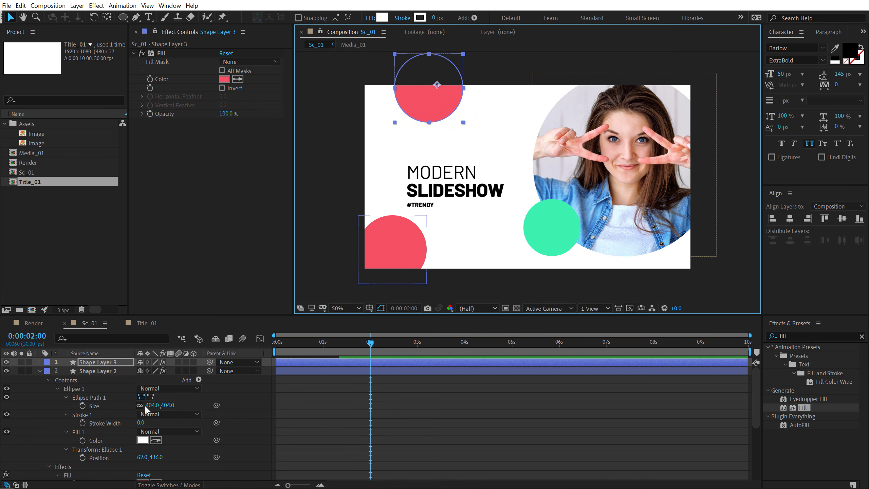
key("u")
key("u")
mouse_move(171, 397)
left_mouse_down()
mouse_move(195, 397)
mouse_move(183, 391)
left_mouse_up()
Step: Change the Fill effect color of the large circle at the frame's upper edge to yellow FFCA46
left_click(225, 80)
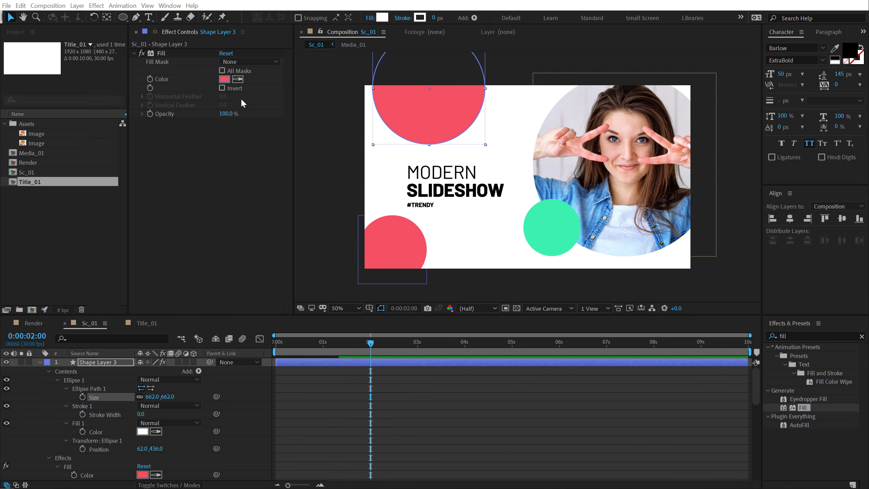
left_click_drag(289, 249, 285, 279)
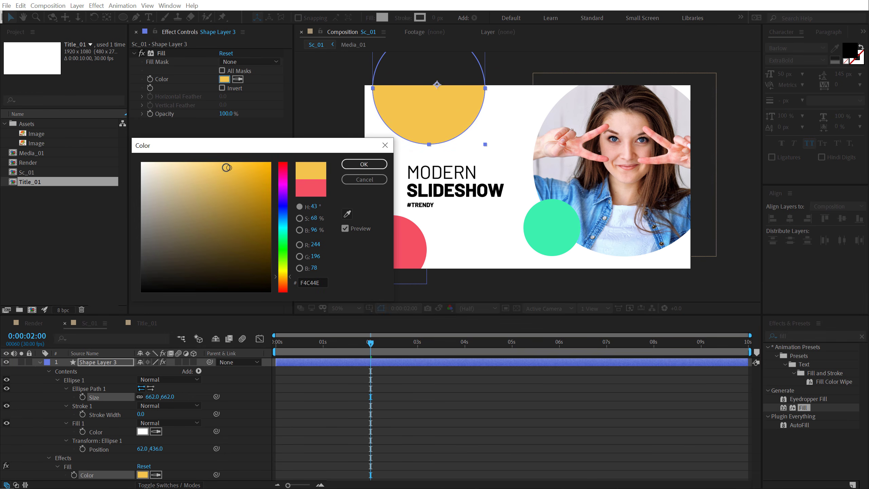
left_click_drag(226, 167, 234, 163)
left_click(364, 164)
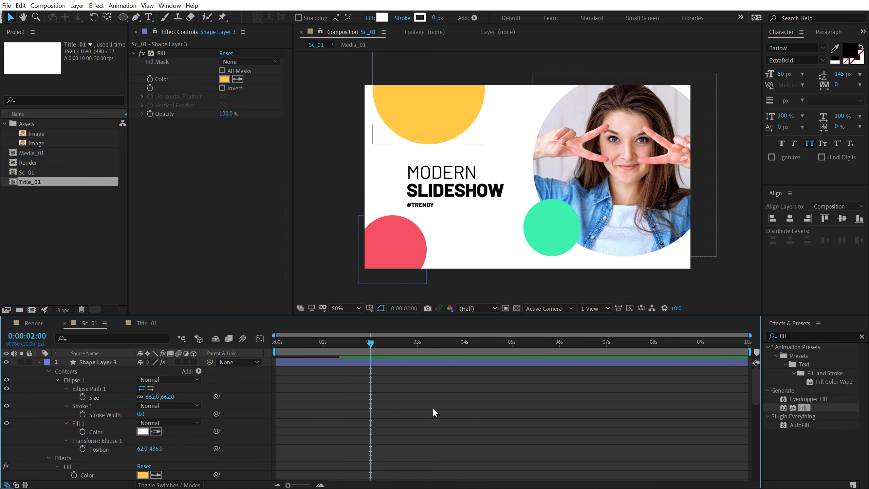
Step: Duplicate the yellow circle, move the copy between the title and the photo, and set its ellipse size to 128
key("ctrl+d")
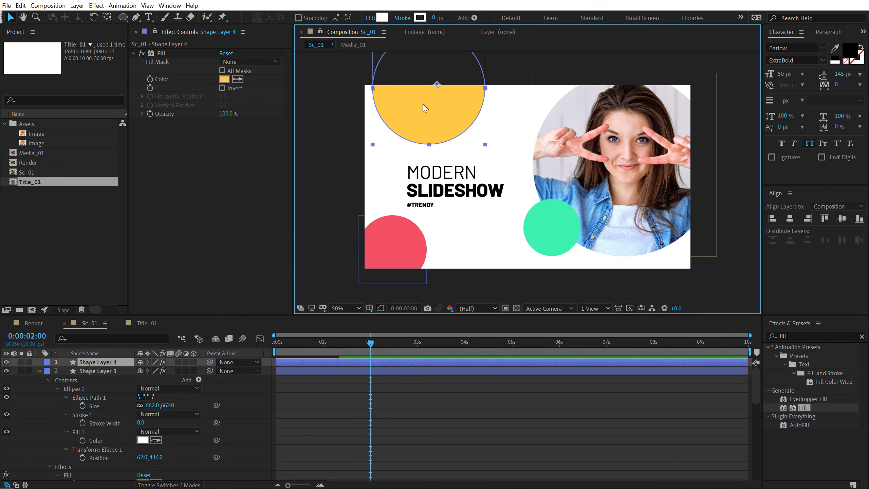
left_click_drag(422, 104, 502, 174)
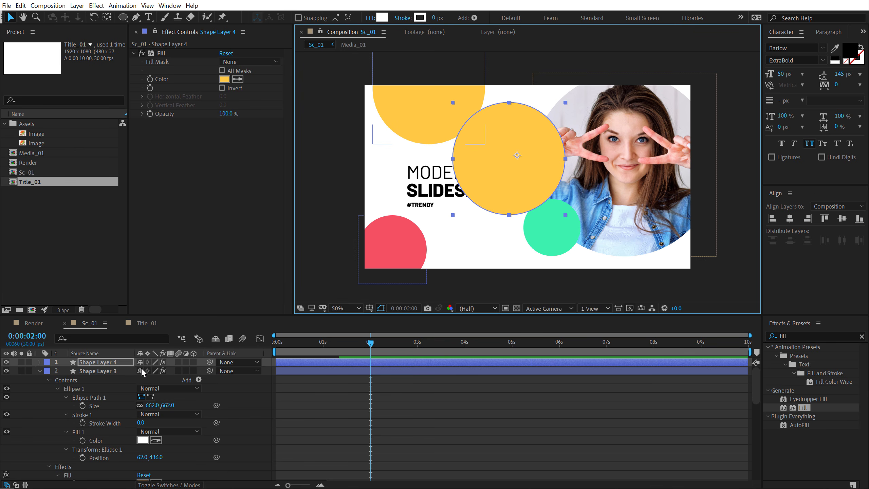
key("u")
key("u")
left_click_drag(168, 397, 138, 398)
Step: Change the Fill effect color of the small circle beside the photo to light blue 46B9FF
left_click(224, 79)
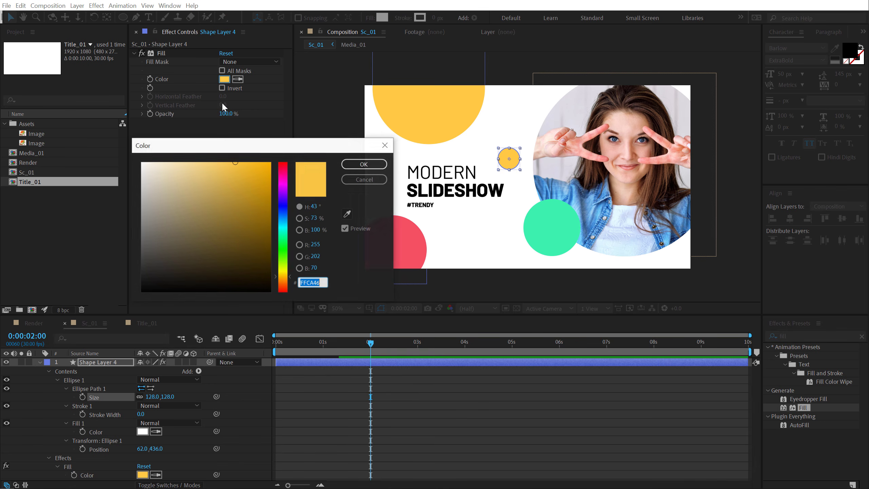
left_click(284, 213)
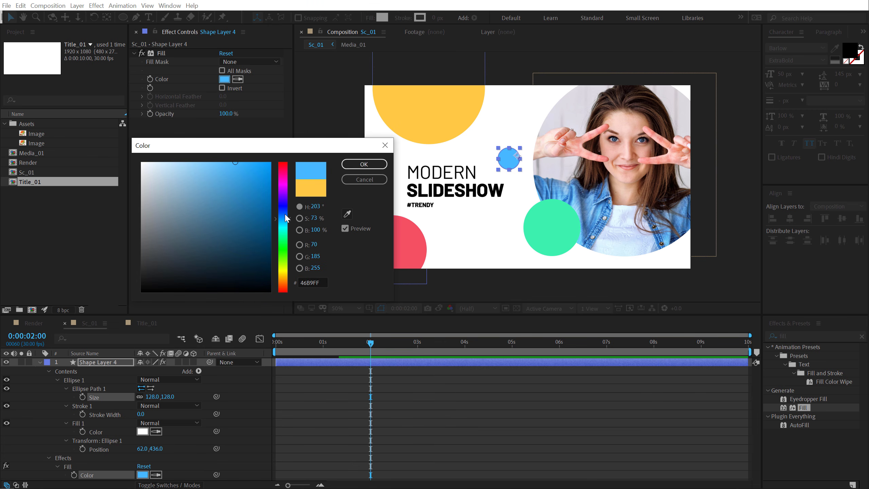
left_click(363, 164)
Step: Center the anchor points of all four circle shape layers within their shapes and collapse the expanded layer properties
left_click(40, 362)
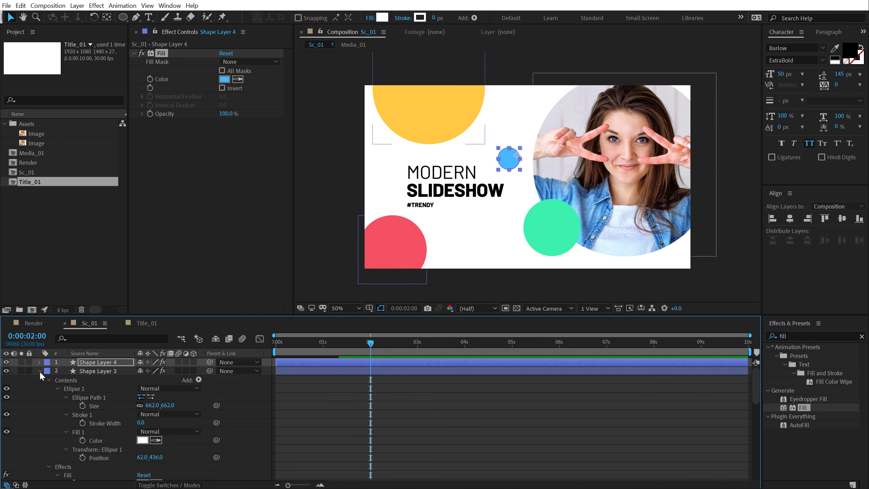
left_click(40, 371)
left_click(39, 379)
left_click(97, 387)
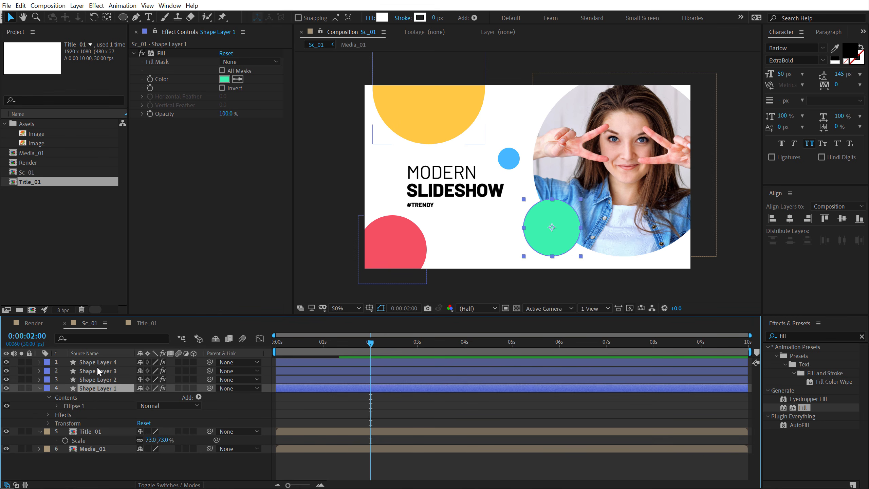
left_click(96, 364, "shift")
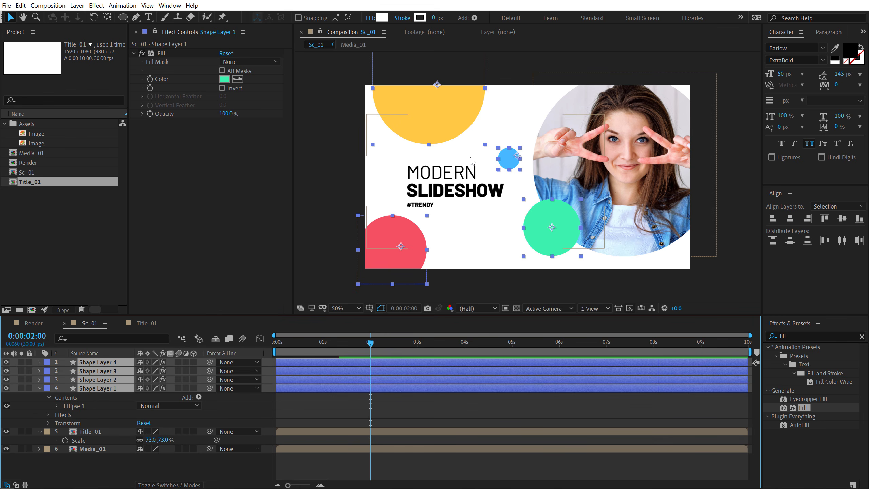
key("ctrl+alt+Home")
left_click(107, 17)
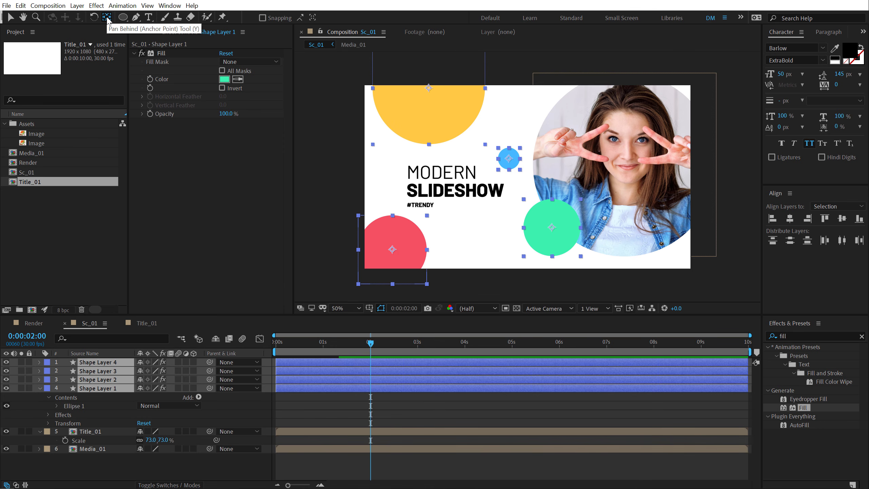
left_click(10, 17)
left_click(317, 408)
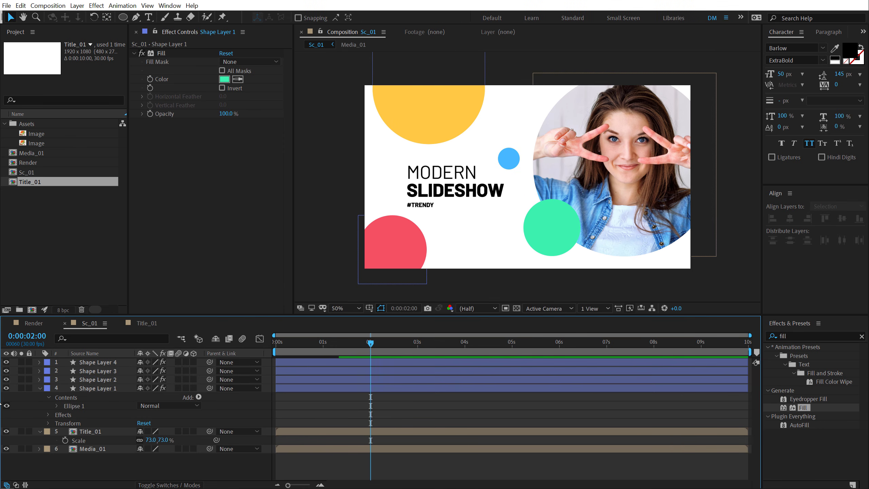
left_click(39, 387)
left_click(40, 397)
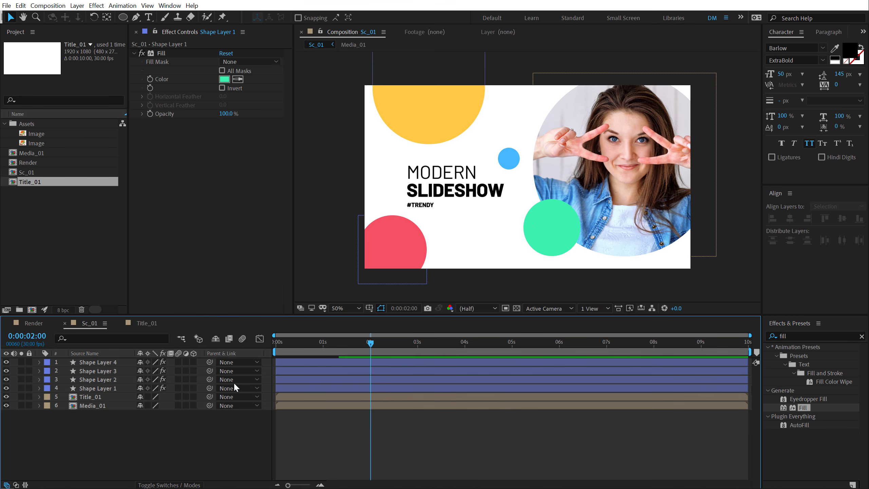
Step: Add a text layer reading #01 near the frame's left edge, above the title
left_click(151, 18)
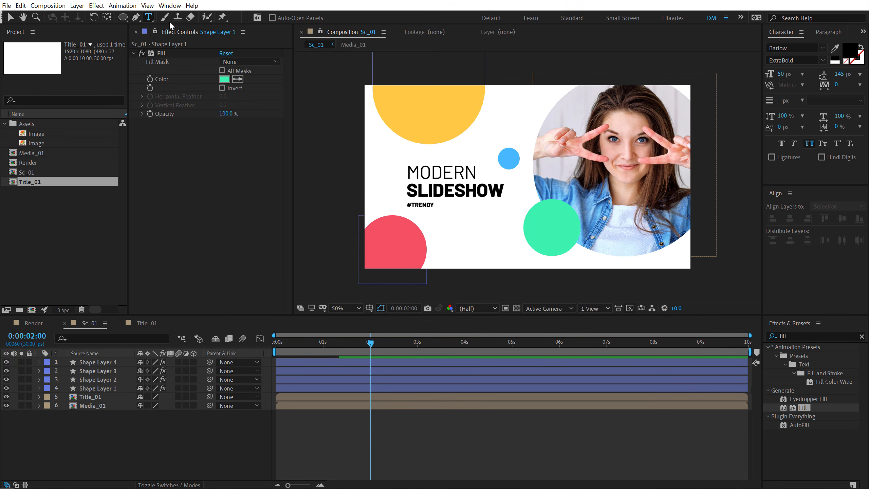
left_click(367, 138)
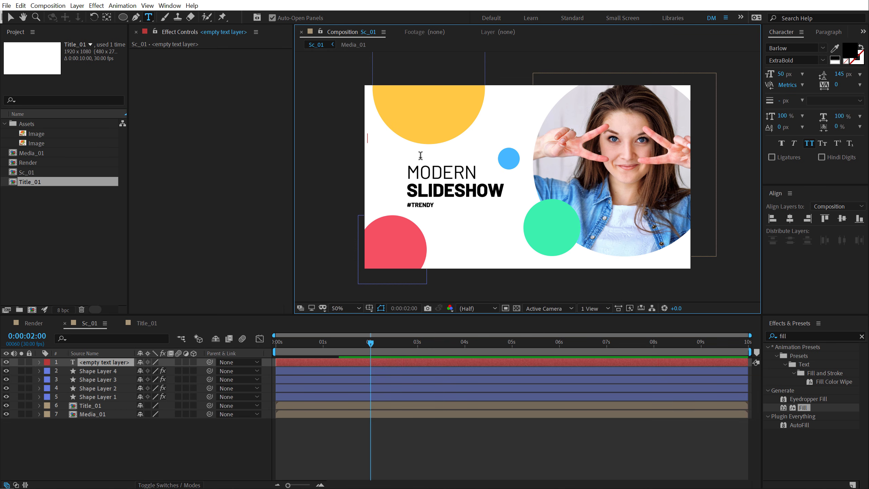
type("#01")
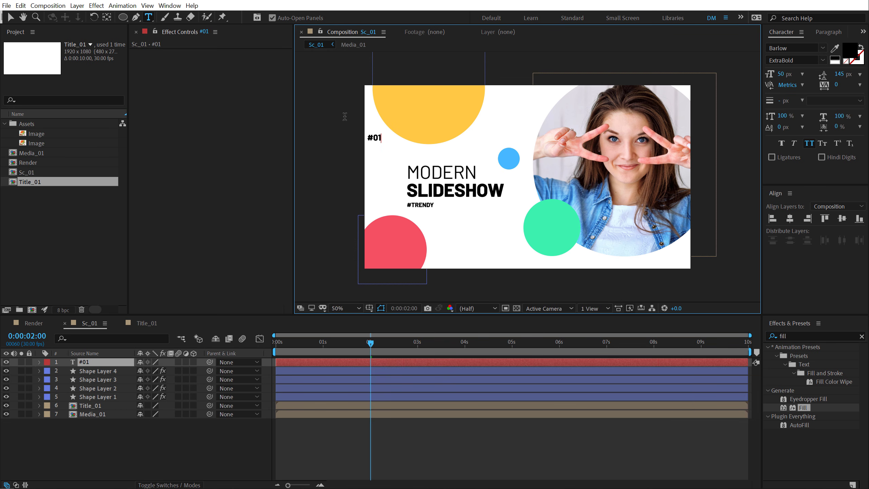
left_click(12, 18)
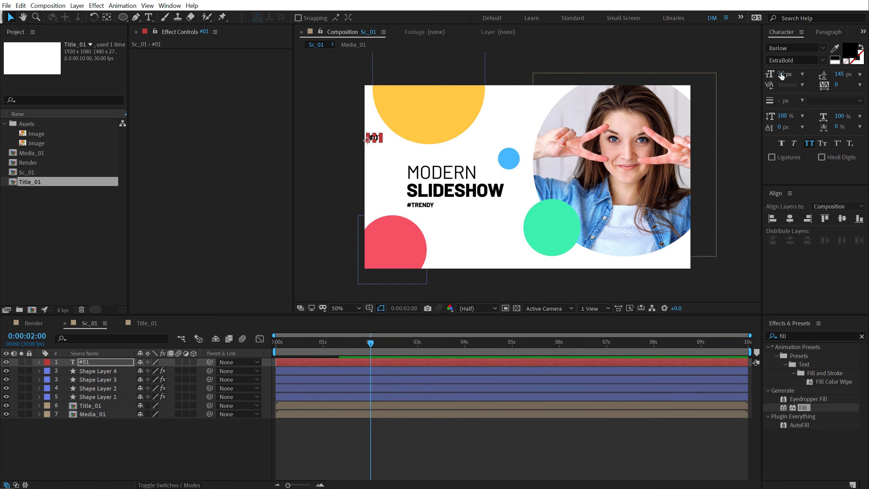
Step: Enlarge the #01 text to 1296 px, position it across the frame, and move its layer below Media_01
left_click_drag(782, 75, 866, 55)
left_click_drag(527, 117, 509, 230)
left_click_drag(92, 362, 80, 455)
Step: Set the large #01 text's fill color to pale blue-gray E8EFF8
left_click(849, 53)
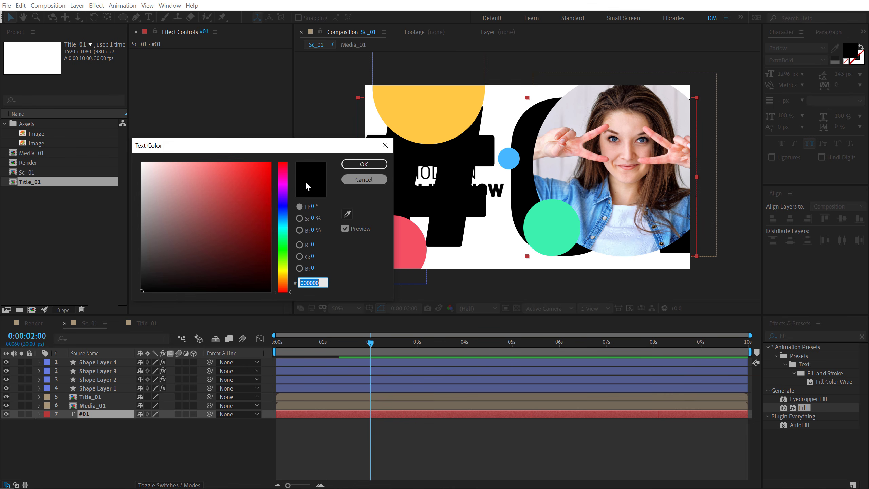
left_click(283, 214)
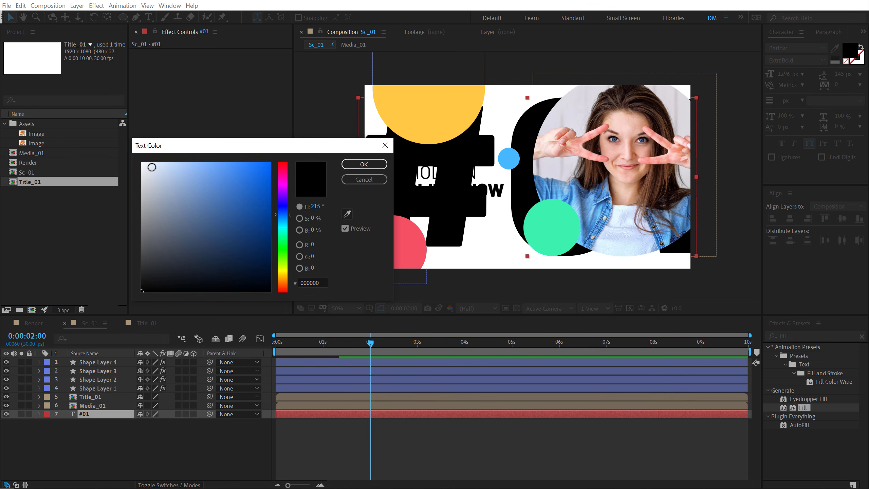
left_click(148, 165)
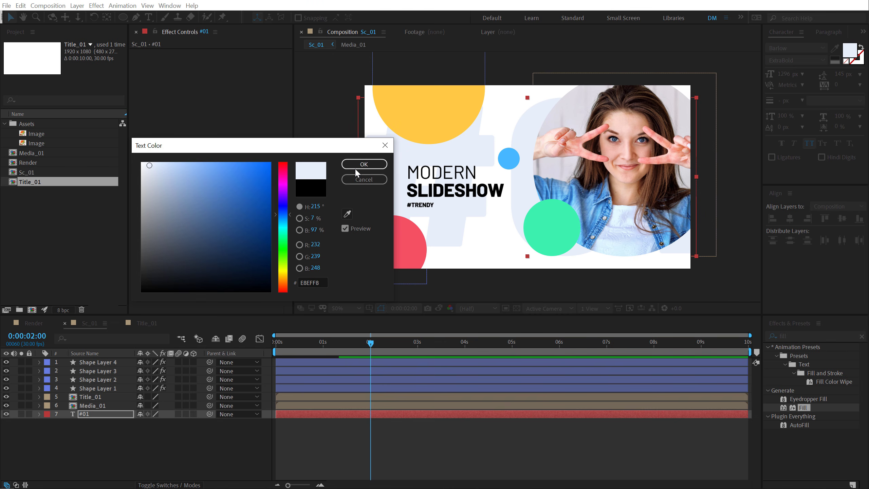
left_click(363, 164)
left_click(98, 447)
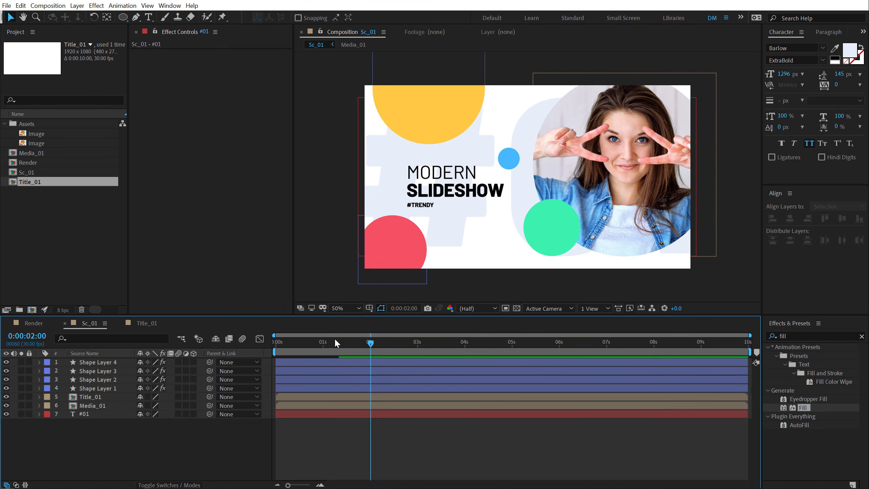
Step: Keyframe the Media_01 mask's expansion from -554 pixels at 0:00:00:00 to 0 pixels at 0:00:01:15, and preview the reveal
left_click(650, 180)
left_click(40, 405)
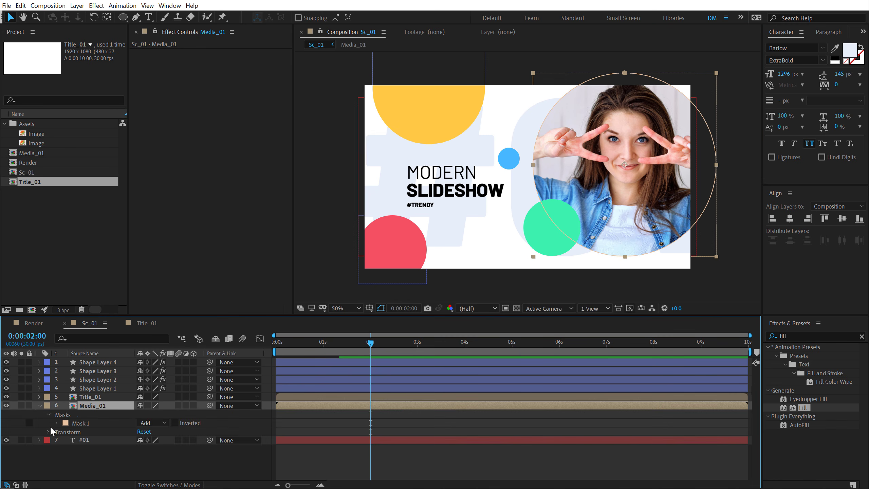
left_click(56, 423)
left_click_drag(353, 343, 347, 349)
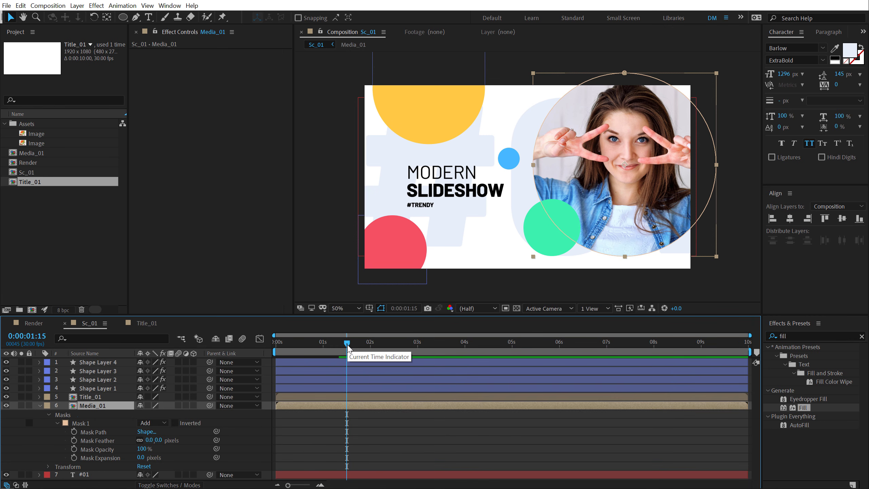
left_click(74, 457)
key("Home")
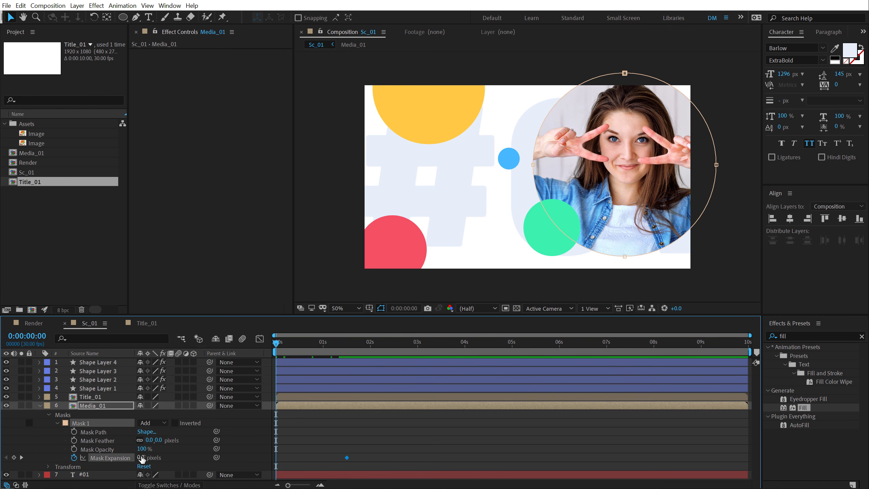
left_click_drag(142, 458, 44, 459)
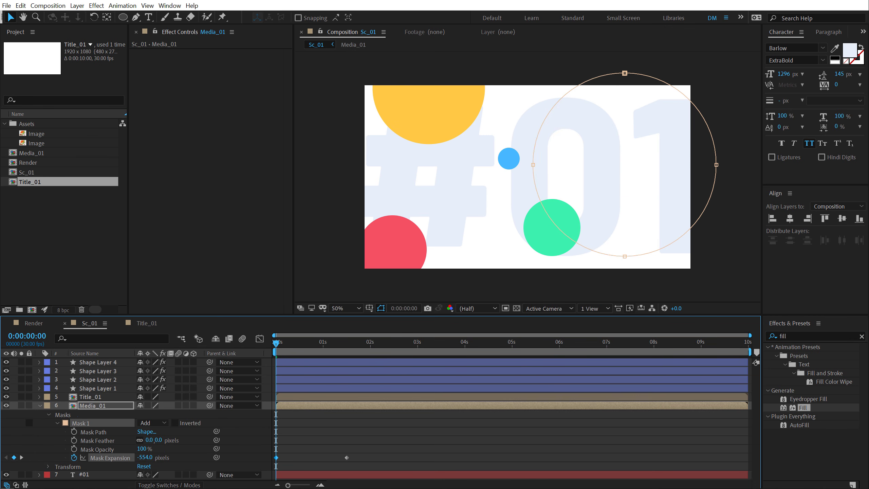
left_click_drag(276, 342, 350, 342)
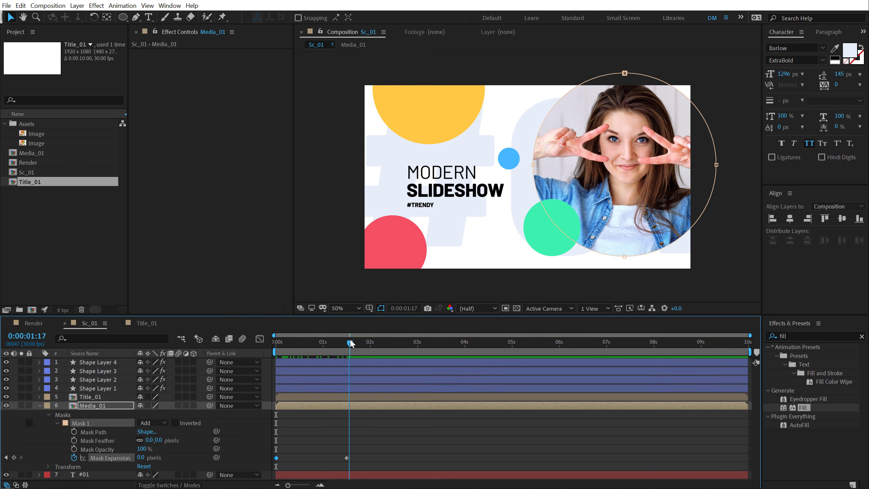
key("space")
key("space")
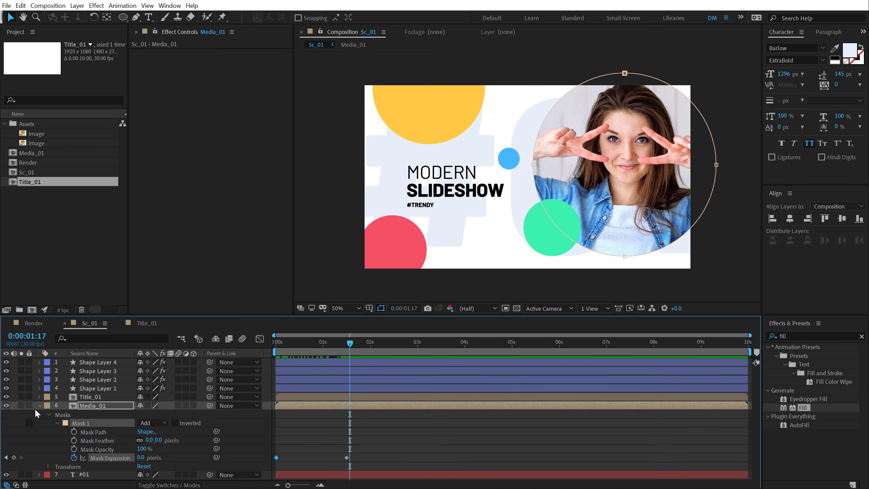
left_click(41, 405)
Step: Keyframe the scale of the four circle shape layers from 0% at 0:00:00:00 to 100% at 0:00:01:17, and preview the growth
left_click(92, 389)
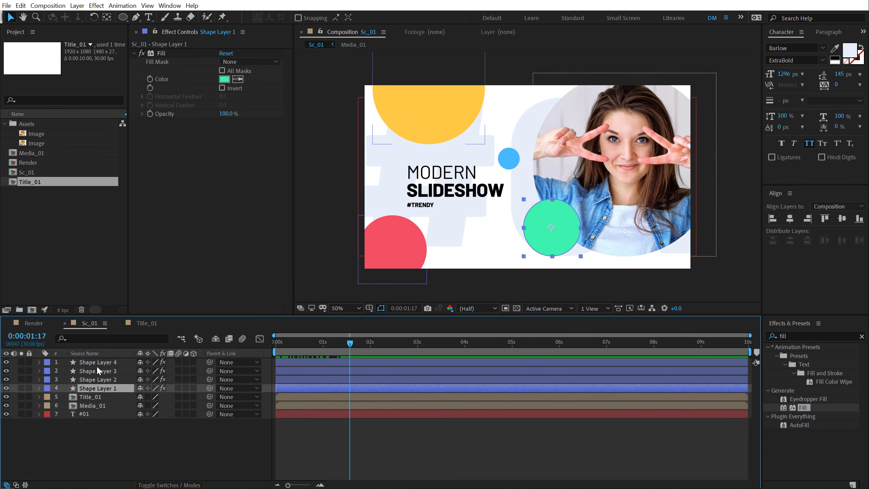
left_click(97, 365, "shift")
key("s")
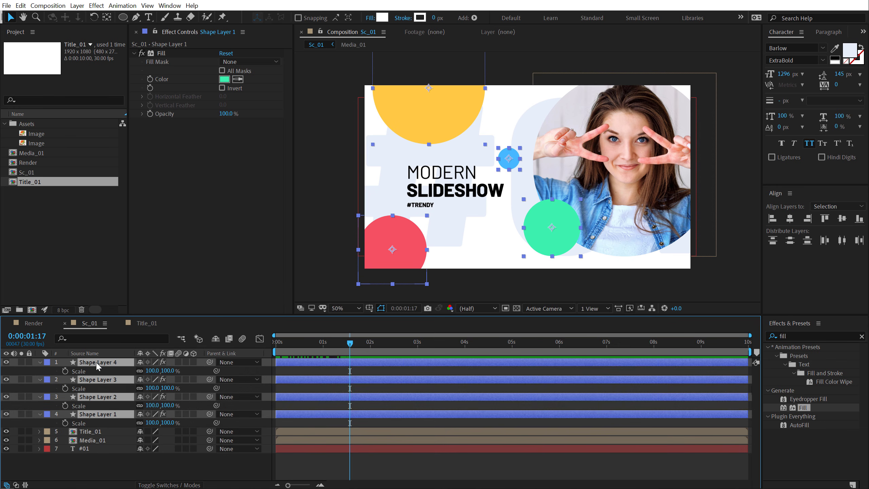
left_click(63, 371)
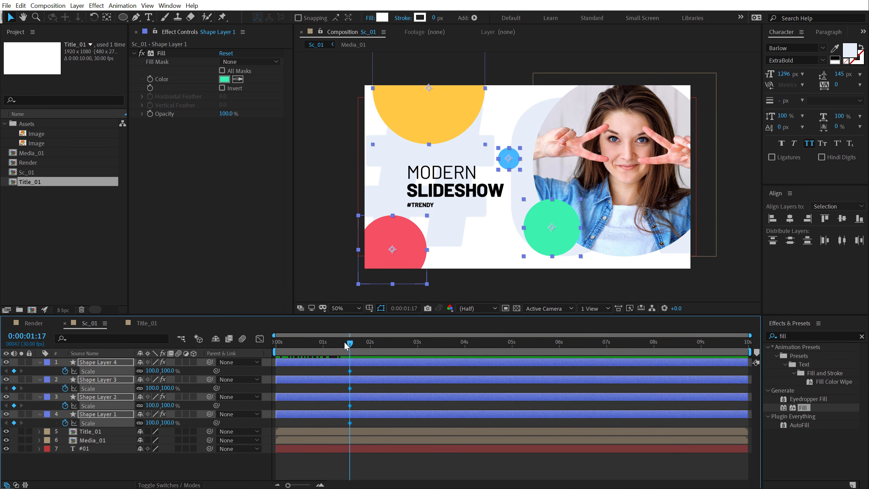
key("Home")
left_click(168, 371)
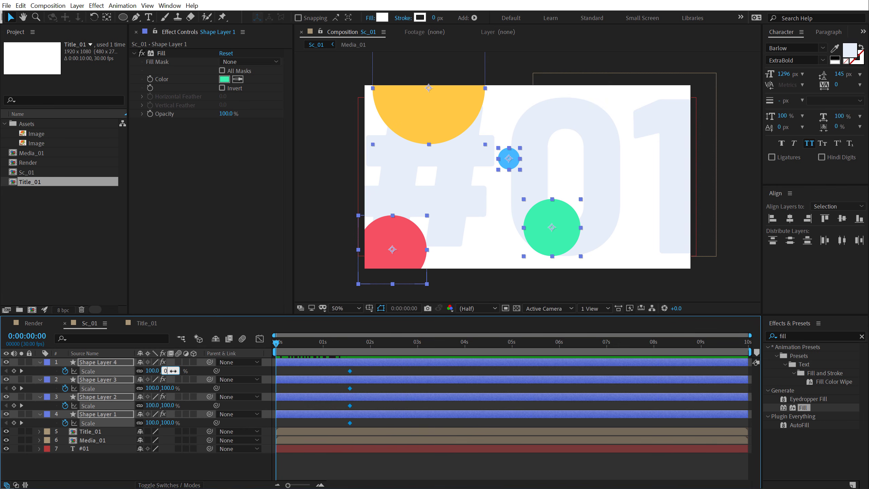
type("0")
key("Return")
key("space")
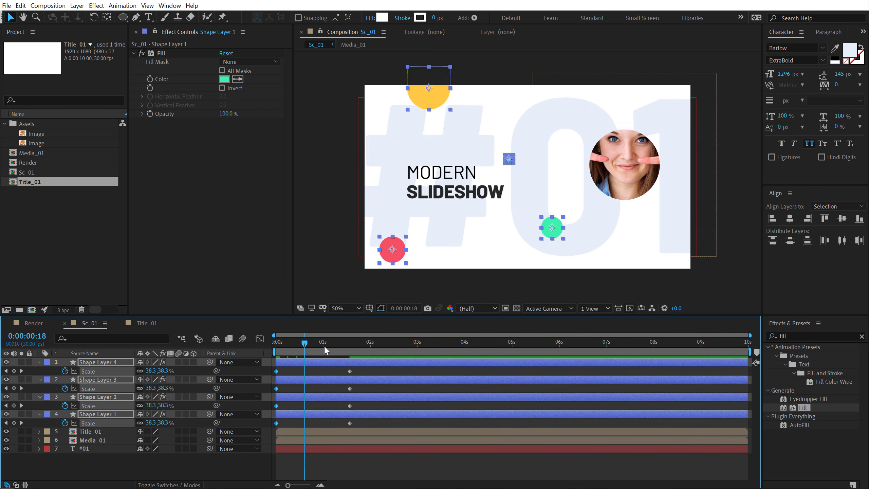
Step: Keyframe the #01 text layer's opacity from 0% at 0:00:01:00 to 100% at 0:00:02:00
left_click_drag(324, 345, 370, 352)
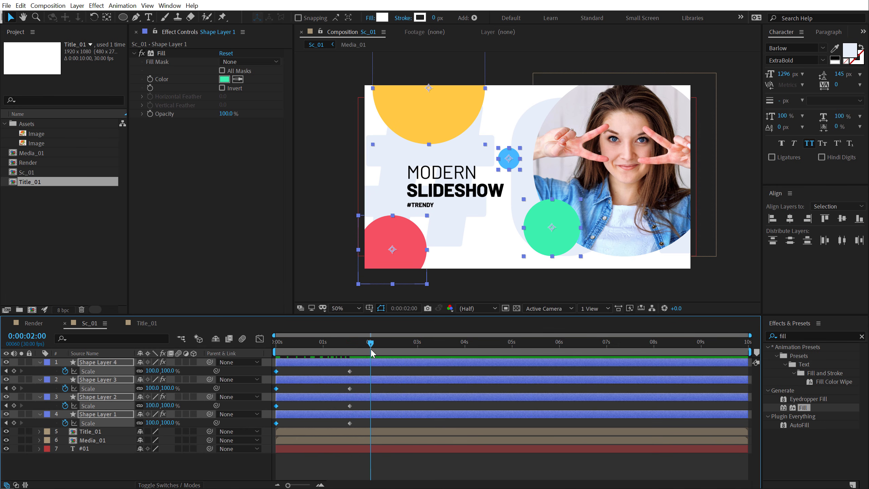
left_click(98, 458)
left_click(85, 450)
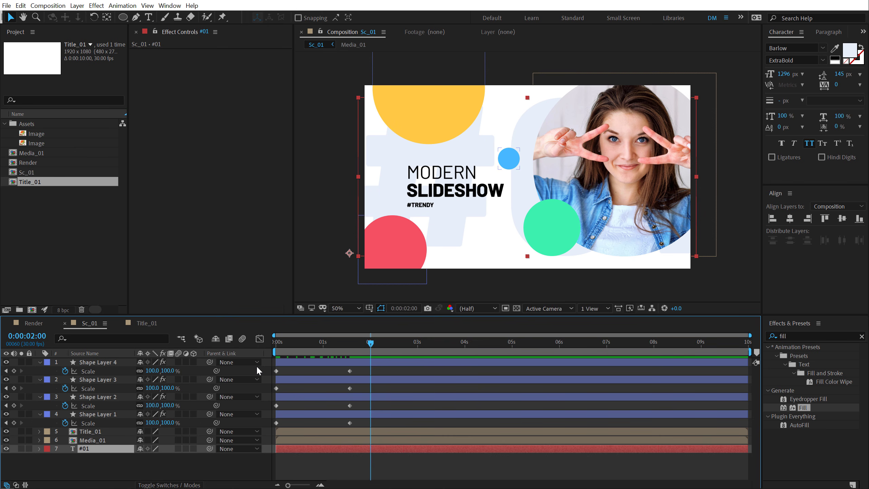
key("t")
left_click(65, 457)
left_click_drag(371, 342, 323, 353)
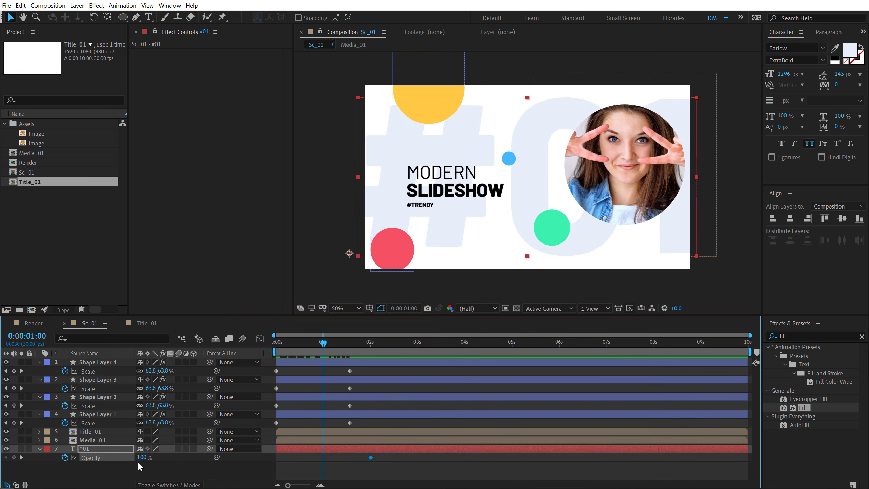
left_click_drag(141, 458, 20, 463)
left_click(81, 474)
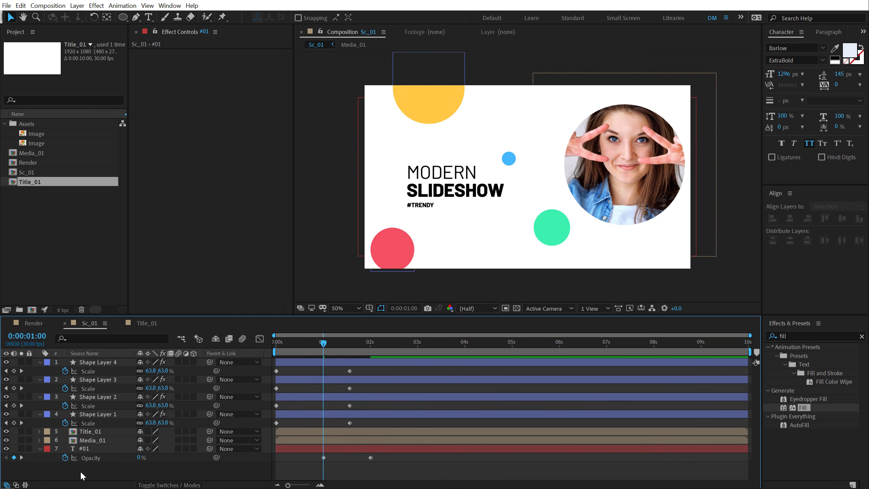
Step: Reveal the keyframed properties of all layers and apply Easy Ease to every keyframe
key("ctrl+a")
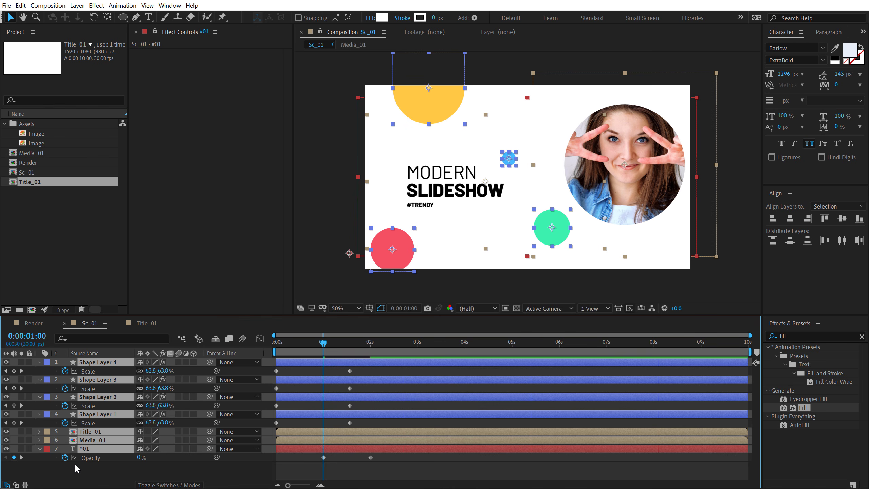
key("u")
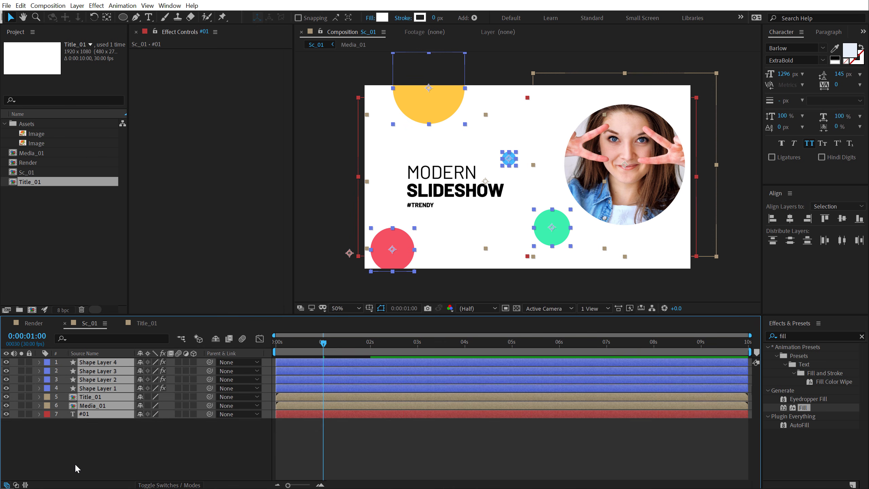
key("u")
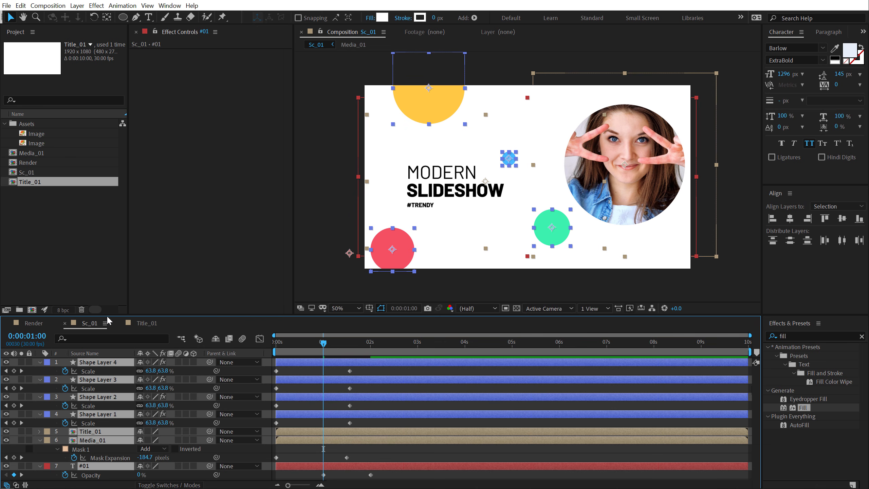
left_click_drag(107, 316, 107, 268)
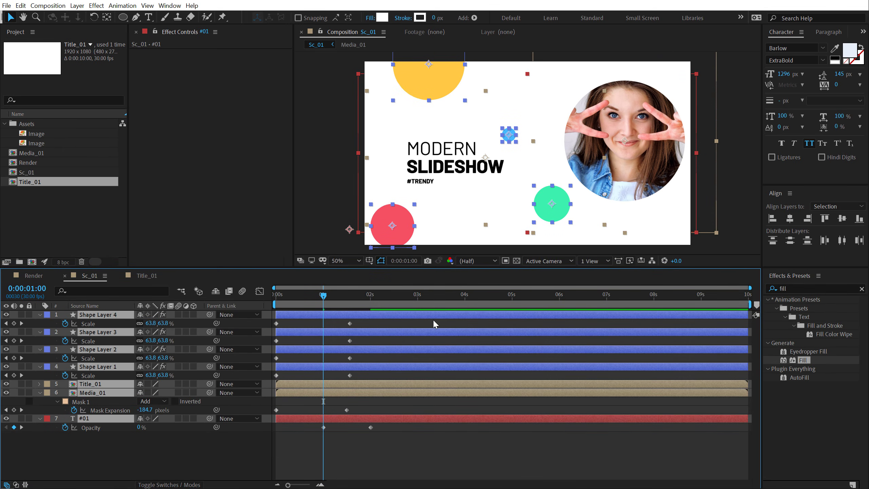
left_click_drag(434, 319, 238, 450)
key("F9")
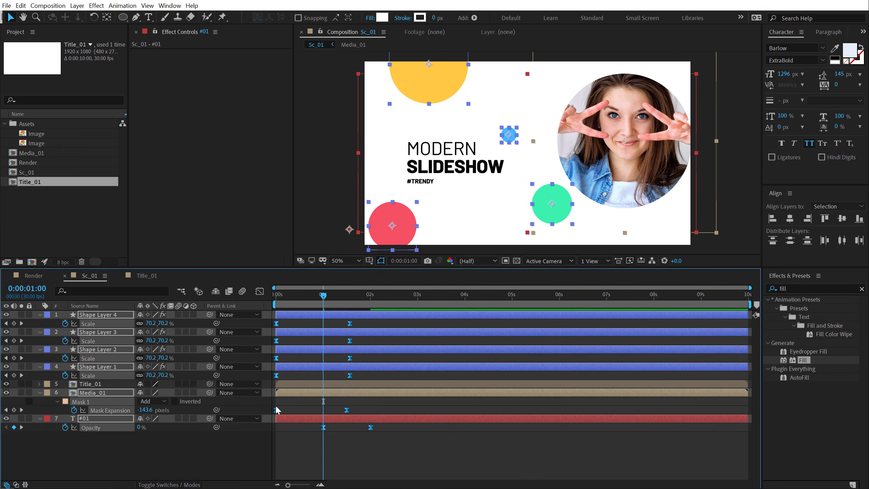
Step: Show the speed graph of the animated properties in the graph editor and select all their keyframes
left_click(260, 290)
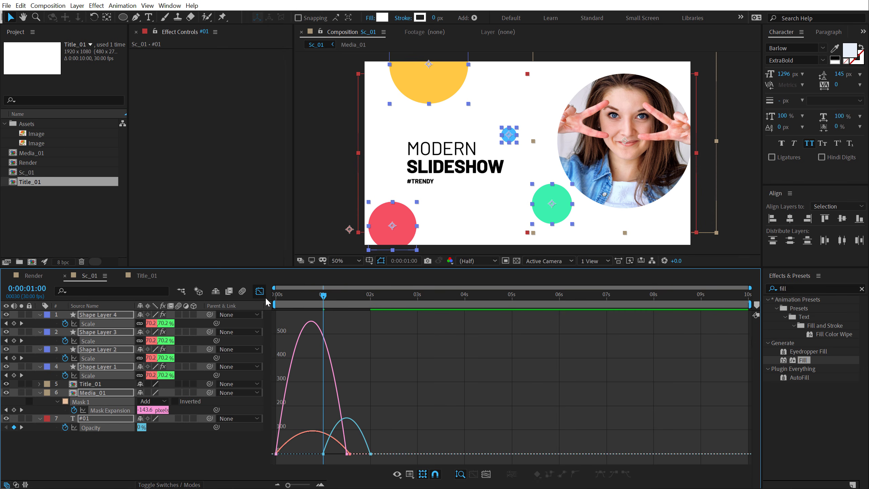
left_click(397, 474)
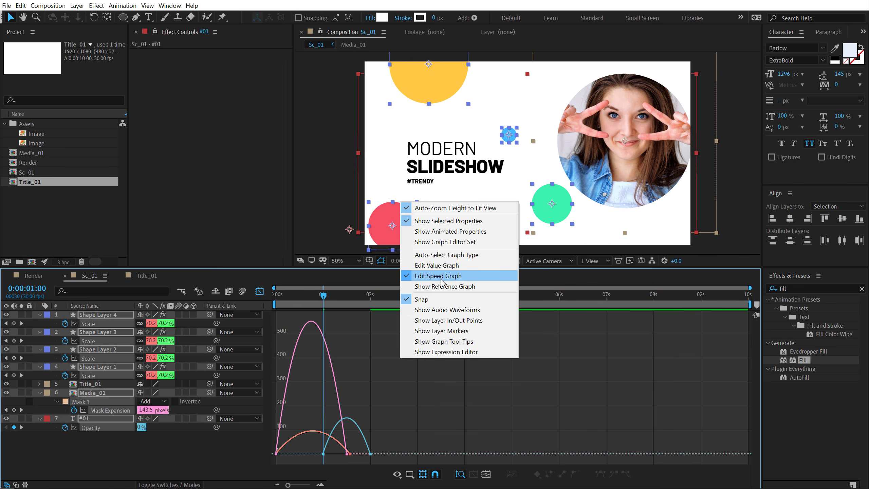
left_click(404, 410)
left_click_drag(443, 420, 252, 480)
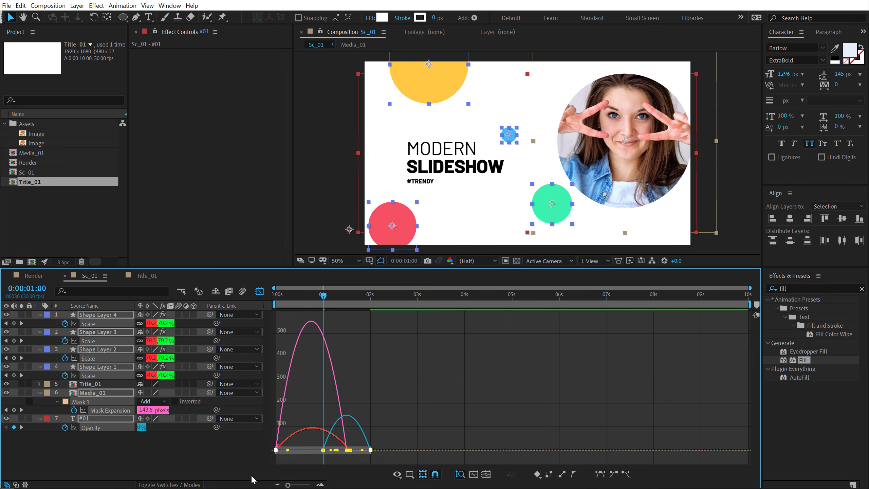
scroll(336, 461, "up", 2)
left_click_drag(441, 485, 401, 485)
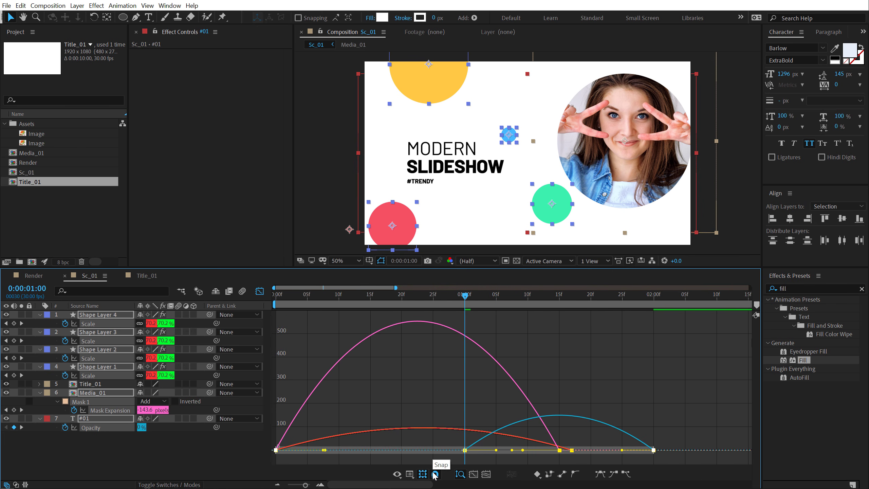
Step: Lengthen the incoming ease of the ending keyframes in the speed graph, return to the layer bars, and preview the animation from the start
left_click(436, 475)
left_click_drag(622, 451, 461, 446)
left_click_drag(286, 292, 254, 297)
left_click(259, 291)
key("space")
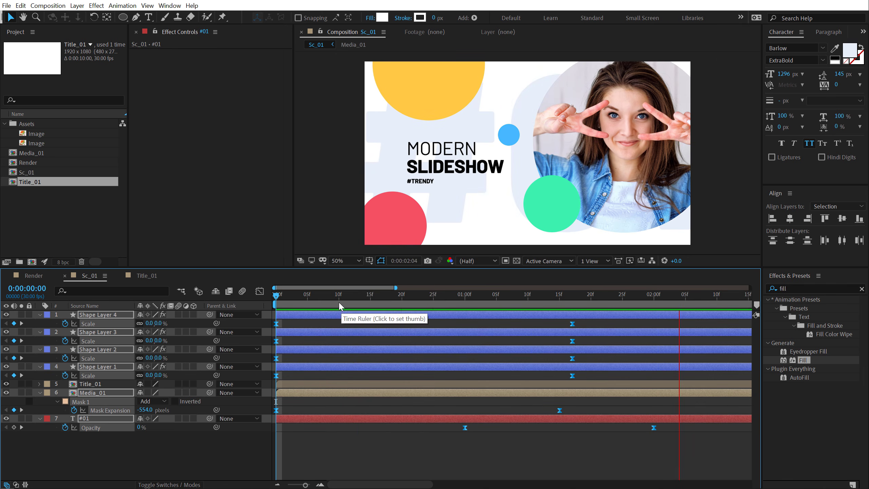
key("space")
scroll(343, 381, "down", 4)
left_click(329, 440)
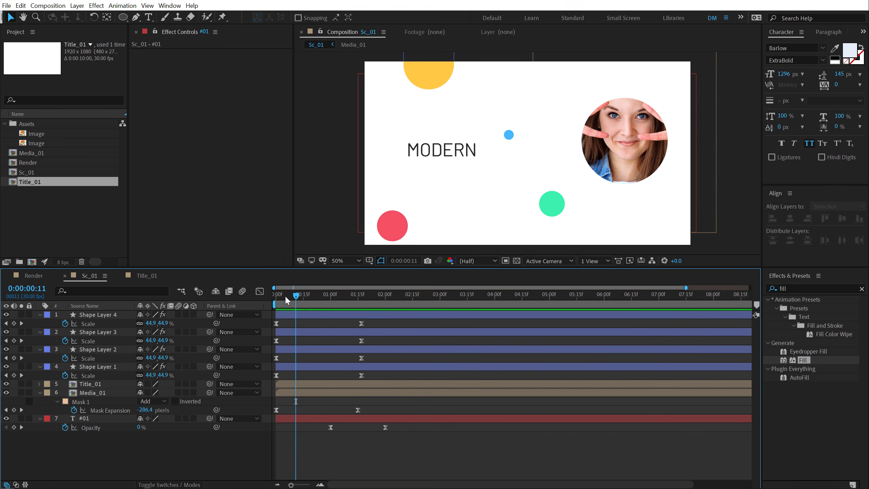
left_click_drag(285, 295, 223, 296)
key("space")
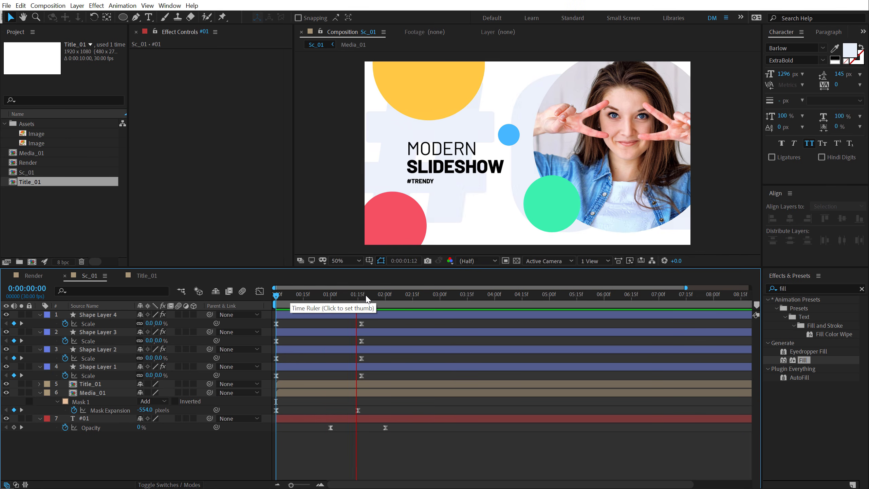
Step: Set the current time to 0:00:03:28 and collapse the keyframed properties of all layers
left_click(491, 296)
key("ctrl+a")
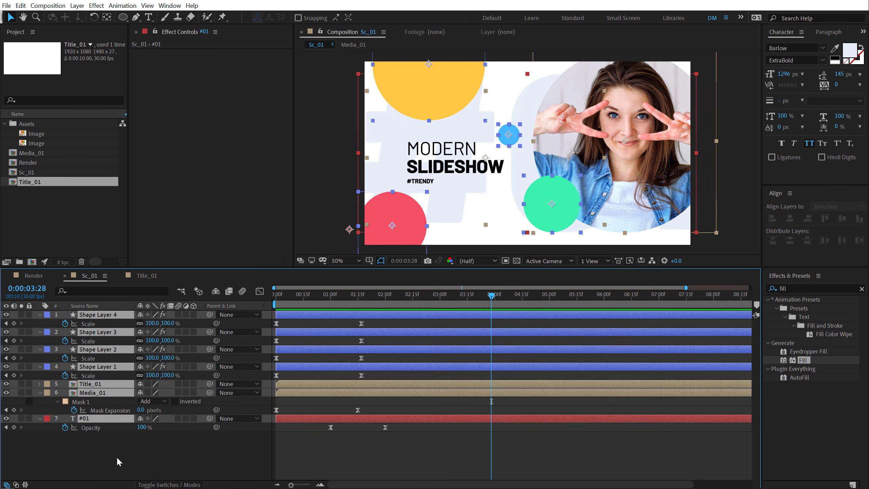
key("u")
Step: Add a two-node camera with the 35mm preset, and turn on 3D for the shape, title, media and #01 layers
right_click(147, 405)
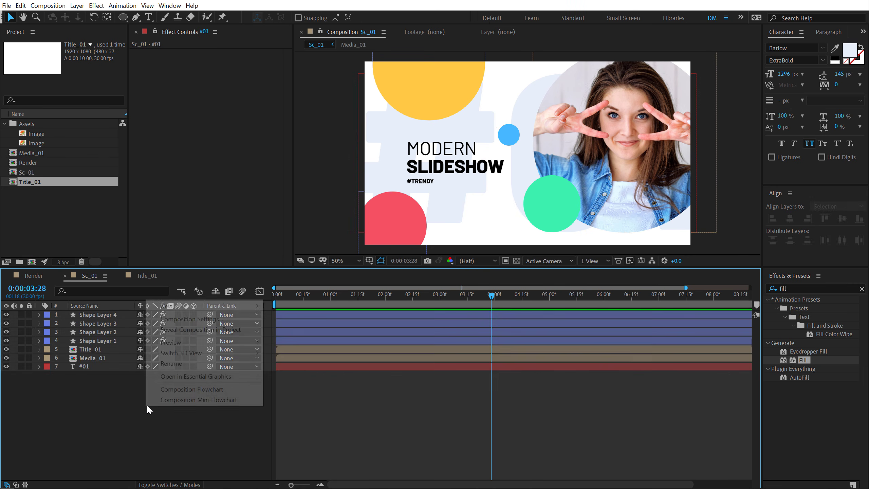
mouse_move(255, 307)
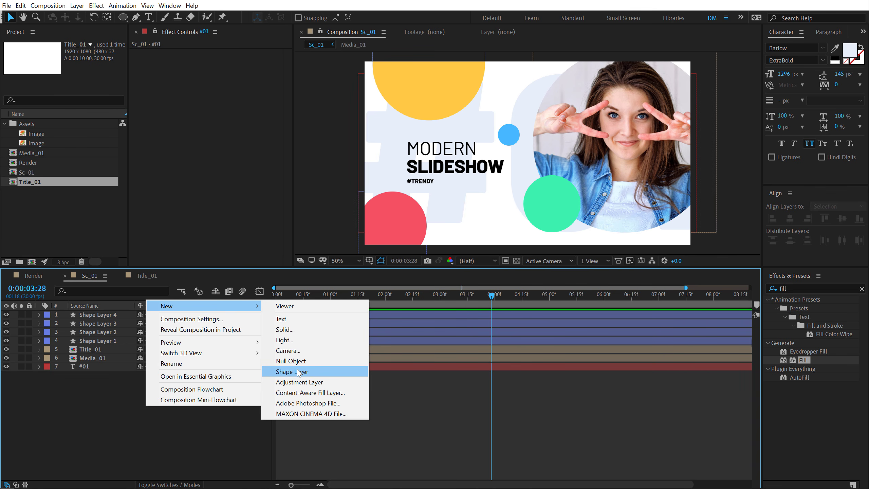
left_click(289, 351)
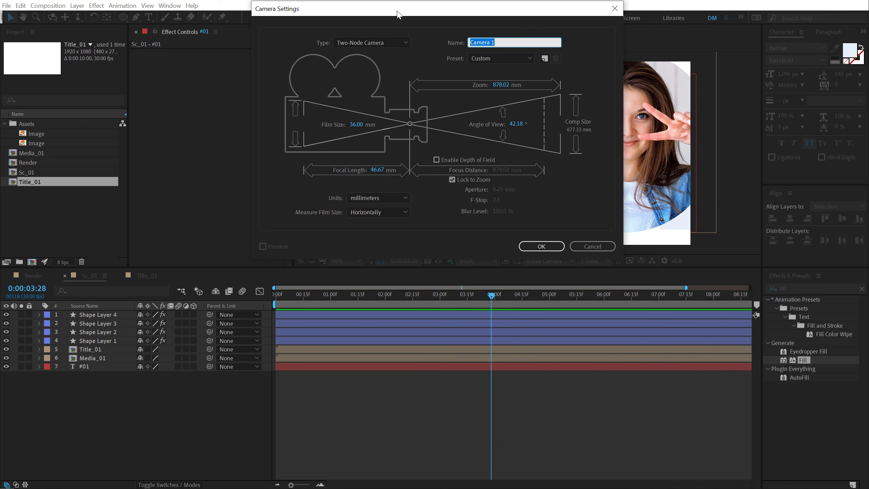
left_click_drag(397, 14, 303, 73)
left_click(406, 120)
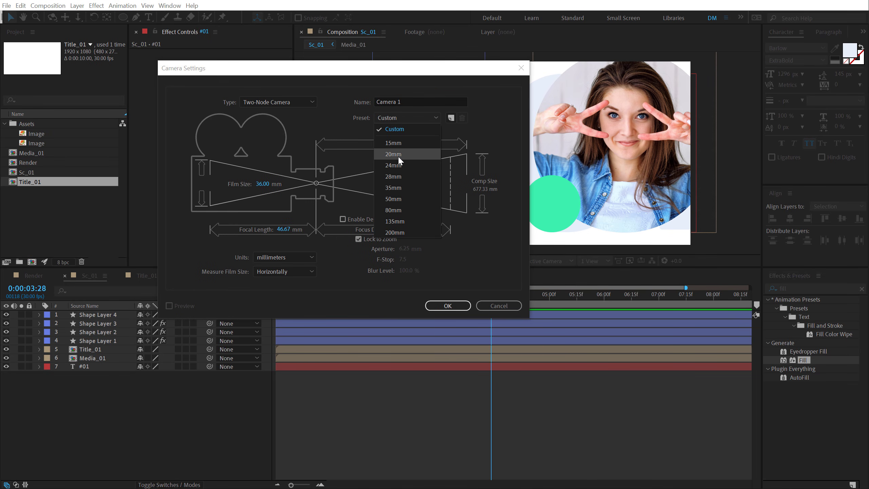
left_click(397, 187)
left_click(447, 306)
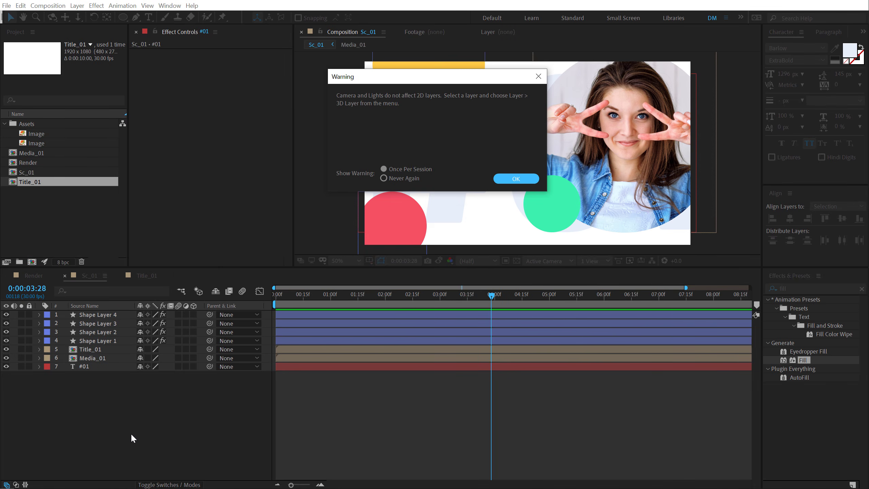
left_click(514, 180)
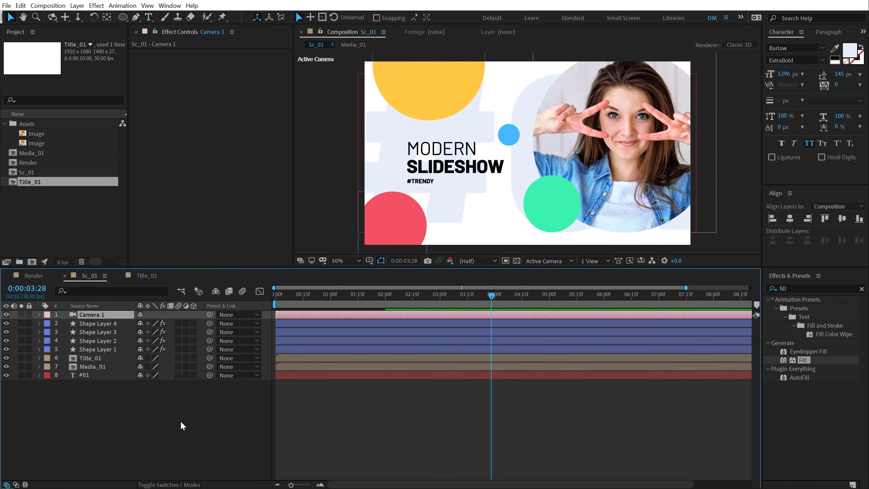
left_click_drag(104, 362, 121, 322)
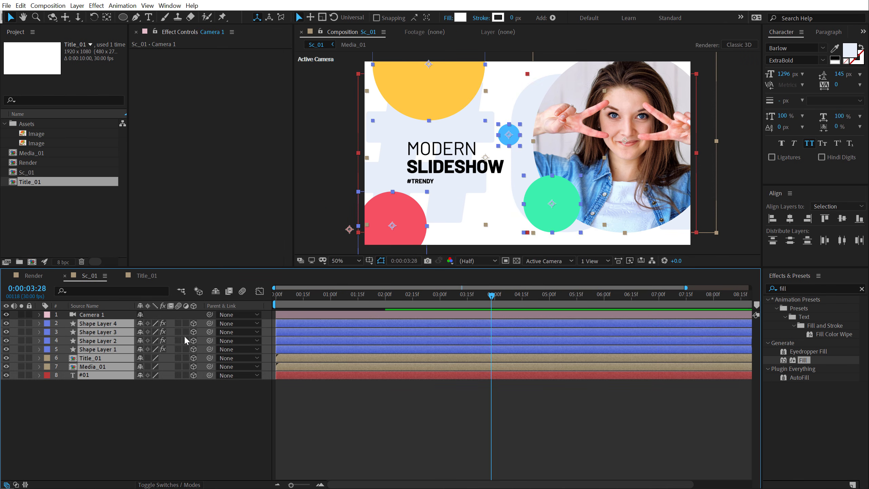
left_click(90, 425)
Step: Add a null object and rename it Cam Control
right_click(89, 425)
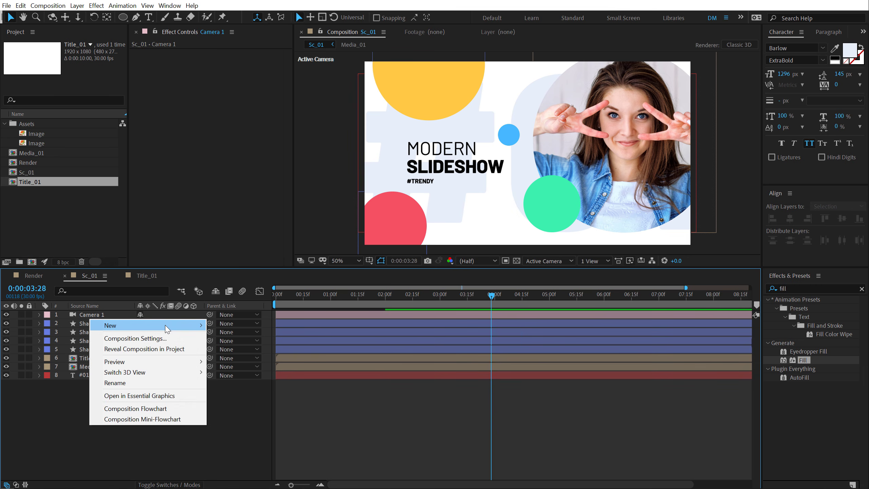
mouse_move(165, 325)
left_click(265, 379)
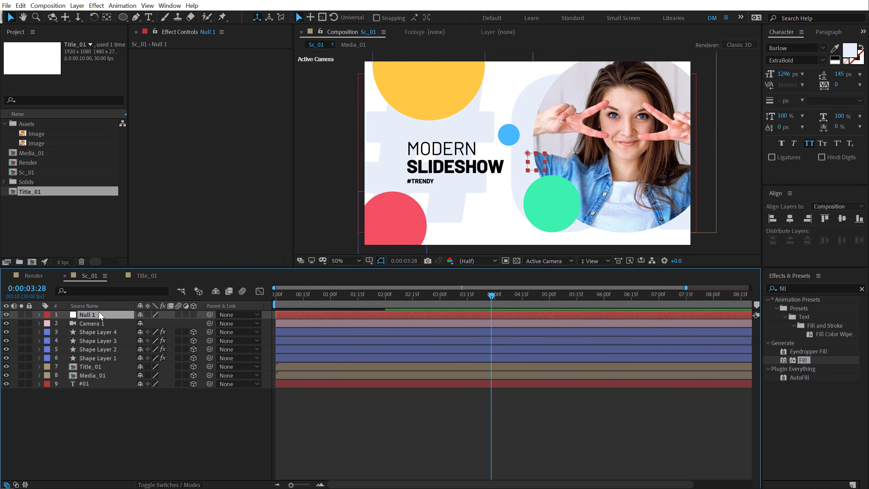
key("Return")
type("Cam Control")
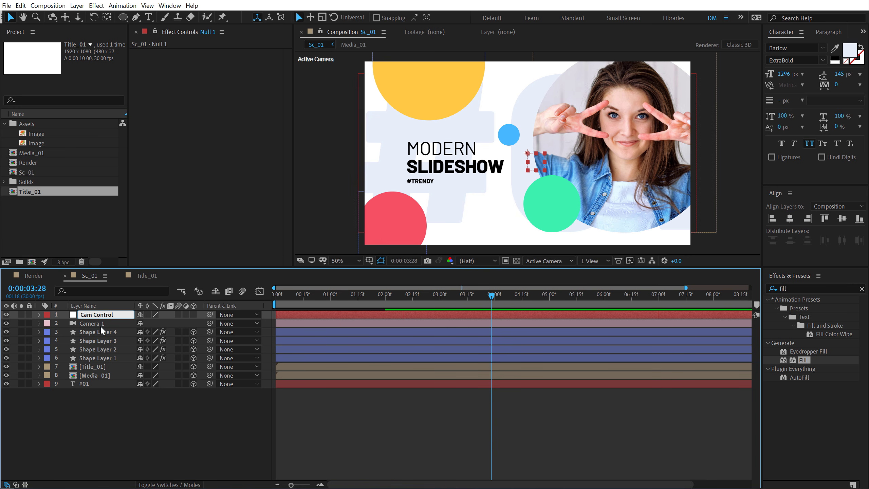
left_click(98, 409)
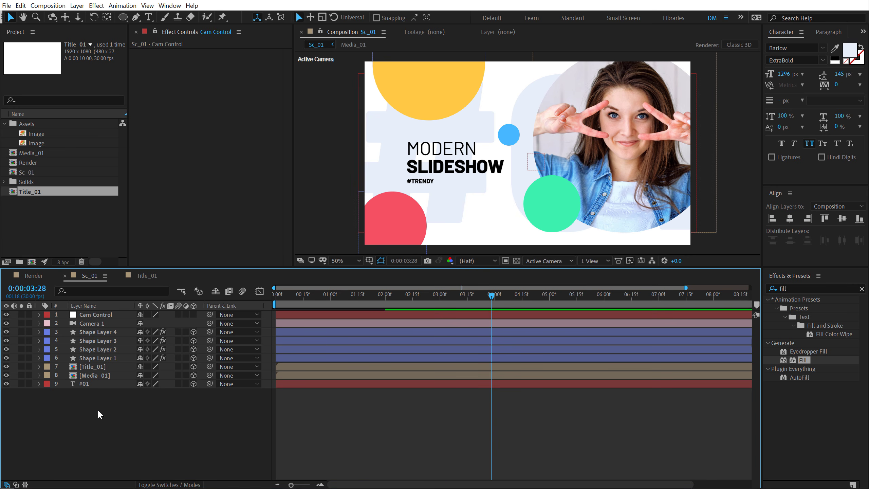
Step: Center the Cam Control null horizontally and vertically in the composition
left_click(99, 312)
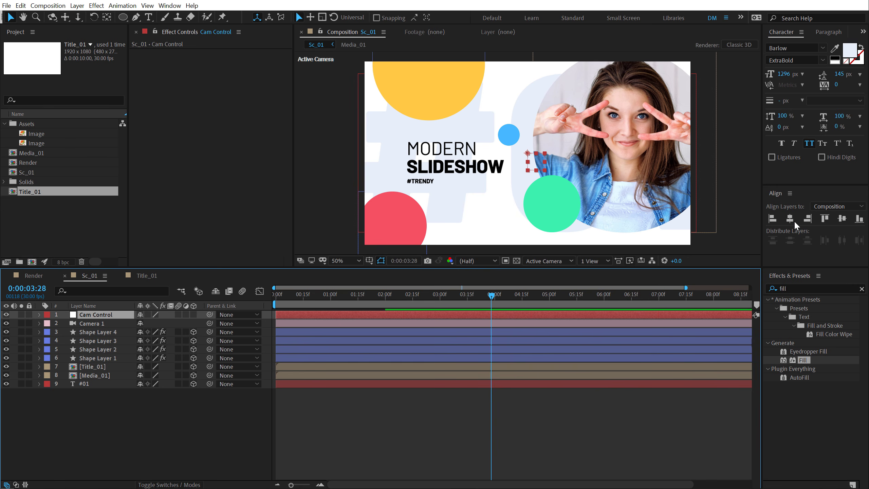
left_click(790, 218)
left_click(842, 218)
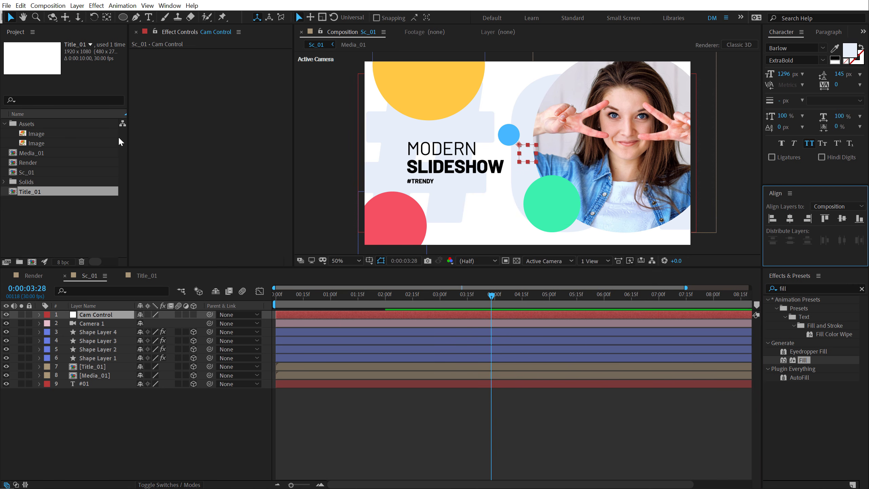
Step: Center the anchor point of the Cam Control null within its layer
left_click(107, 17)
key("ctrl+alt+Home")
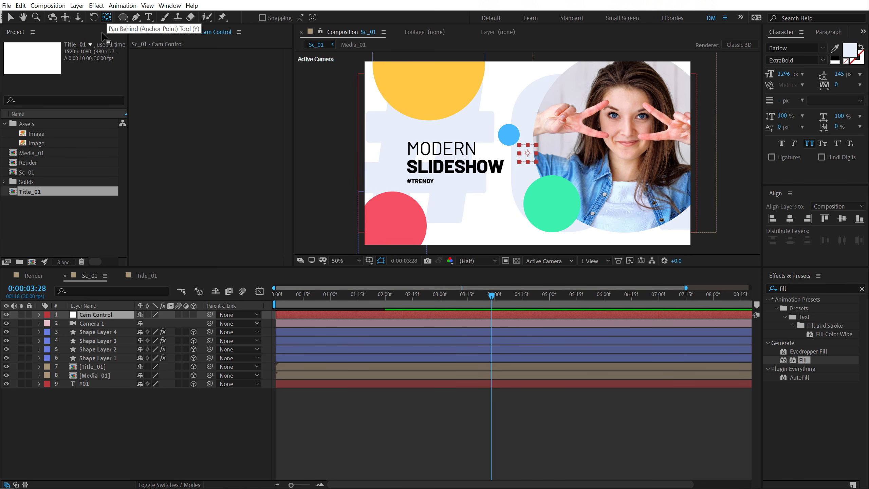
left_click(13, 17)
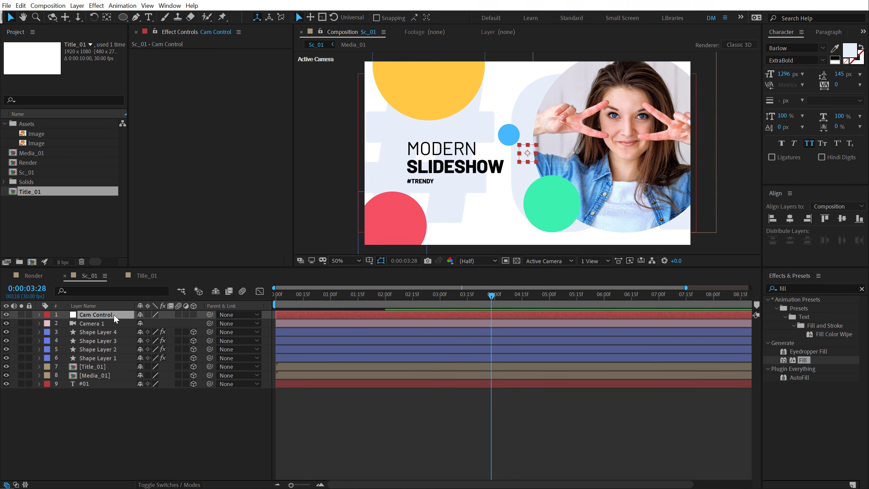
Step: Make the Cam Control null a 3D layer and parent Camera 1 to it
left_click(98, 316)
left_click(194, 315)
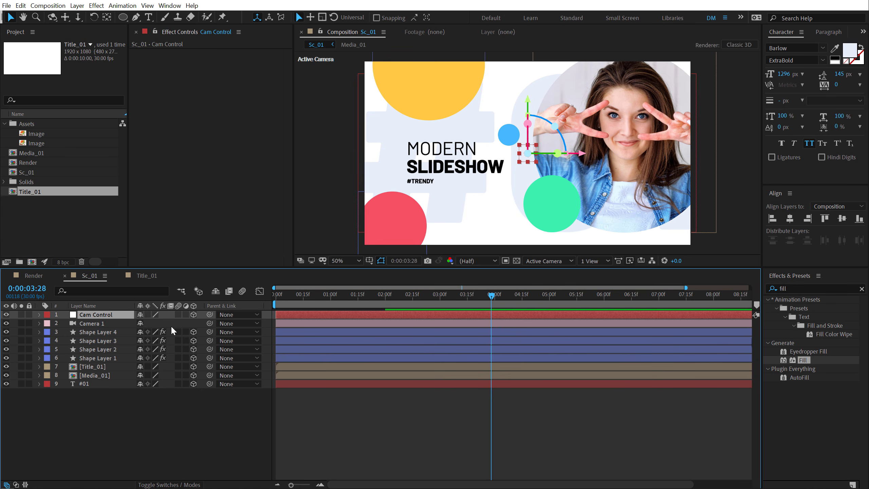
left_click_drag(209, 323, 95, 316)
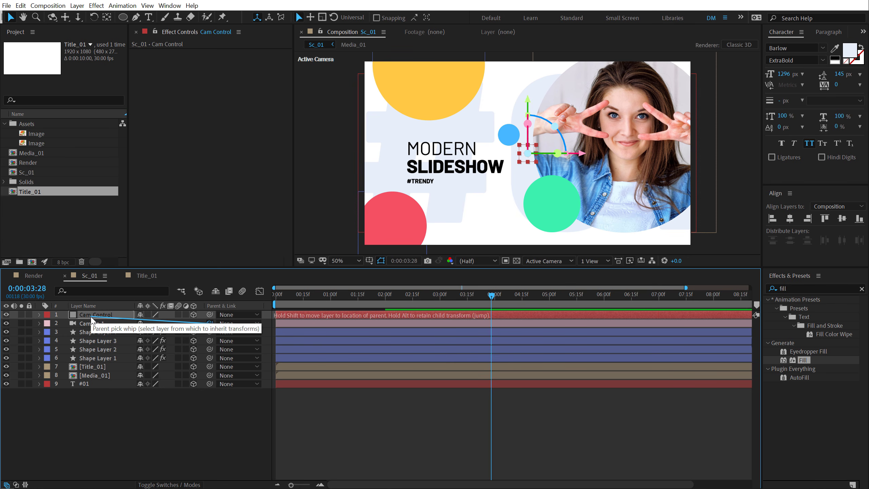
Step: Check the timeline's available columns for the Parent & Link option
right_click(267, 307)
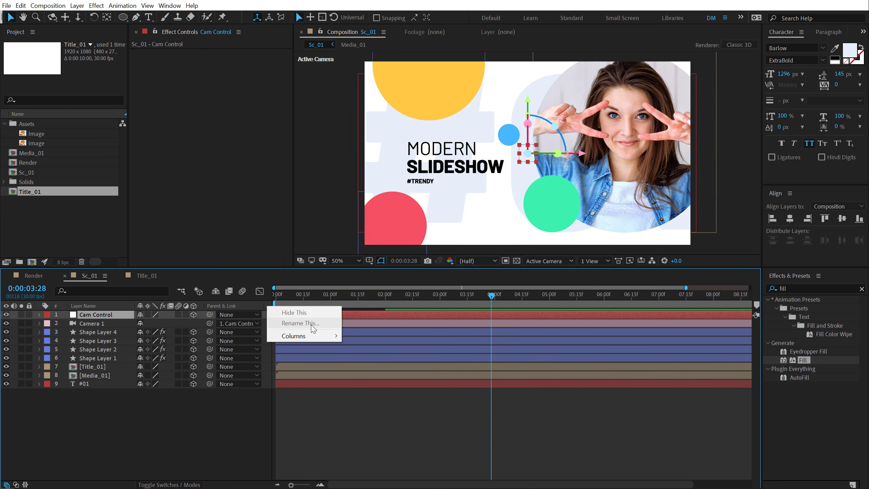
mouse_move(317, 334)
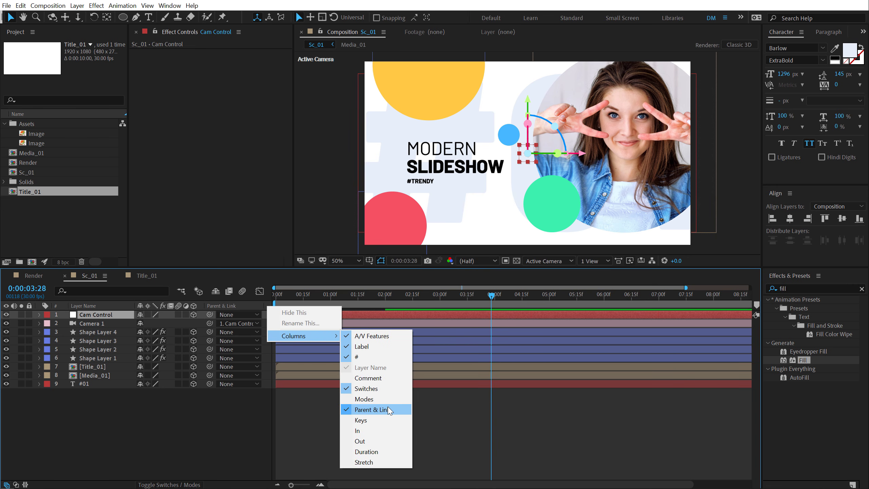
left_click(160, 433)
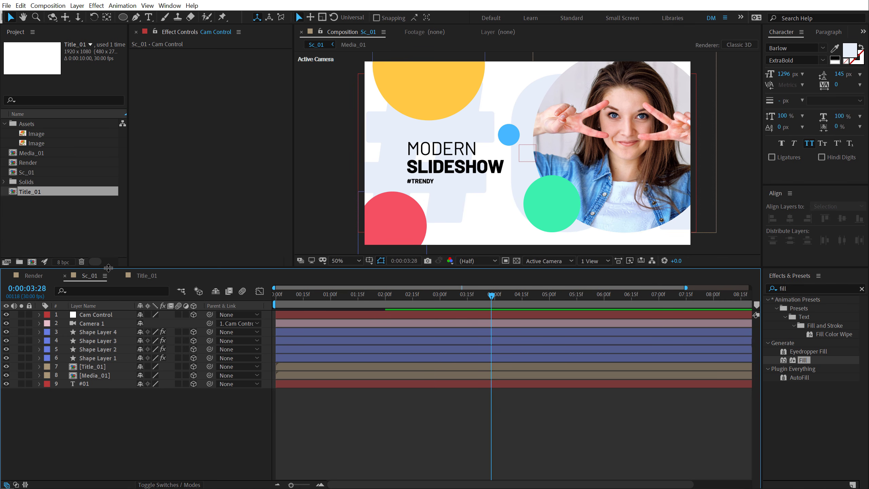
Step: Turn on Depth of Field for Camera 1 and set Aperture to 200 pixels and Blur Level to 300%
left_click_drag(108, 268, 108, 300)
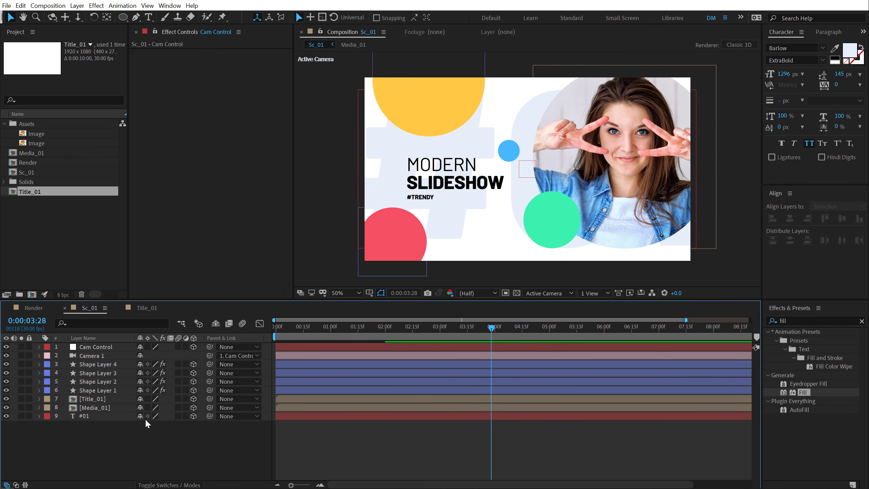
left_click(79, 355)
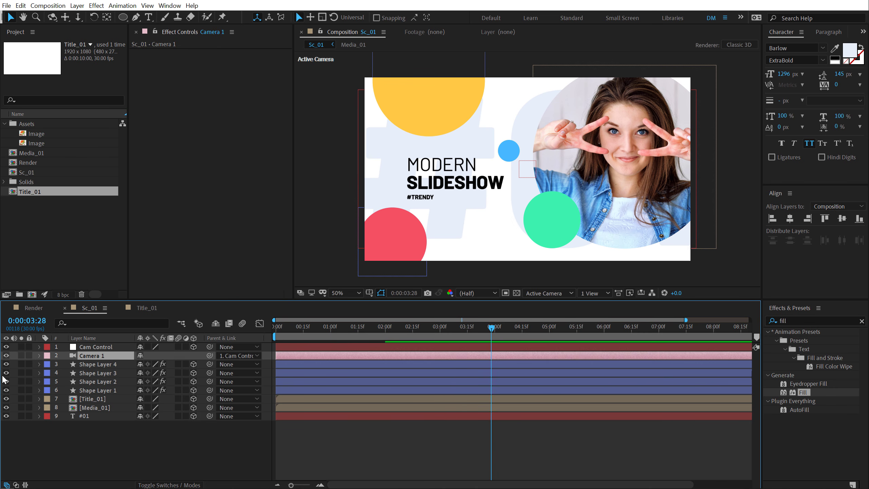
left_click(39, 356)
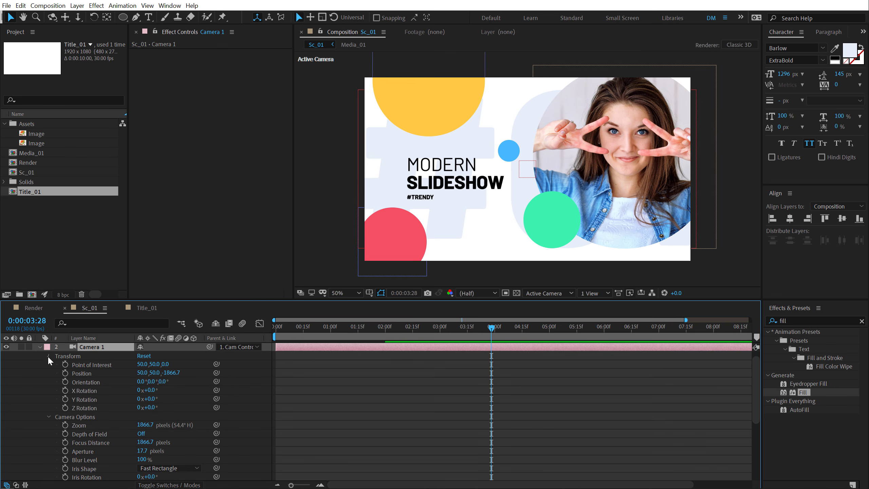
left_click(48, 357)
left_click(141, 381)
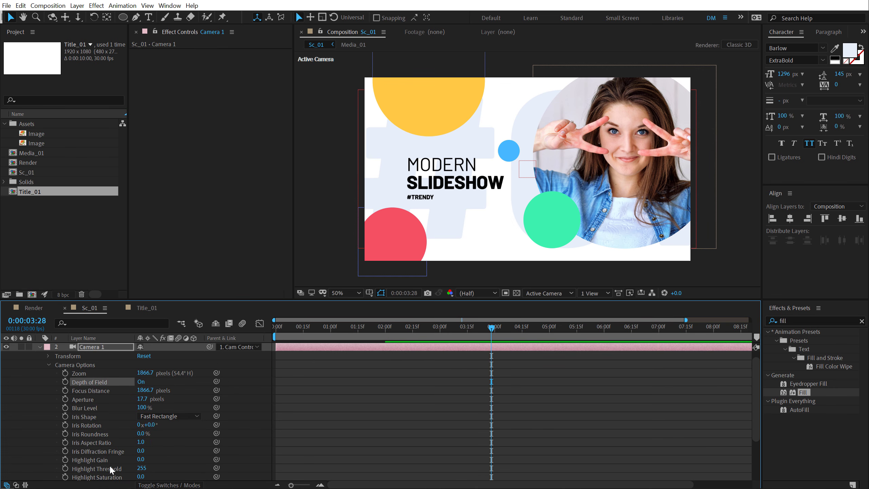
left_click(142, 399)
type("200")
left_click(144, 407)
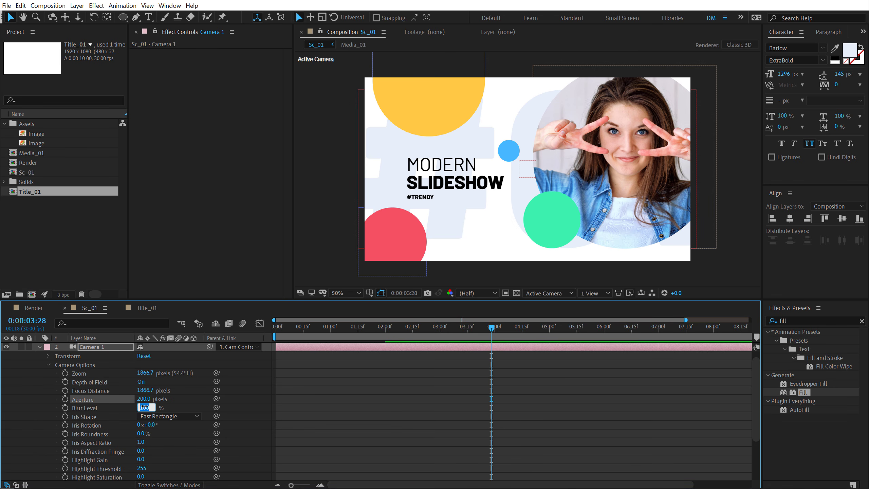
left_click(246, 394)
scroll(41, 398, "up", 1)
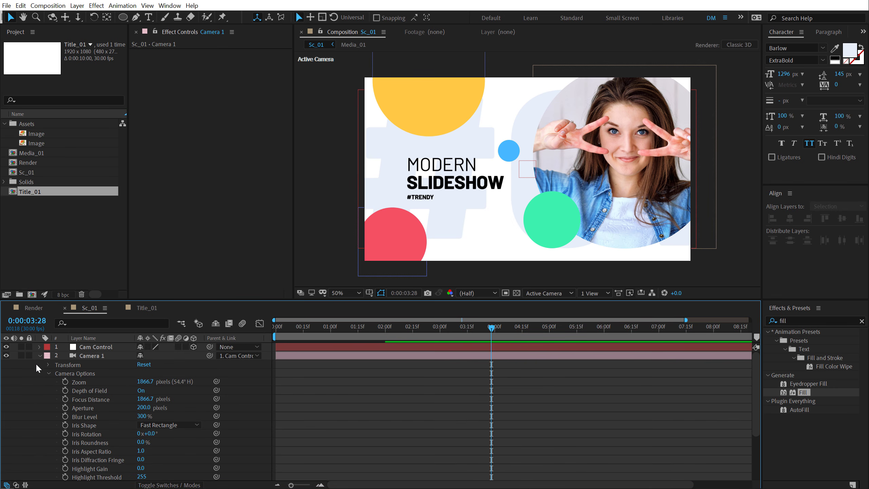
left_click(40, 356)
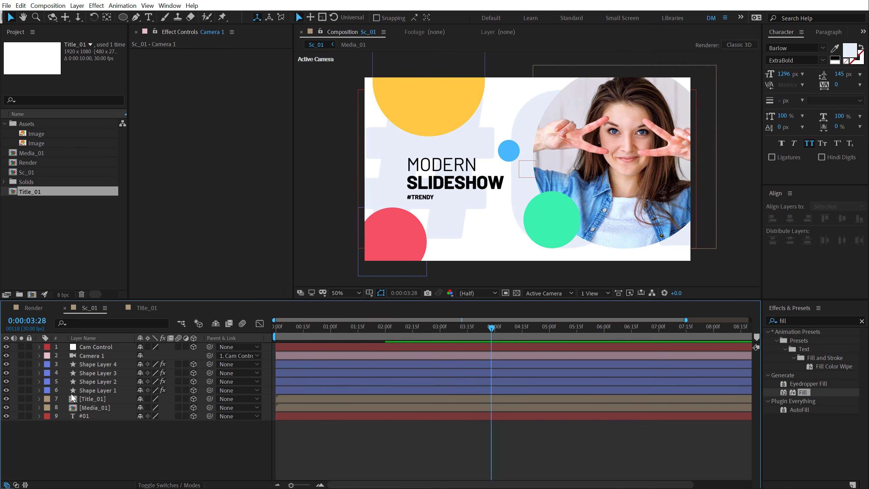
Step: Center the anchor point of the #01 text layer and push the layer back to a Z position of 441
left_click(95, 417)
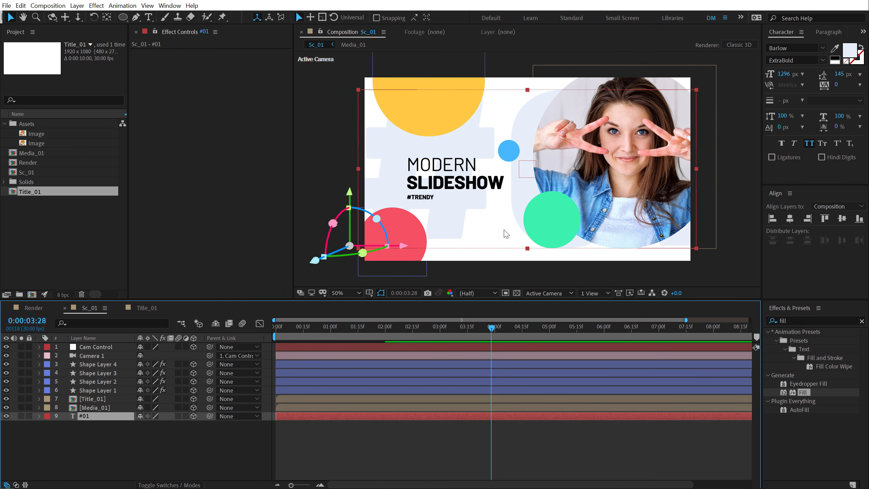
left_click(107, 17)
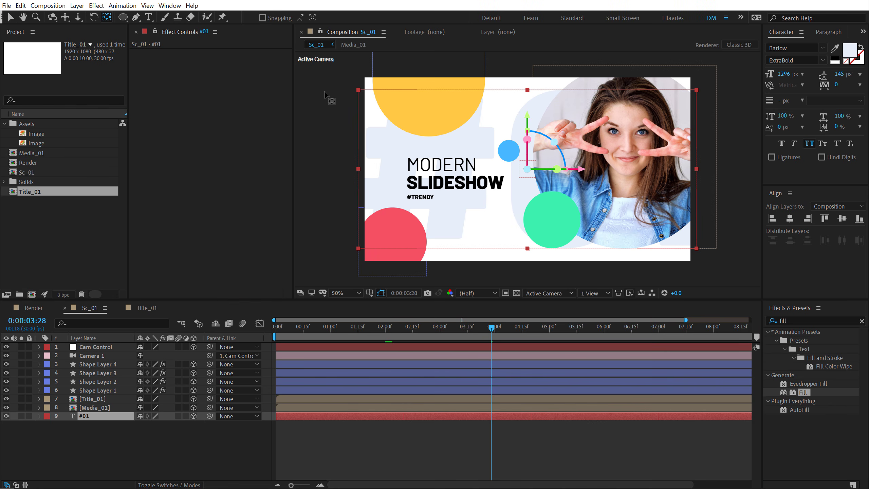
key("p")
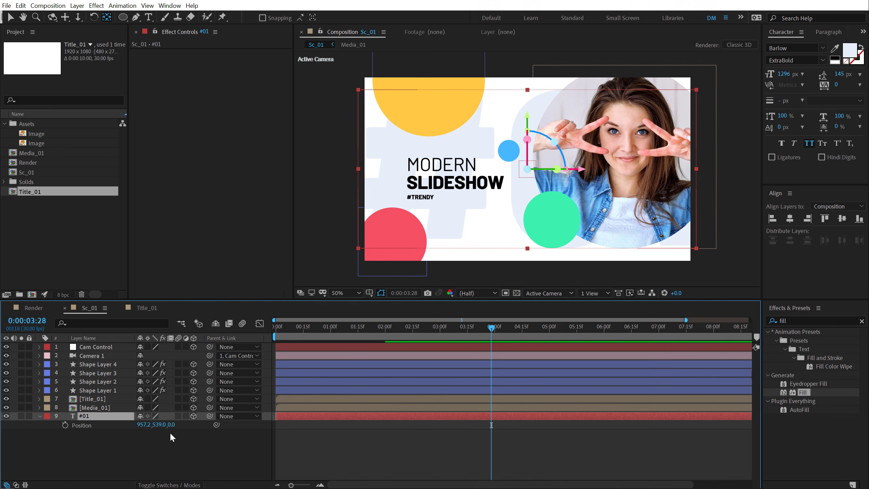
left_click_drag(170, 427, 379, 422)
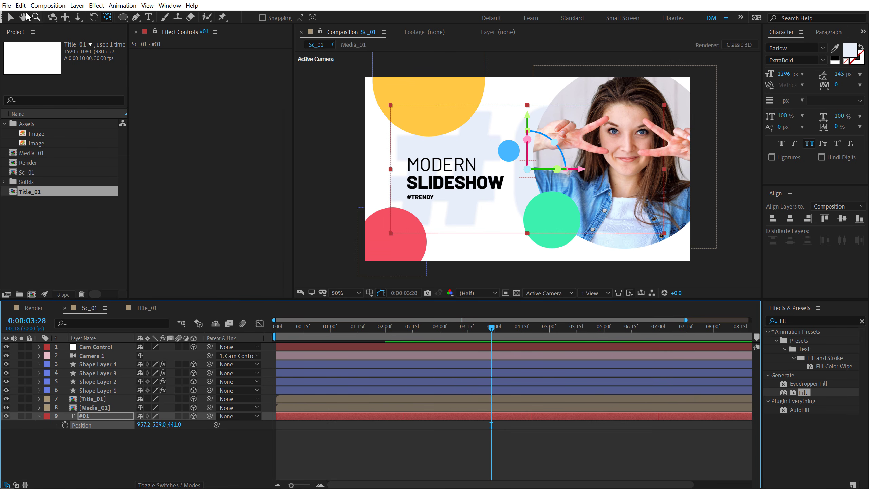
left_click(12, 18)
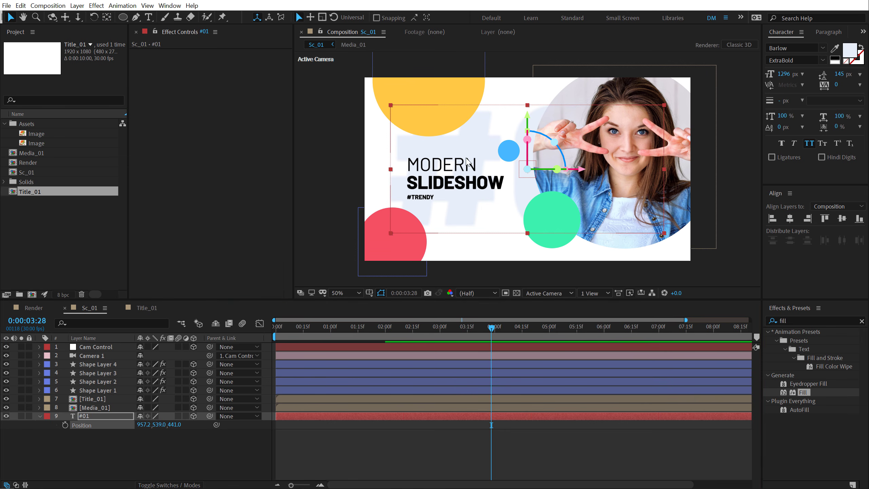
Step: Scale the #01 background text up to 140%
left_click(99, 417)
key("s")
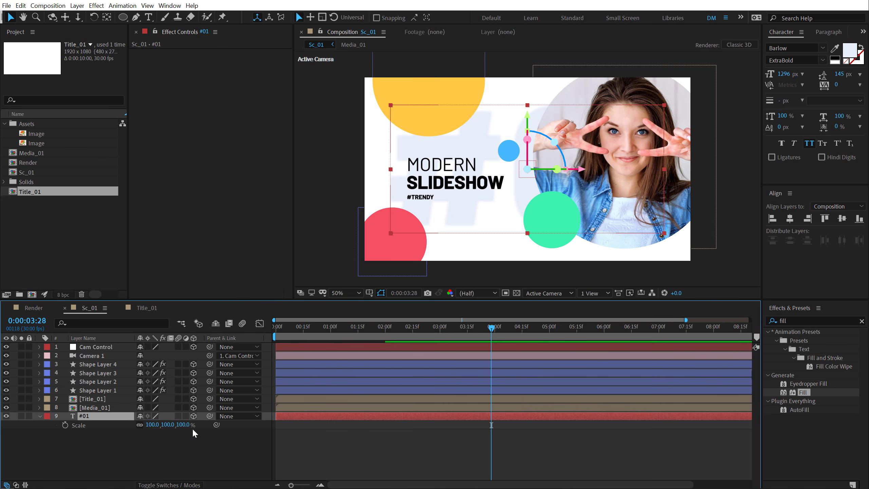
left_click_drag(183, 424, 200, 421)
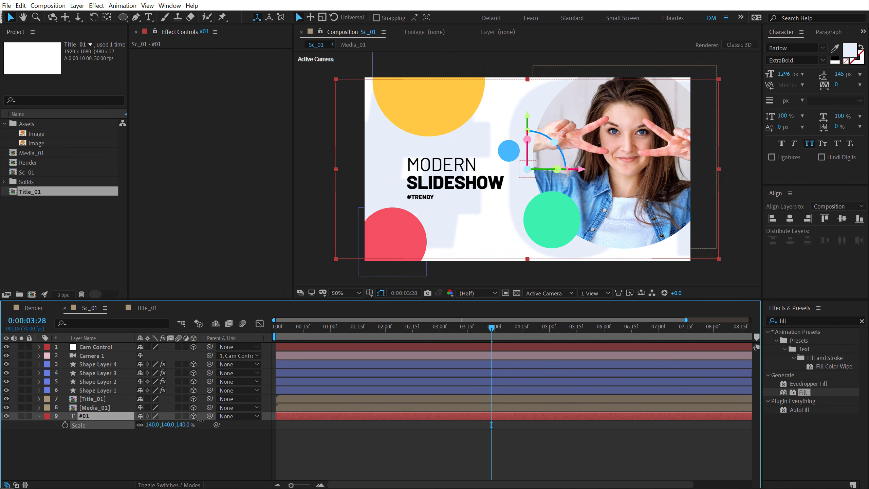
left_click(132, 438)
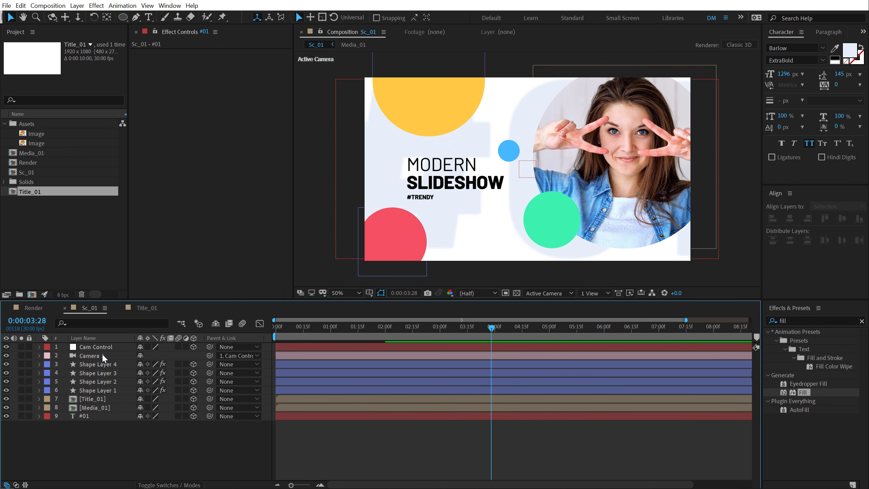
Step: Bring the green circle on Shape Layer 1 closer to the camera in Z and reposition it over the photo's lower part
left_click(100, 391)
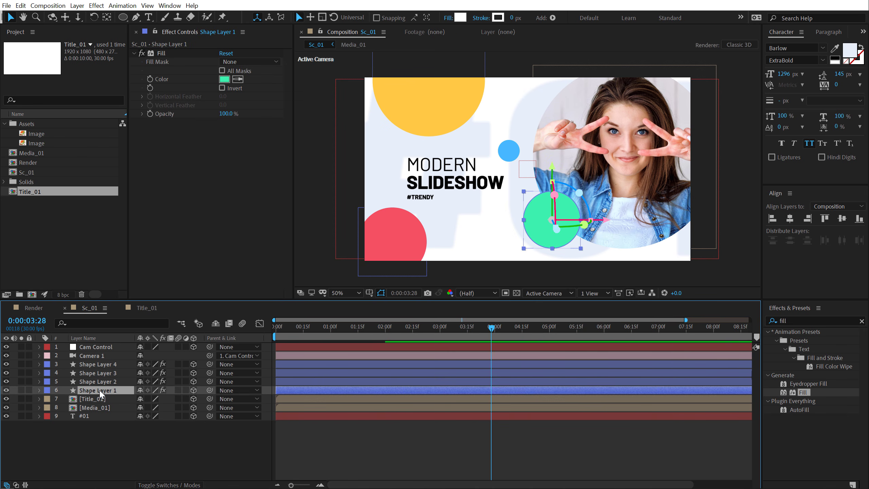
key("p")
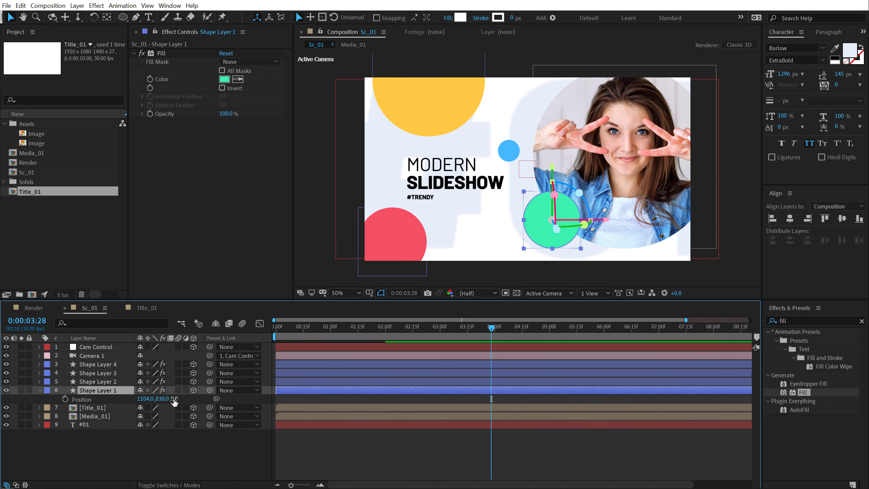
left_click_drag(174, 402, 139, 402)
left_click_drag(553, 267, 537, 191)
Step: Shrink the green circle's ellipse path to 173 × 173 and shift the ellipse to about 86, 423.9
key("s")
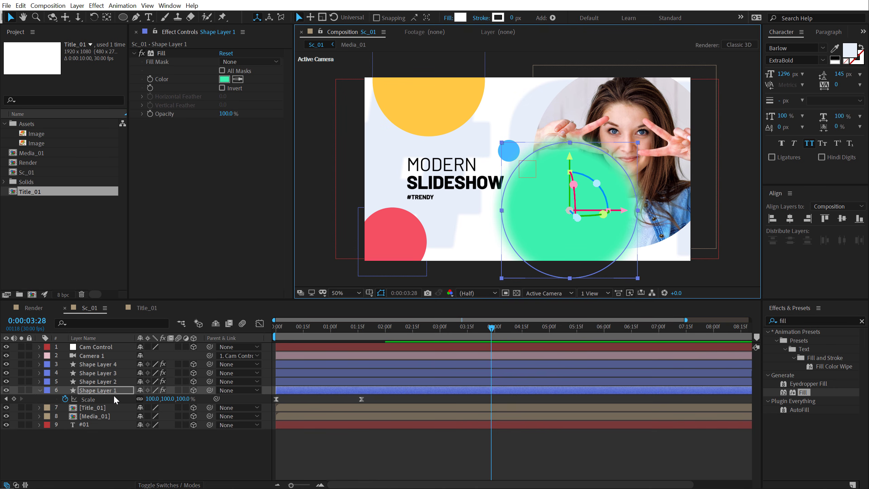
key("u")
key("u")
mouse_move(167, 425)
left_mouse_down()
mouse_move(77, 434)
mouse_move(128, 435)
left_mouse_up()
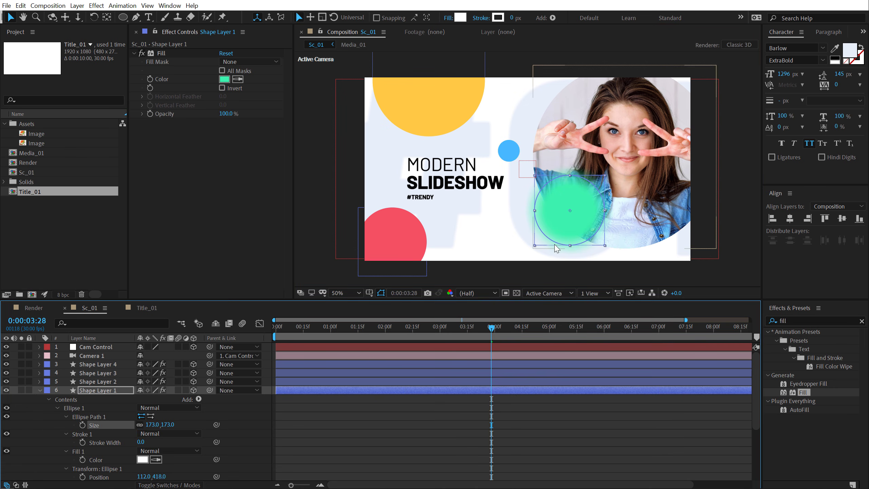
left_click_drag(557, 219, 547, 222)
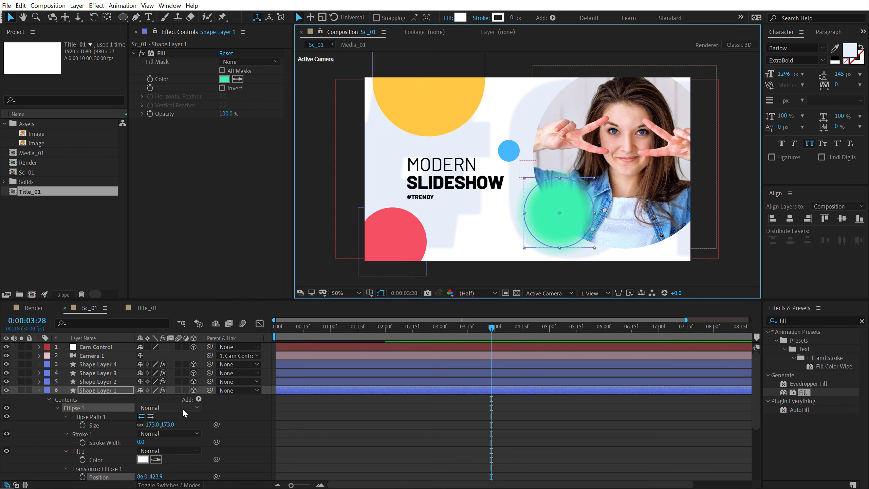
Step: Set the green circle's ellipse path size to 130 × 130 and collapse the layer's properties
left_click(170, 425)
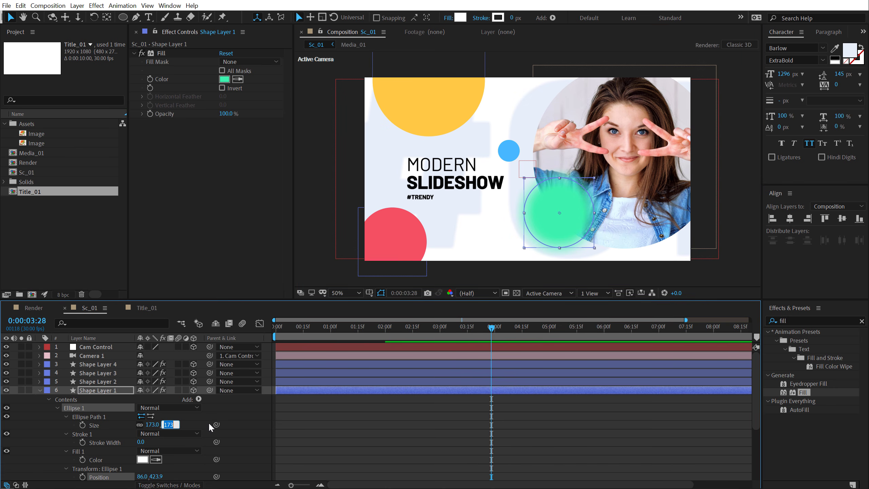
type("1")
key("Return")
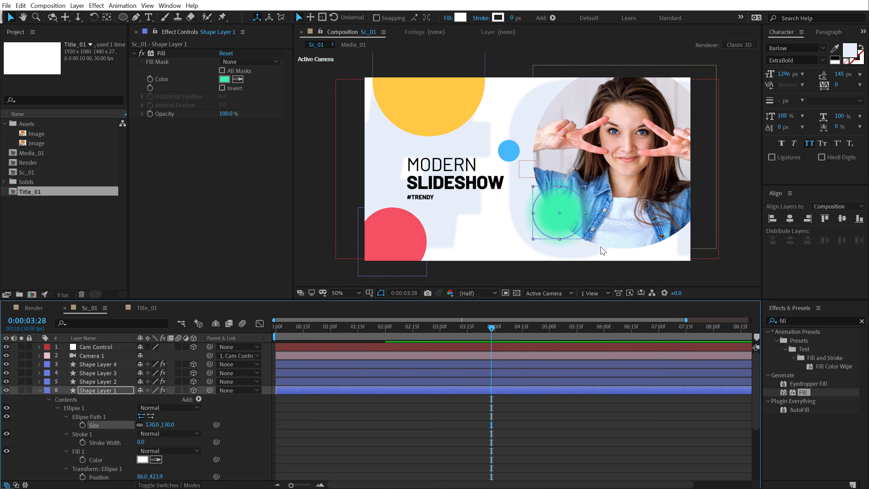
left_click(388, 450)
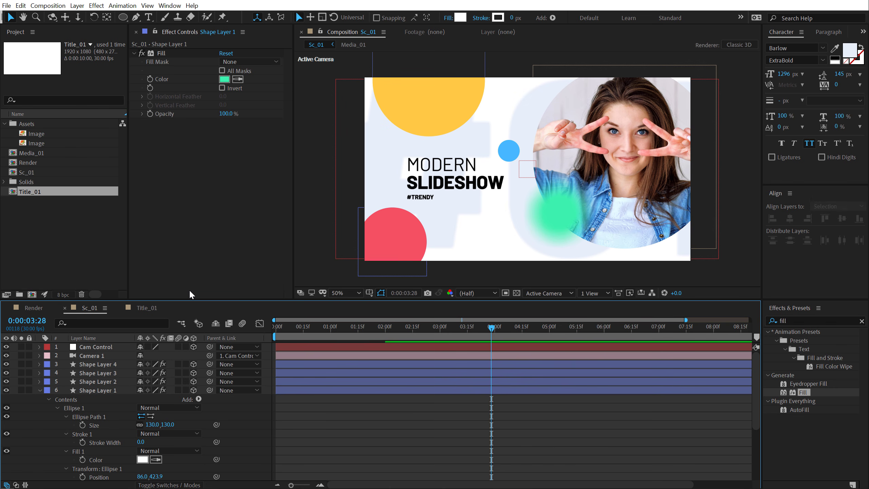
left_click(40, 391)
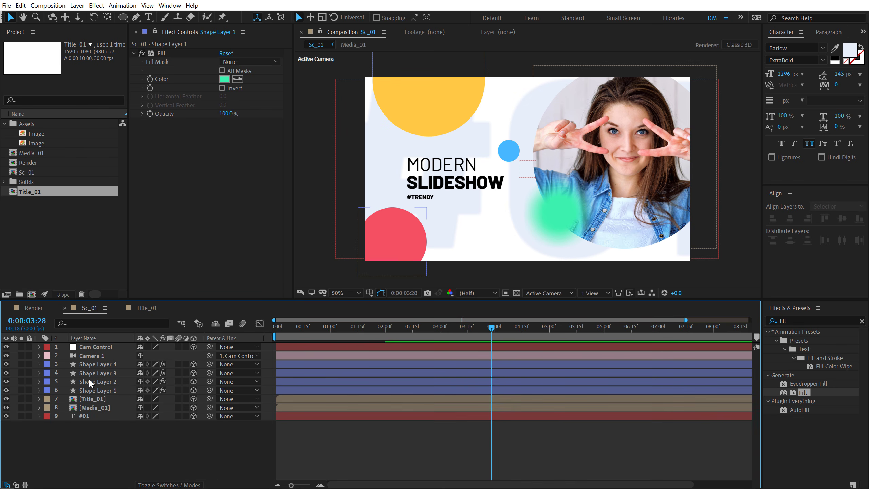
Step: Bring the blue circle on Shape Layer 4 forward to Z -1160 and place it above the title at about 865.8, 499.6
left_click(516, 154)
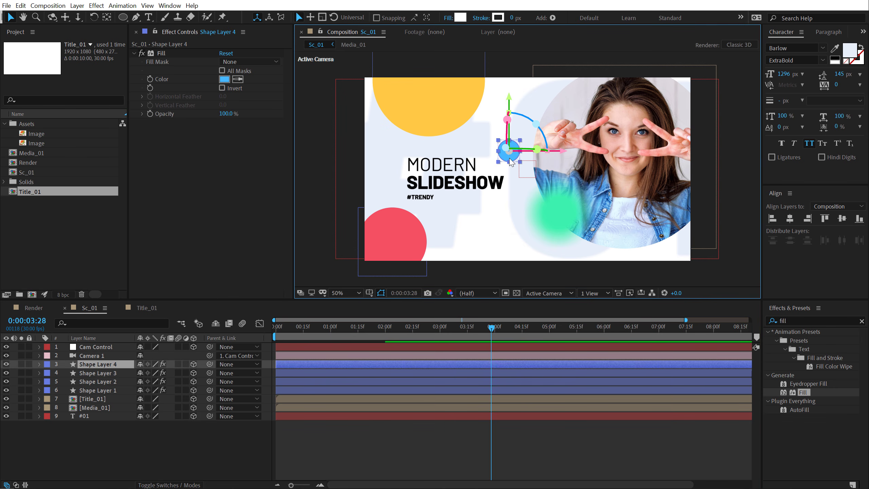
left_click_drag(511, 161, 485, 170)
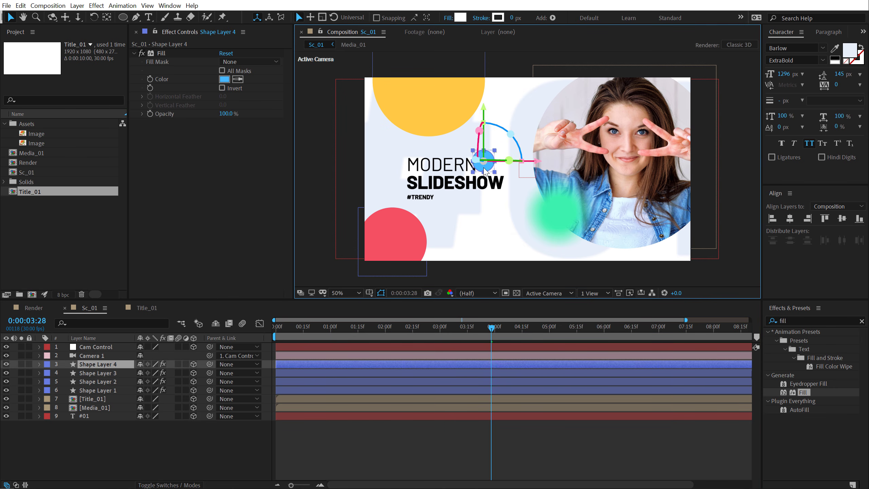
left_click(106, 367)
key("p")
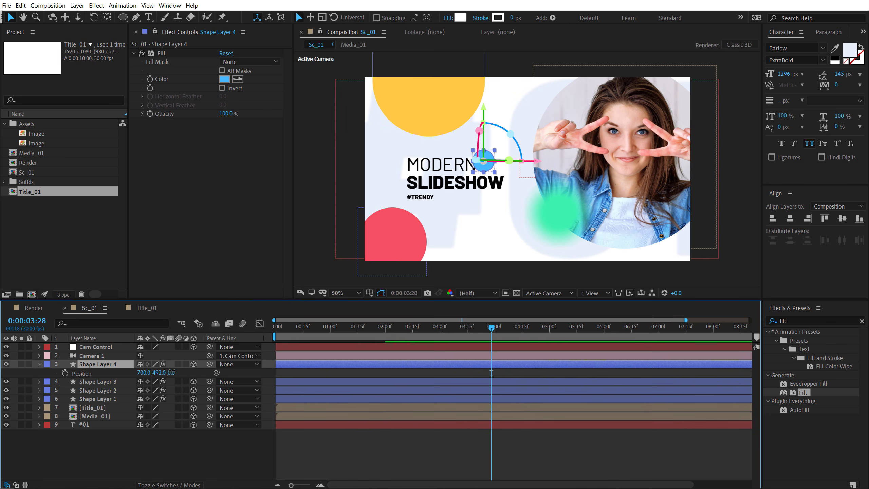
left_click_drag(172, 371, 132, 372)
left_click_drag(411, 156, 487, 164)
left_click(128, 371)
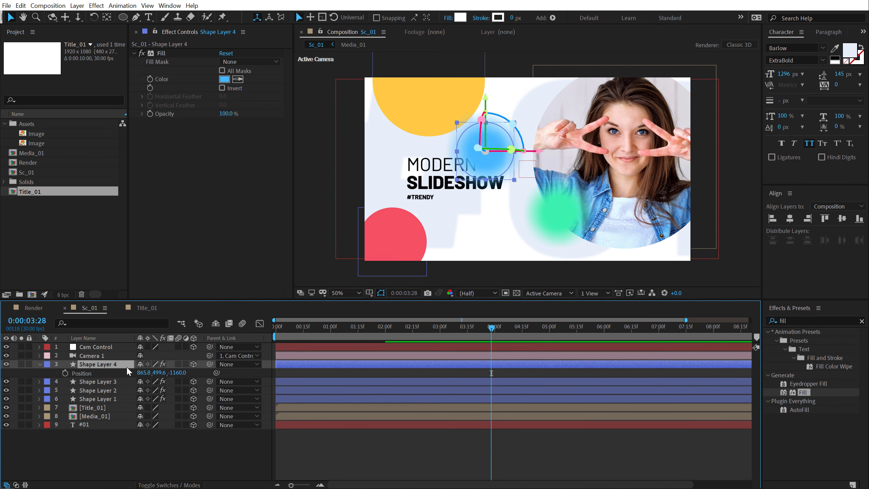
Step: Set the blue circle's ellipse path size to 50 × 50, nudge the circle to about 853.7, 512.4 and collapse its properties
key("u")
key("u")
left_click_drag(171, 399, 139, 406)
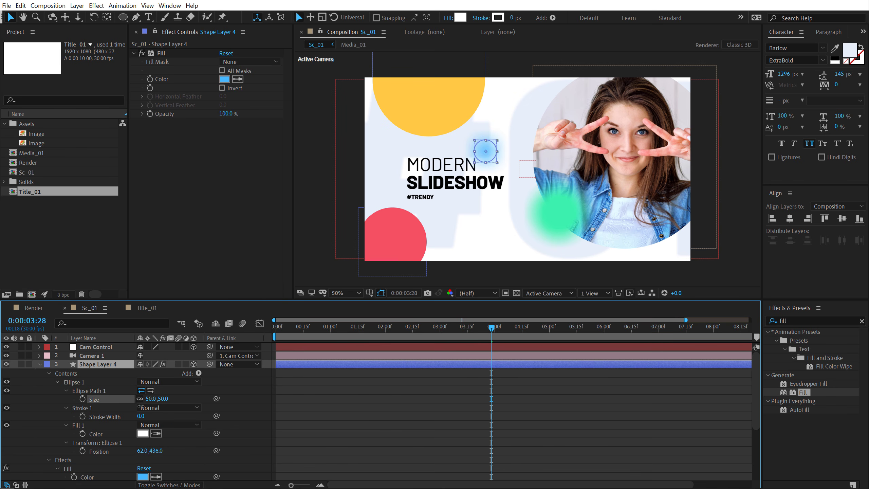
left_click(401, 408)
left_click(483, 155)
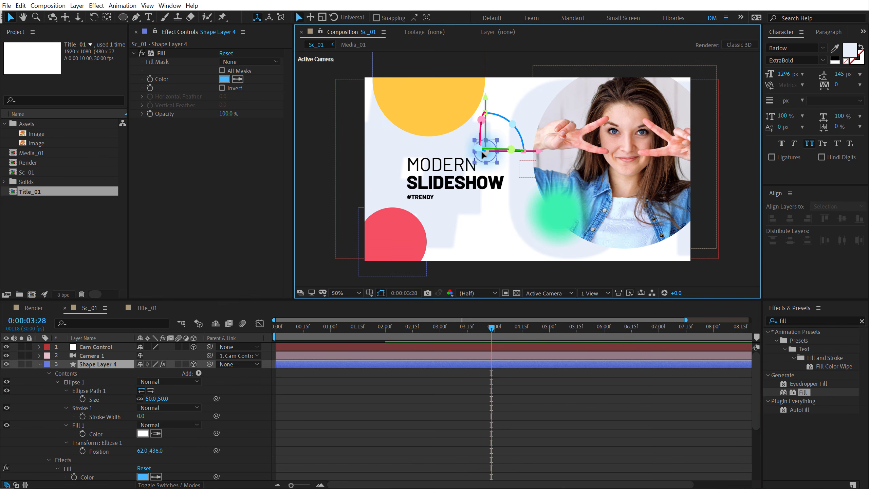
left_click(388, 423)
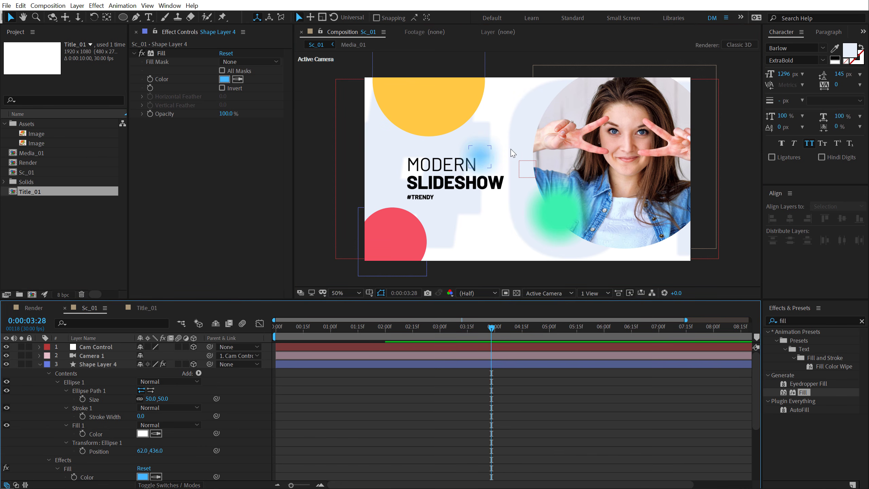
left_click(39, 365)
Step: Push Shape Layer 4's blue circle back to Z -860 and place it beside the word MODERN at about 807.3, 502.7
left_click(88, 365)
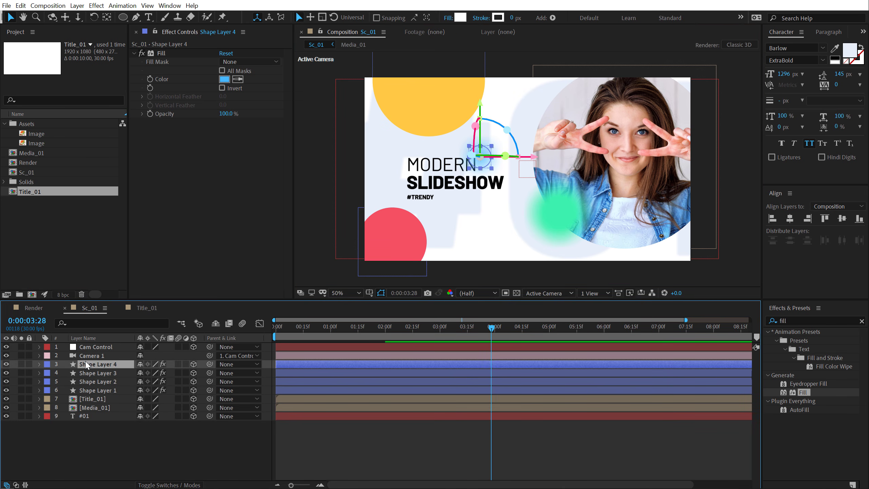
key("p")
left_click_drag(181, 374, 196, 372)
left_click(350, 452)
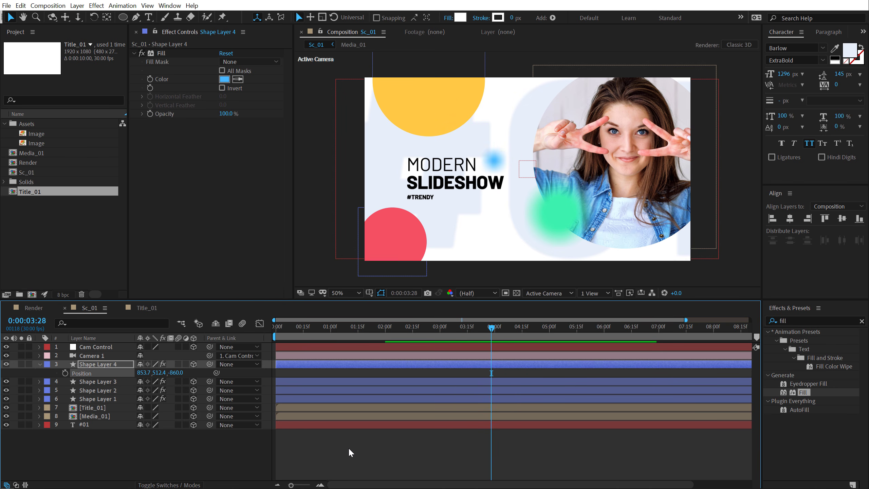
left_click_drag(498, 164, 484, 161)
left_click(374, 429)
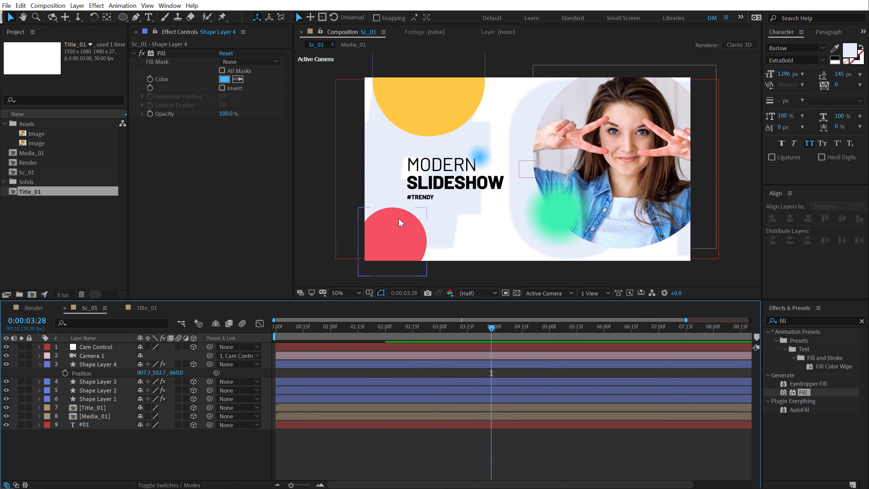
Step: Push the red circle on Shape Layer 2 away from the camera to Z 903
left_click(396, 240)
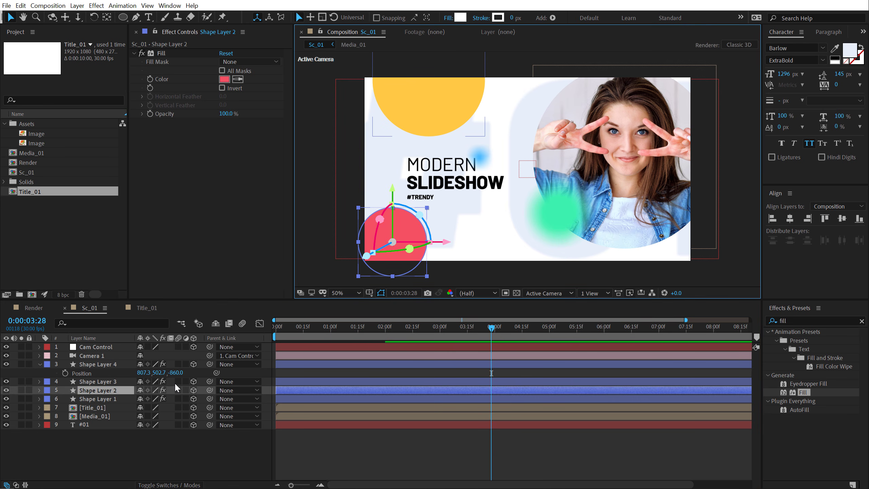
key("p")
left_click_drag(395, 388, 141, 436)
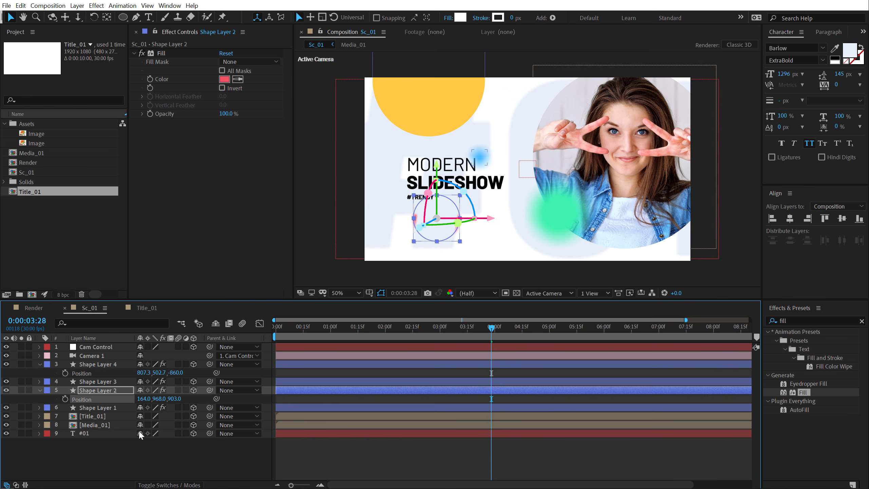
Step: Push the #01 text farther back in Z behind the red circle and scale it up to 189%
left_click(88, 434)
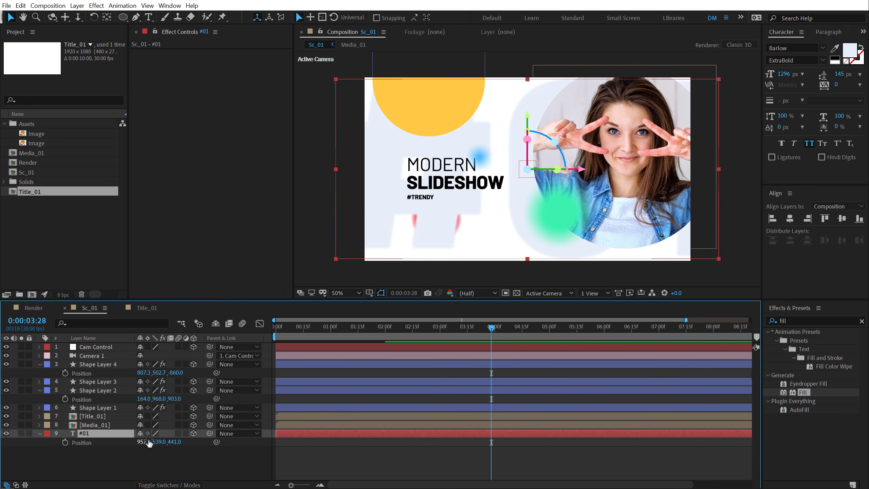
left_click_drag(175, 442, 542, 428)
key("s")
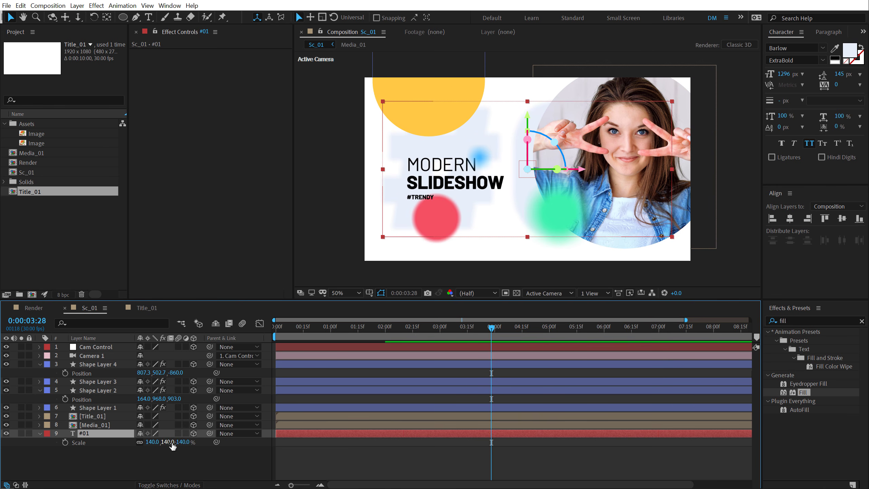
left_click_drag(181, 442, 195, 442)
left_click(91, 469)
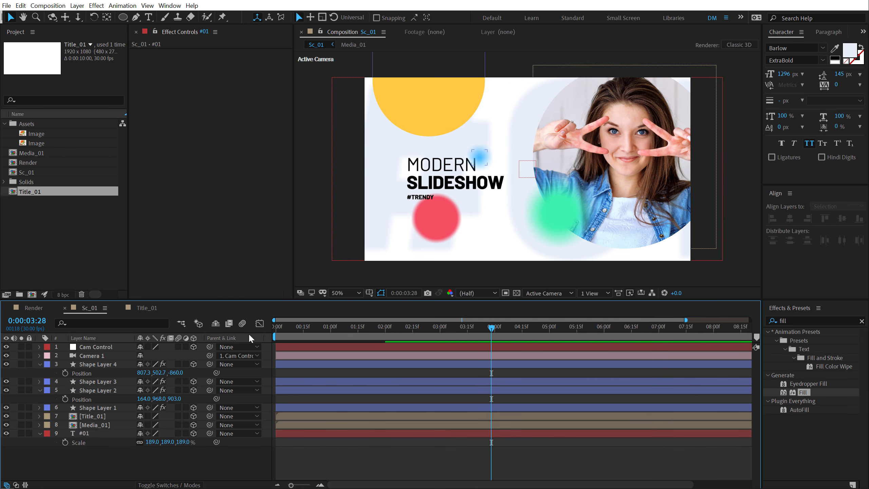
Step: Move the red circle on Shape Layer 2 to the frame's lower-left corner, at about -221.8, 1101.5
left_click(112, 364)
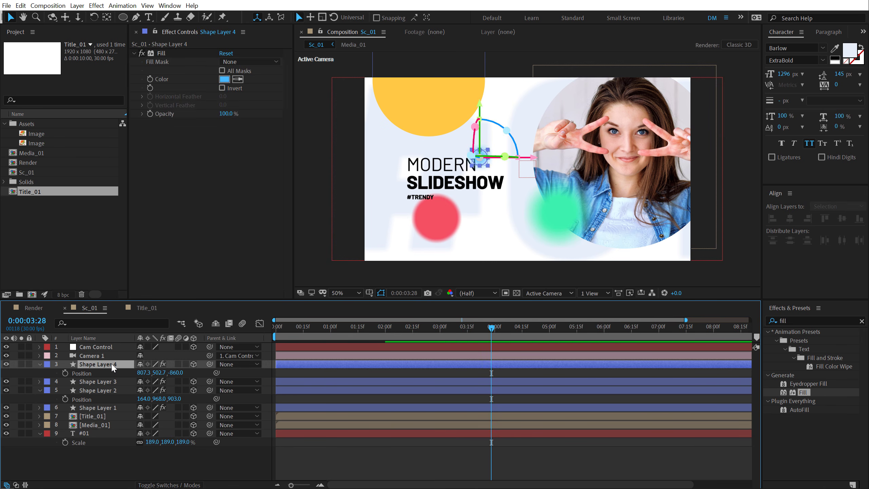
left_click(93, 399)
left_click_drag(444, 235, 403, 248)
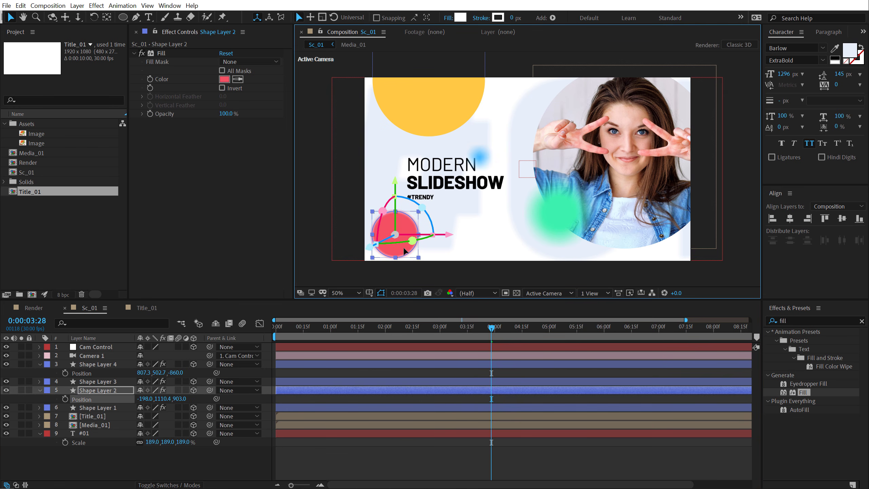
left_click(322, 458)
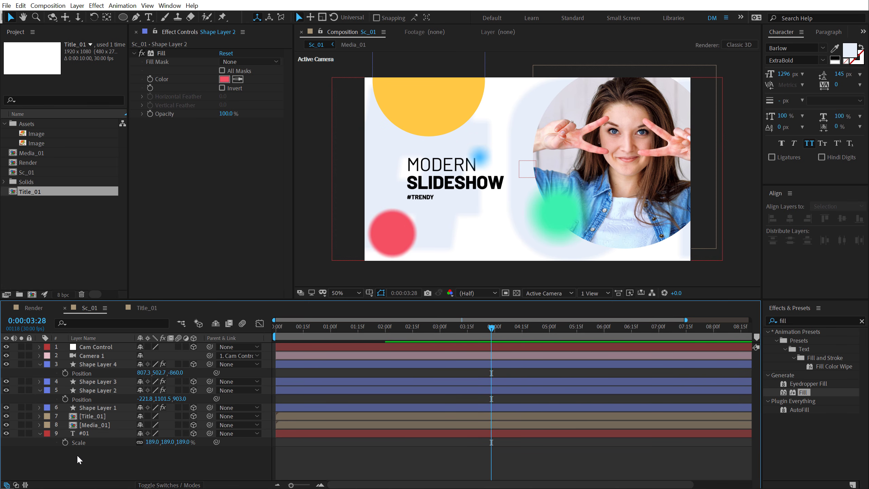
Step: Collapse the open properties of all layers in Sc_01 and clear the selection
key("ctrl+a")
key("u")
key("u")
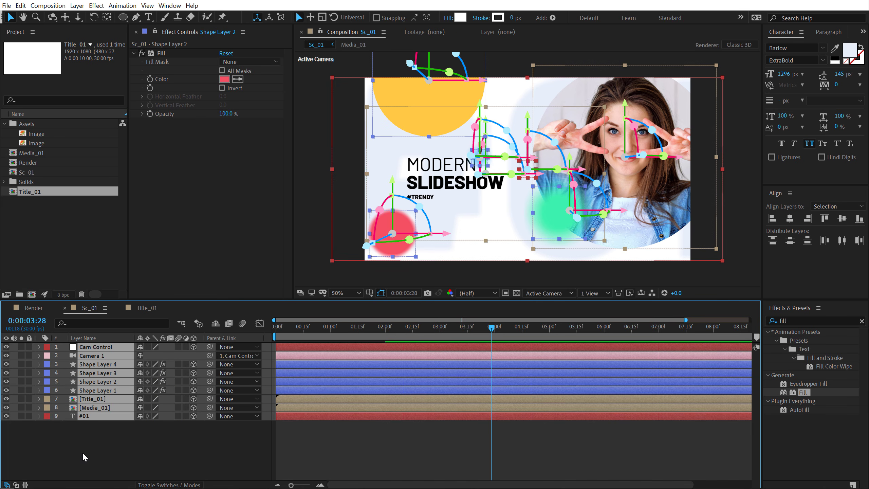
left_click(85, 455)
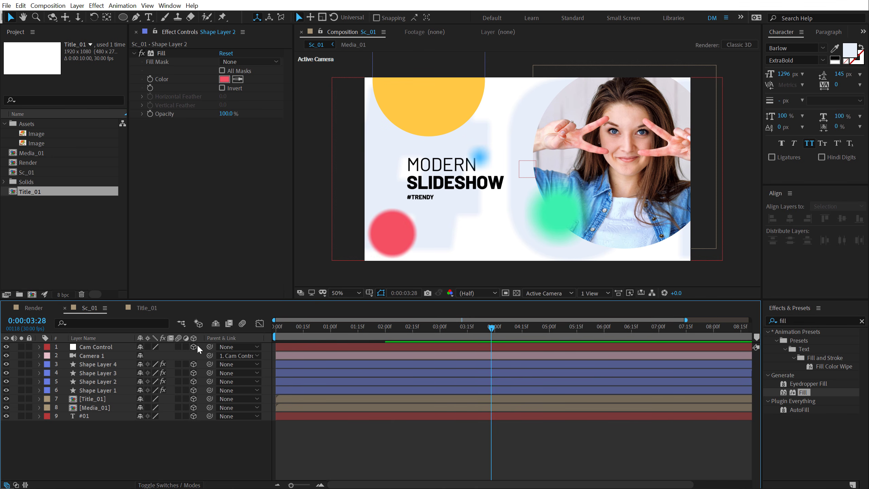
Step: Open the Render composition, add the Sc_01 composition to it as a layer, and preview the result
left_click(34, 308)
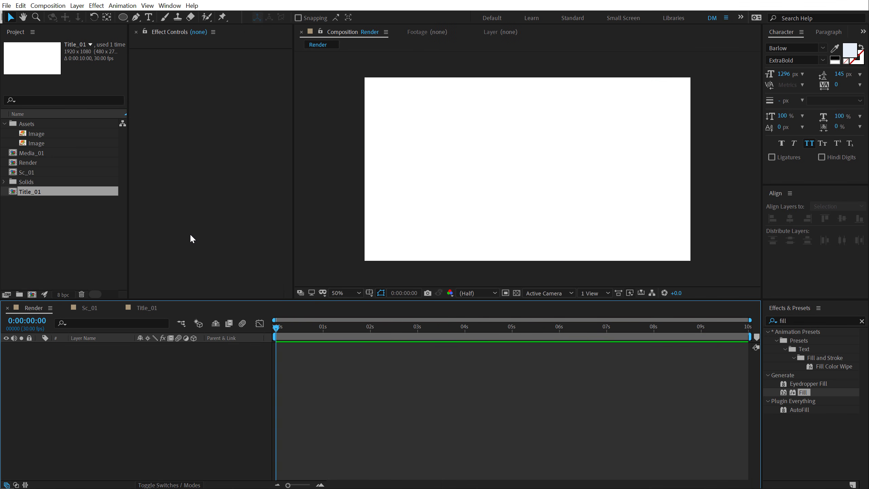
left_click(61, 233)
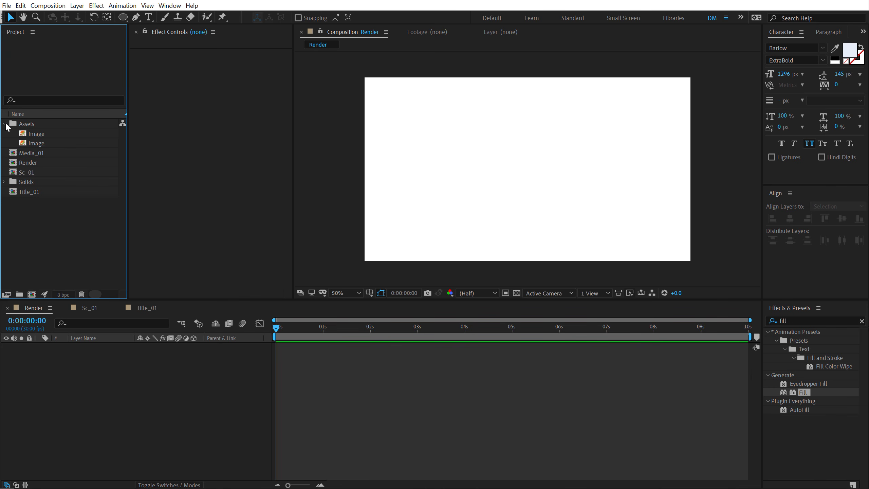
left_click(4, 124)
left_click_drag(36, 154, 225, 337)
key("space")
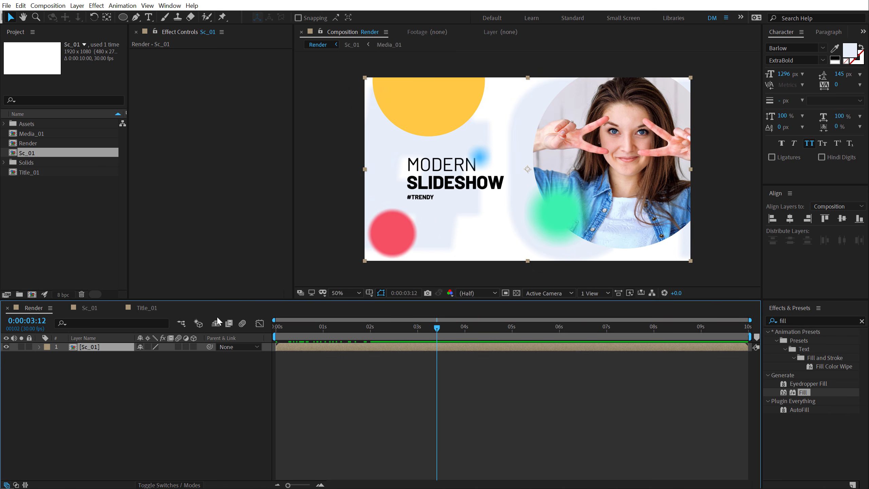
Step: Copy the Cam Control and Camera 1 layers from Sc_01 into the Render composition
left_click(86, 310)
left_click(86, 349)
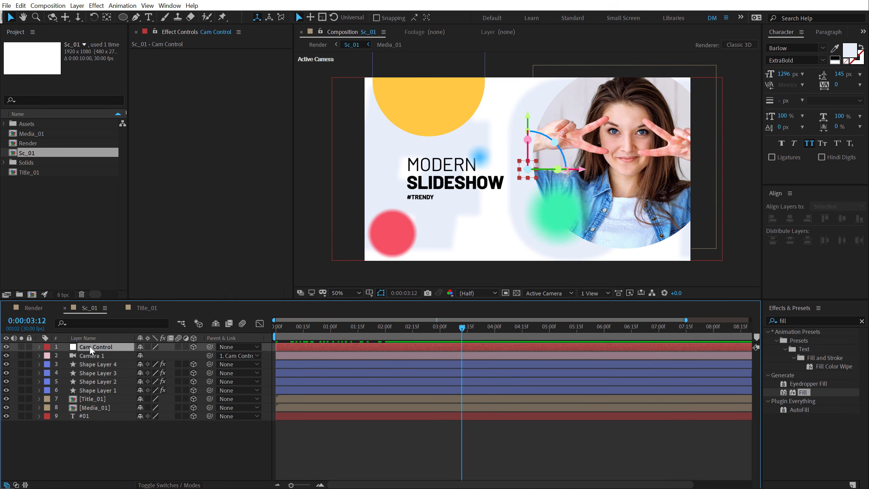
left_click(89, 356, "shift")
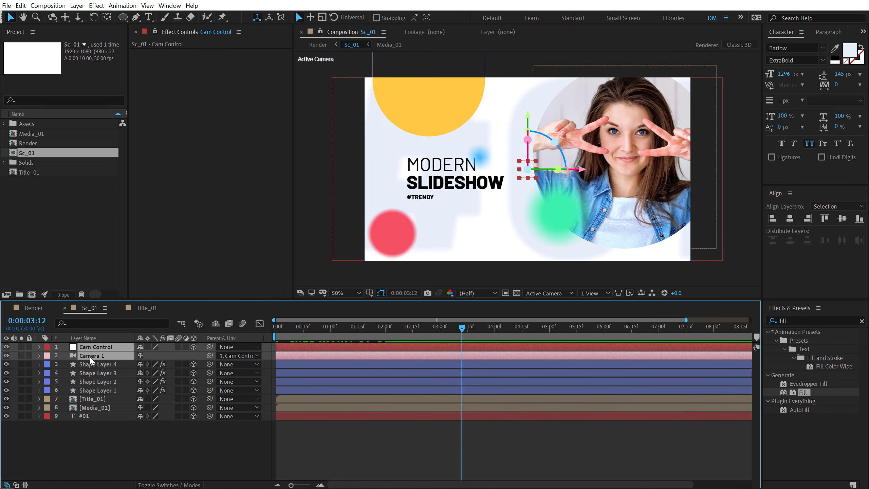
key("ctrl+x")
left_click(47, 309)
left_click(55, 415)
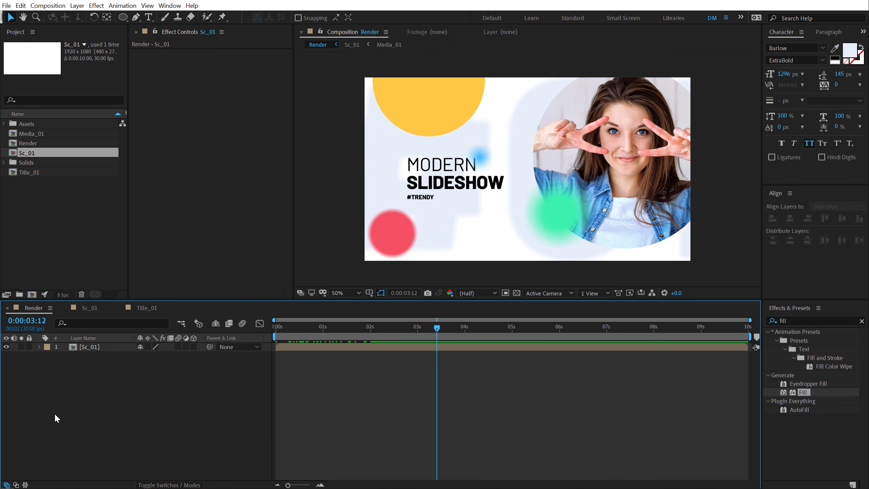
key("ctrl+v")
left_click(84, 418)
Step: Hide the original Cam Control and Camera 1 in Sc_01, and collapse transformations on the Sc_01 layer in Render
left_click(91, 307)
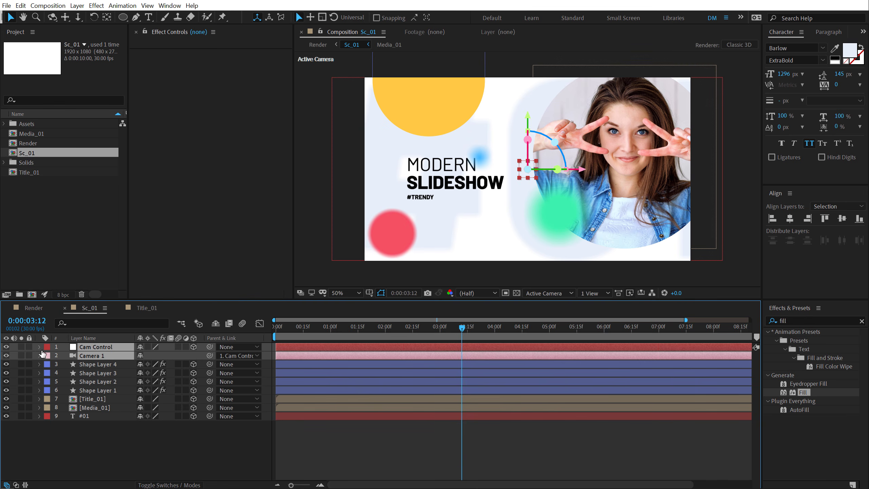
left_click(37, 451)
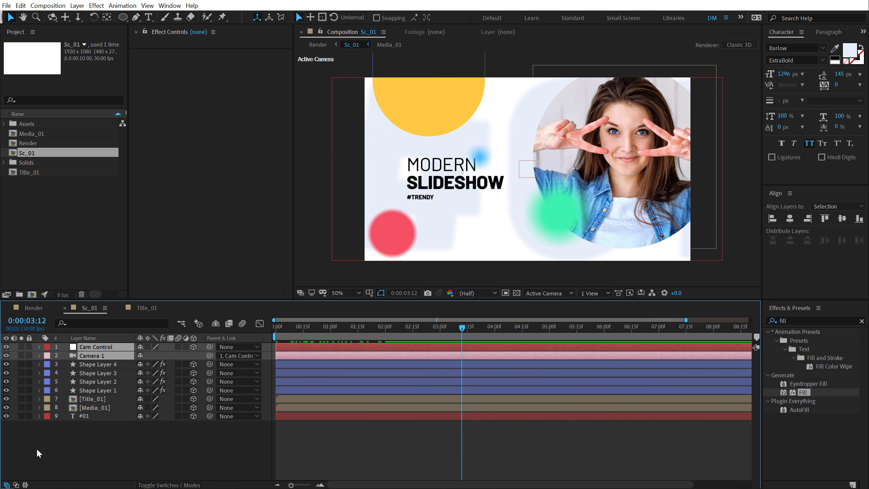
left_click(6, 356)
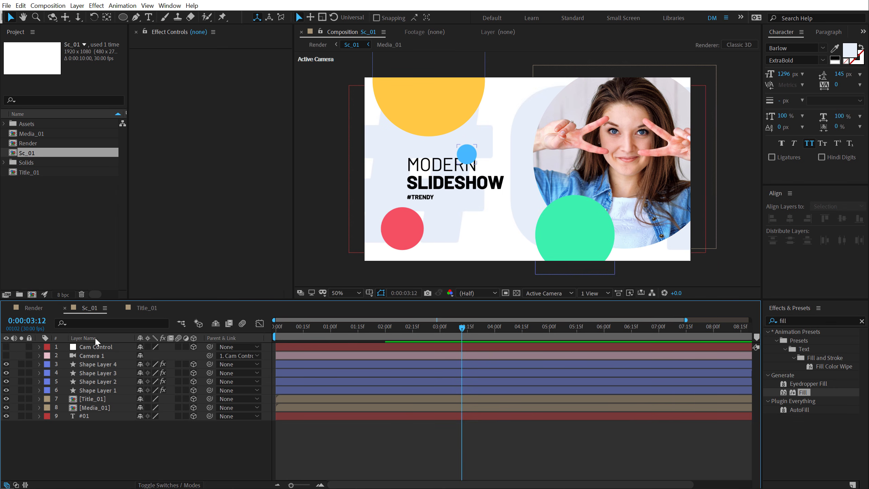
left_click(54, 312)
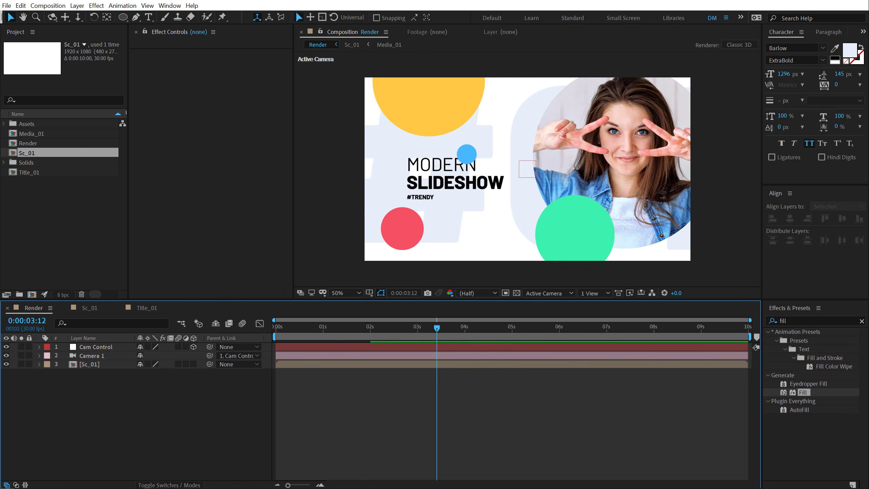
left_click(148, 364)
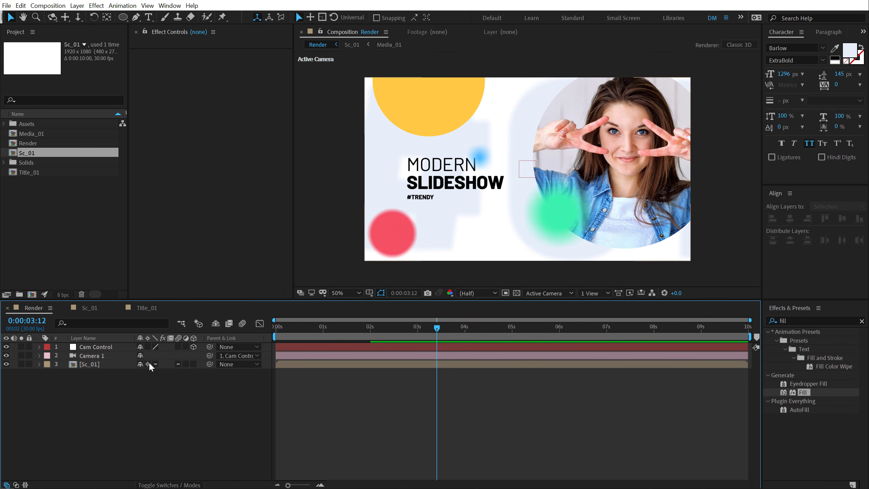
Step: Add a position keyframe at 0:00:02:00 on the Cam Control layer in Render
left_click(95, 356)
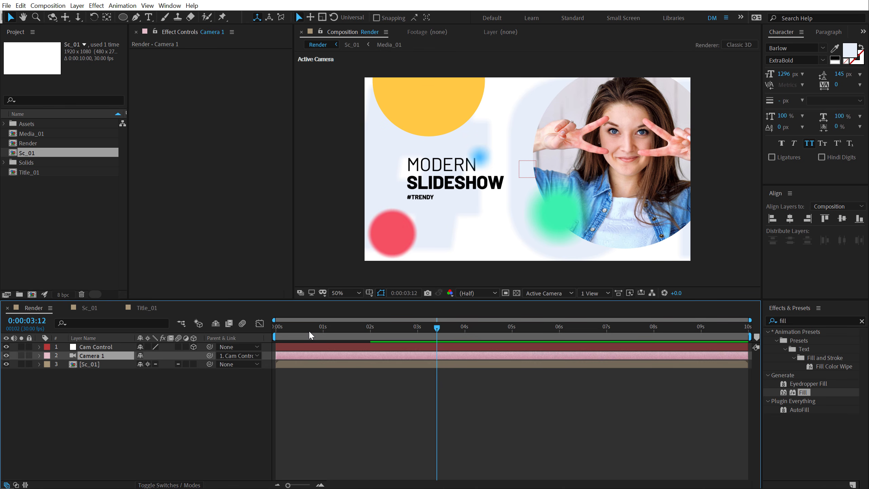
left_click_drag(308, 330, 371, 332)
left_click(91, 350)
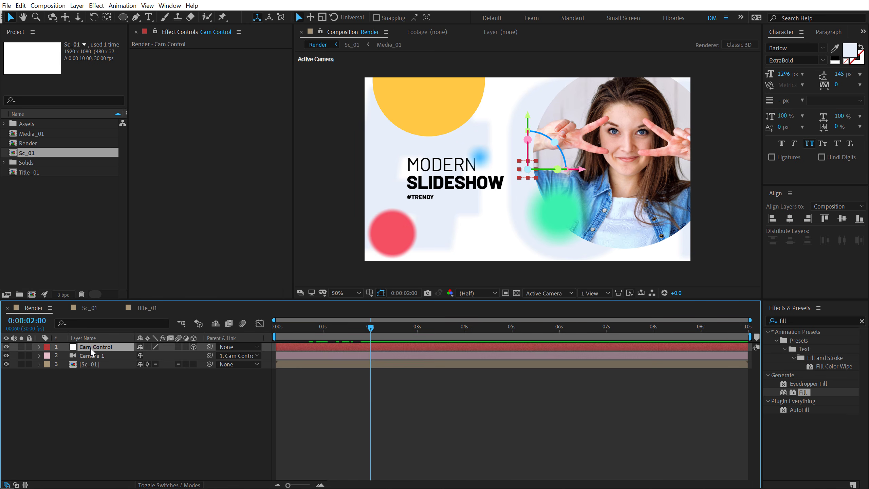
key("p")
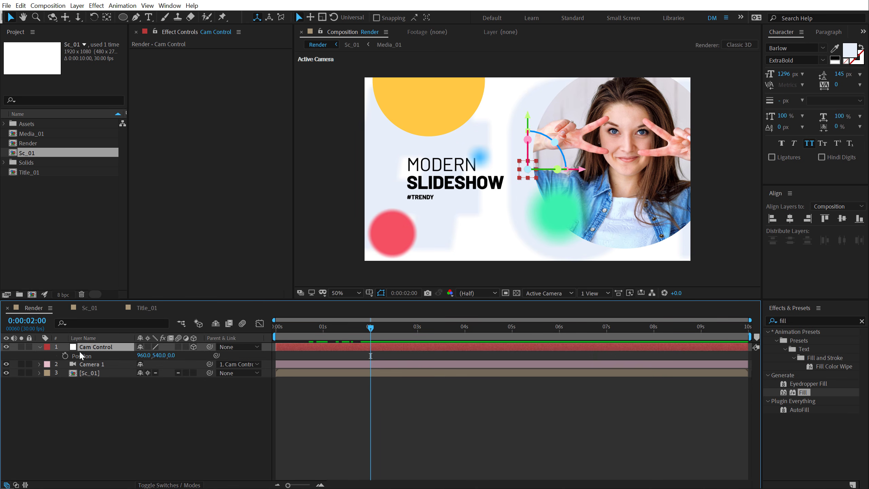
left_click(65, 356)
Step: Keyframe Cam Control's Y position at 2398 below the scene and move that keyframe to the composition's start
left_click_drag(352, 333, 110, 357)
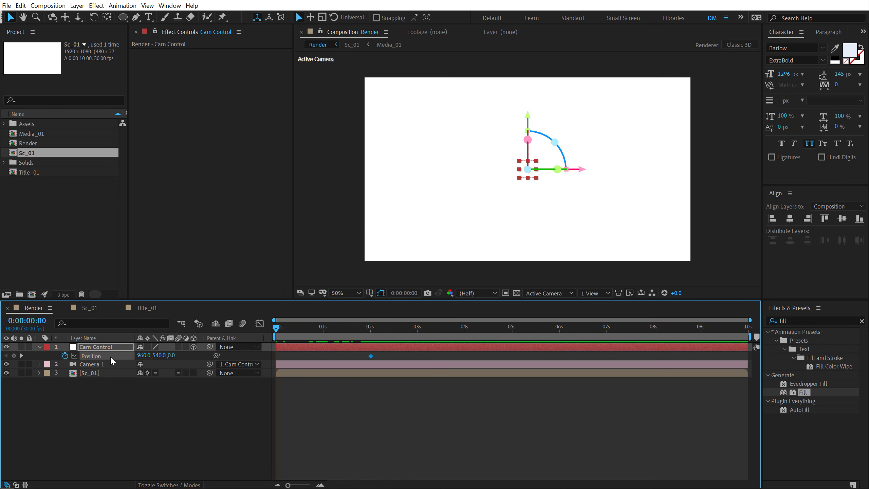
left_click_drag(326, 330, 338, 328)
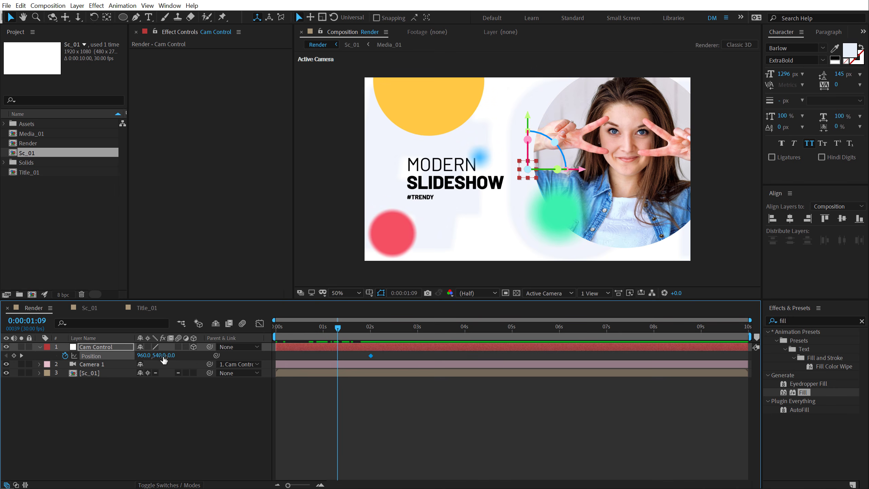
left_click_drag(156, 359, 843, 200)
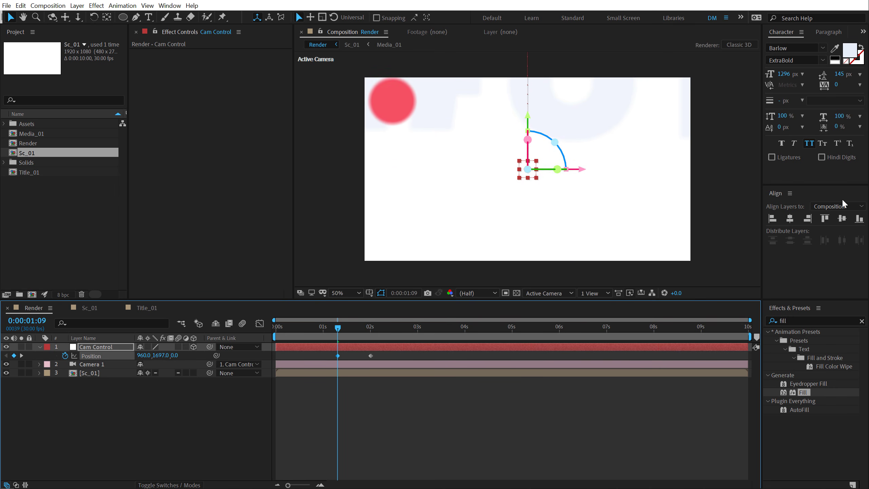
left_click_drag(163, 361, 551, 295)
left_click(331, 412)
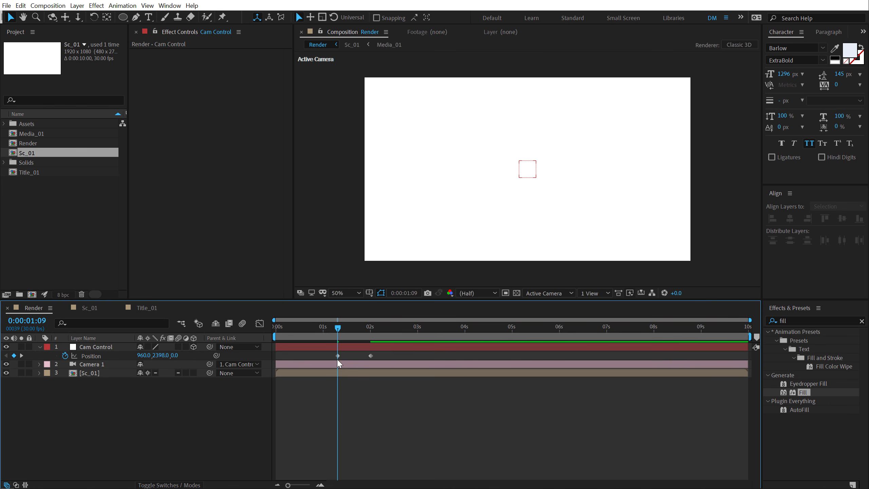
left_click_drag(337, 355, 274, 365)
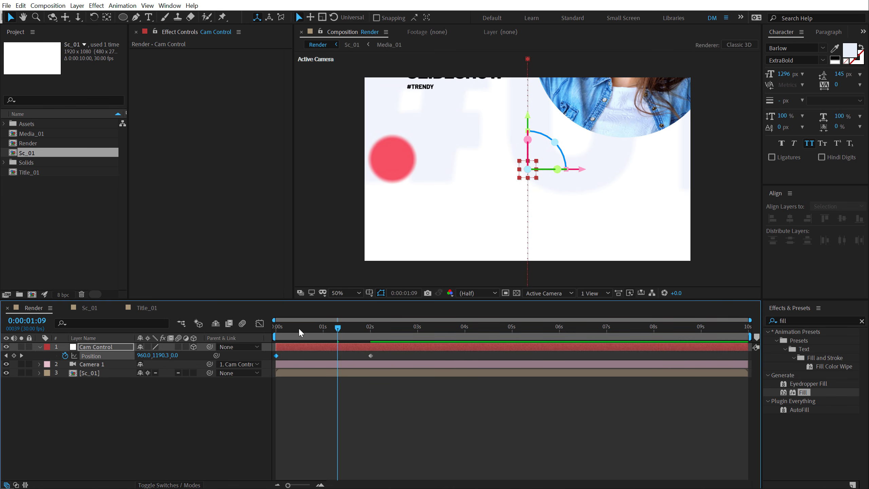
Step: Preview the Render camera move, apply Easy Ease to both Cam Control position keyframes, and show their speed graph
left_click_drag(297, 327, 232, 332)
key("space")
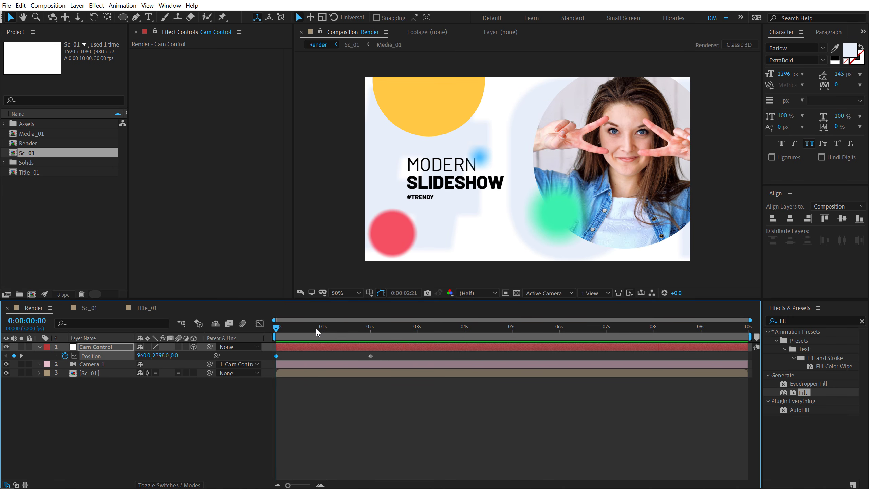
left_click_drag(315, 327, 379, 327)
left_click_drag(393, 356, 251, 366)
key("F9")
left_click(260, 323)
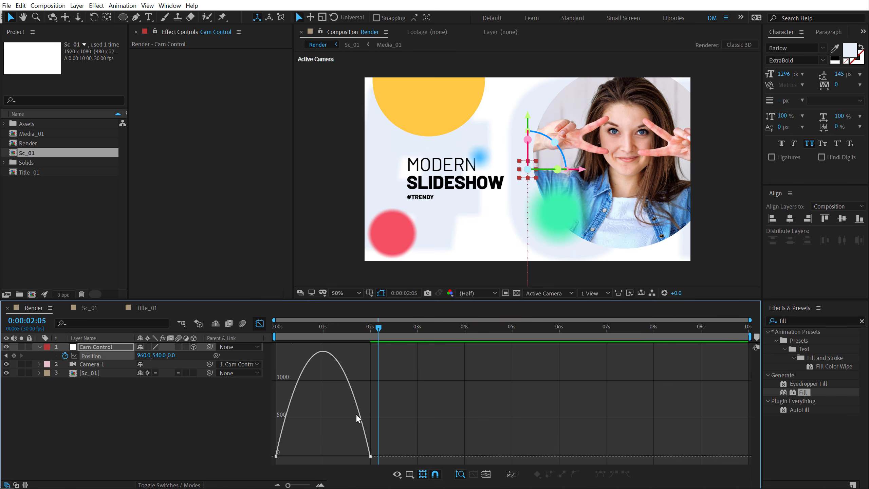
Step: Reshape the Cam Control speed graph so the move peaks near the start and slows gradually to 0:00:02:00, and preview it
left_click_drag(352, 456, 282, 460)
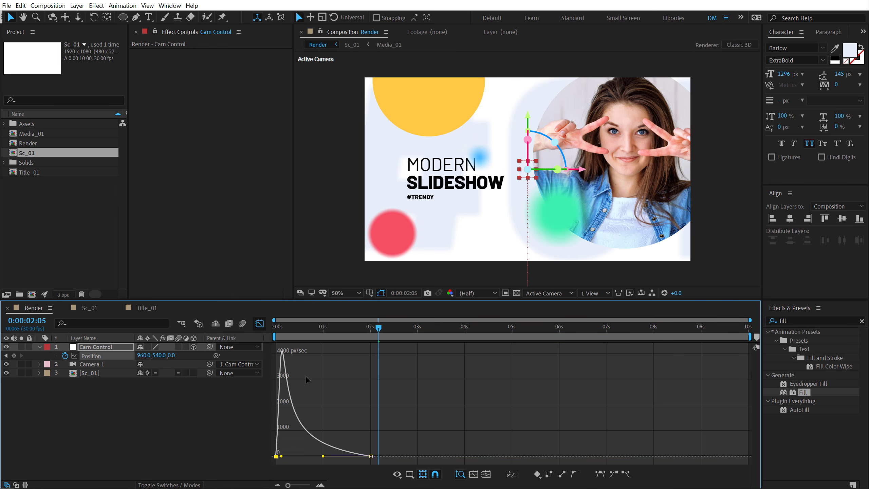
key("Home")
key("space")
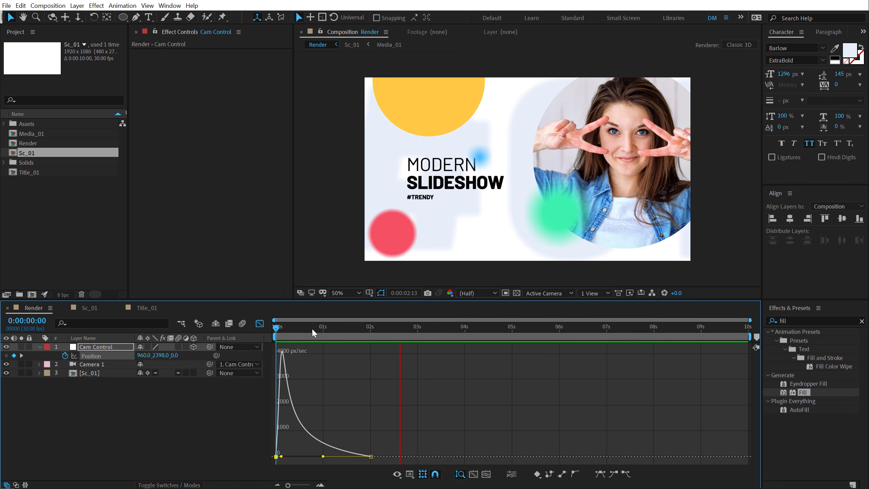
key("space")
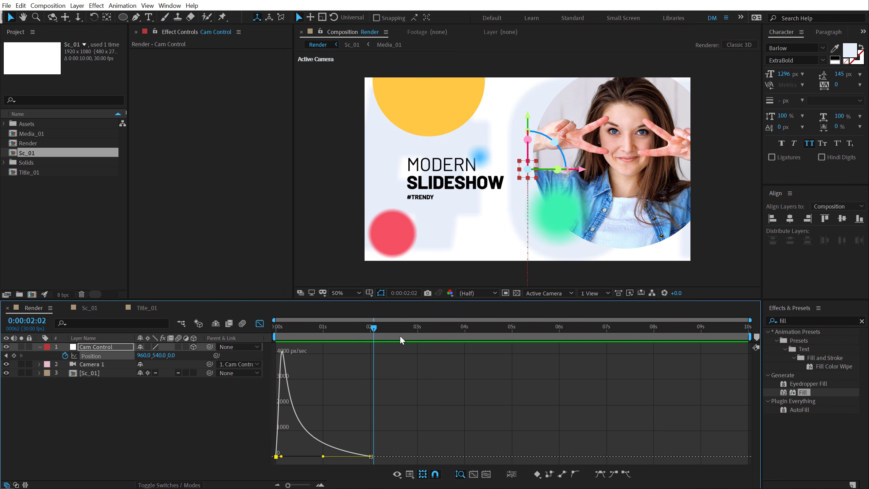
left_click(259, 323)
left_click(162, 451)
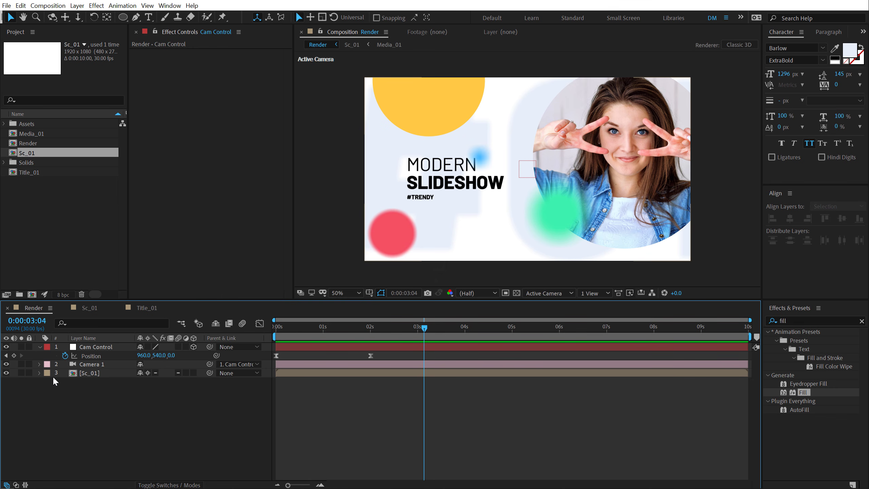
Step: Add the expression wiggle(.8,20) to Cam Control's Position in Render and check the resulting motion
left_click(65, 356, "alt")
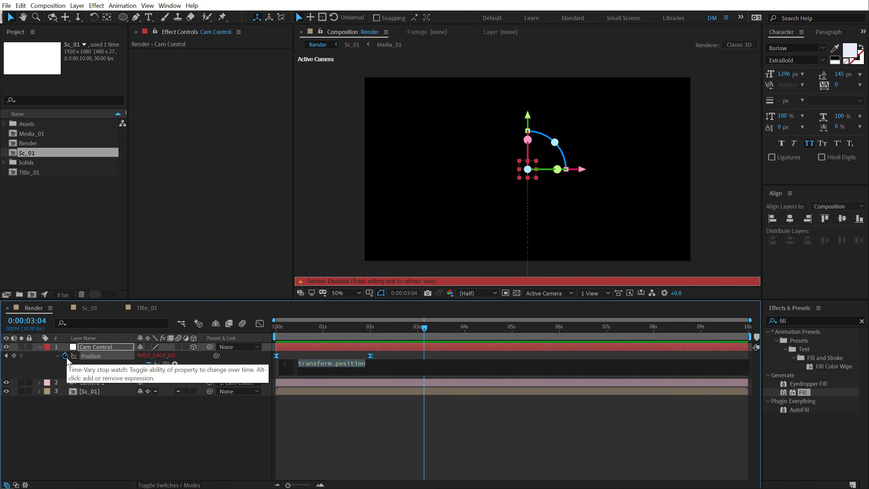
type("wiggl")
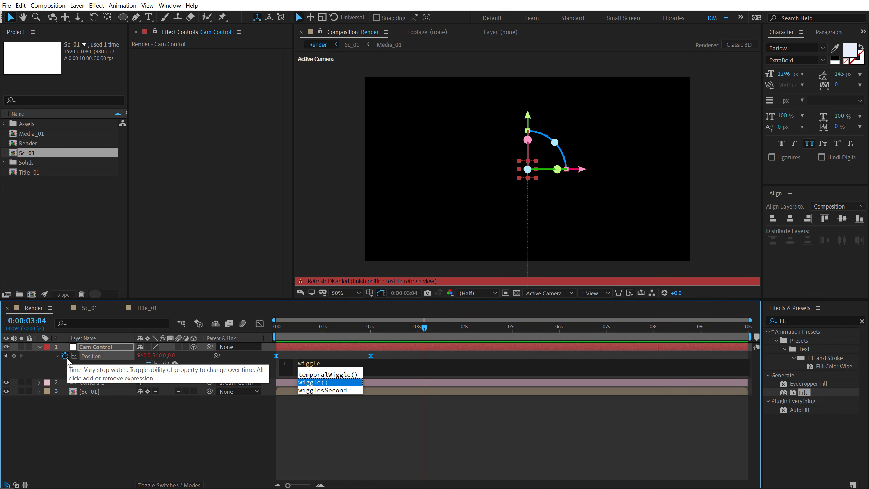
type("e")
key("Return")
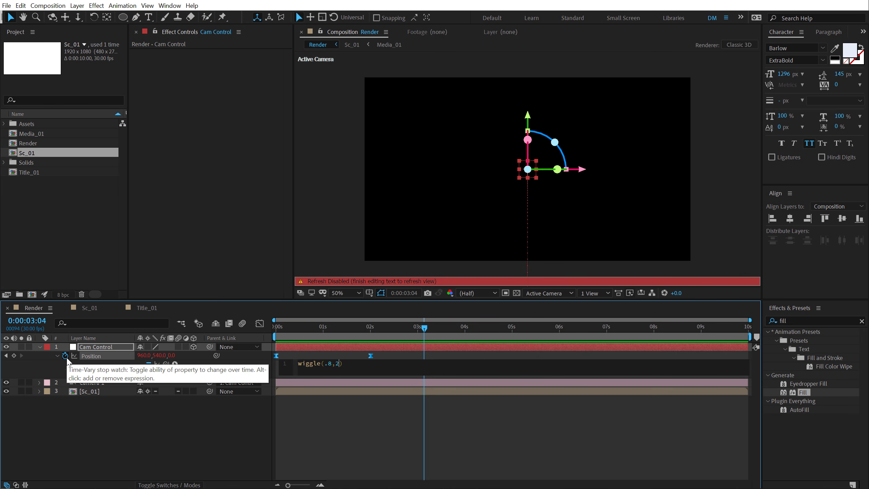
left_click(77, 404)
left_click_drag(278, 328, 333, 352)
Step: Shift the Title_01 layer in Sc_01 to start at 0:00:01:00 and check the timing in the Render composition
double_click(85, 392)
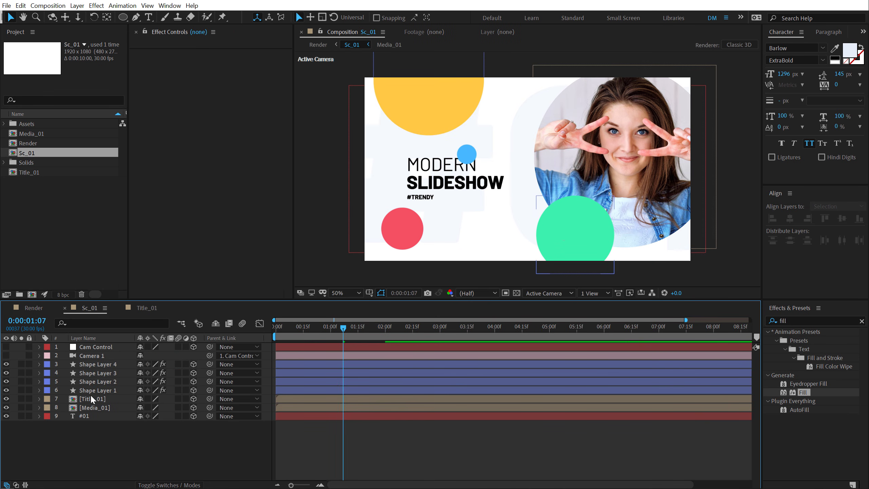
left_click(92, 399)
mouse_move(345, 334)
left_mouse_down()
mouse_move(359, 334)
mouse_move(331, 334)
left_mouse_up()
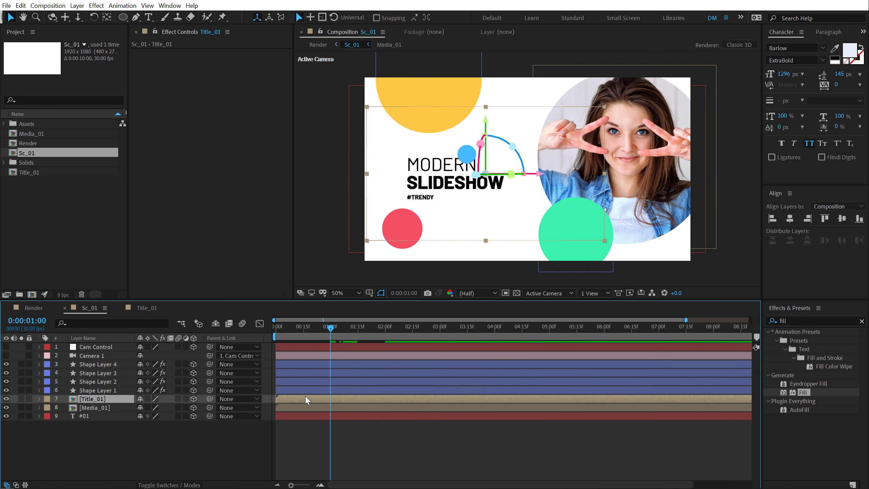
left_click_drag(296, 400, 345, 400)
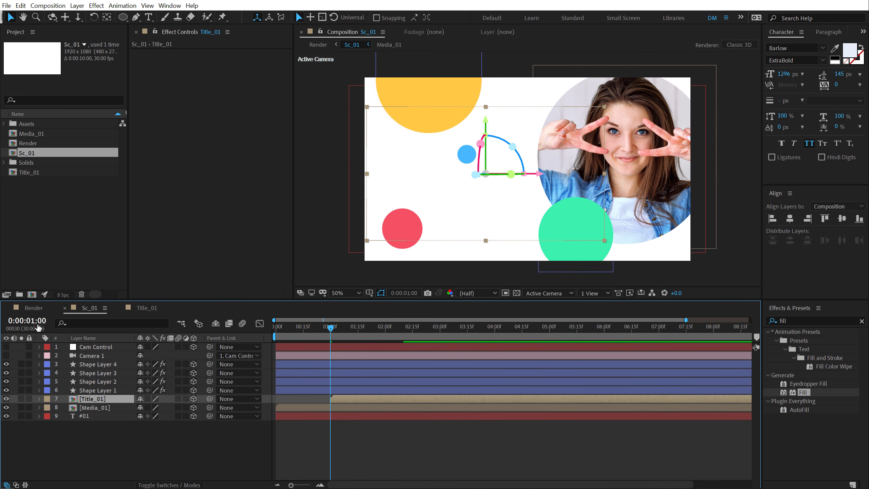
left_click(34, 311)
left_click_drag(325, 328, 419, 331)
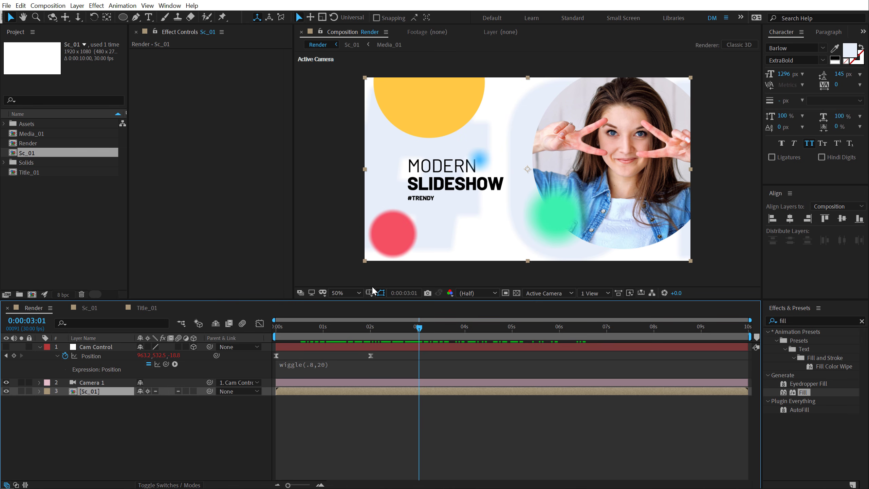
Step: Collapse the Cam Control layer's properties in Render and deselect the Sc_01 layer
left_click(40, 347)
left_click(114, 220)
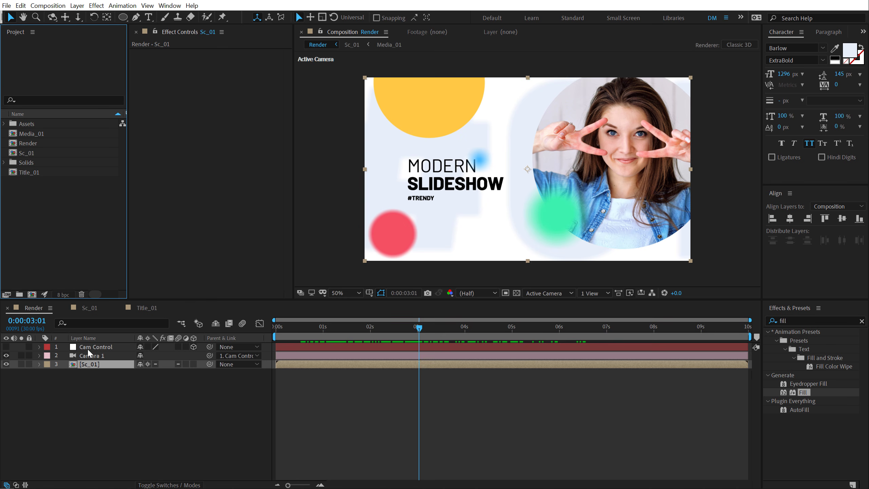
left_click(88, 377)
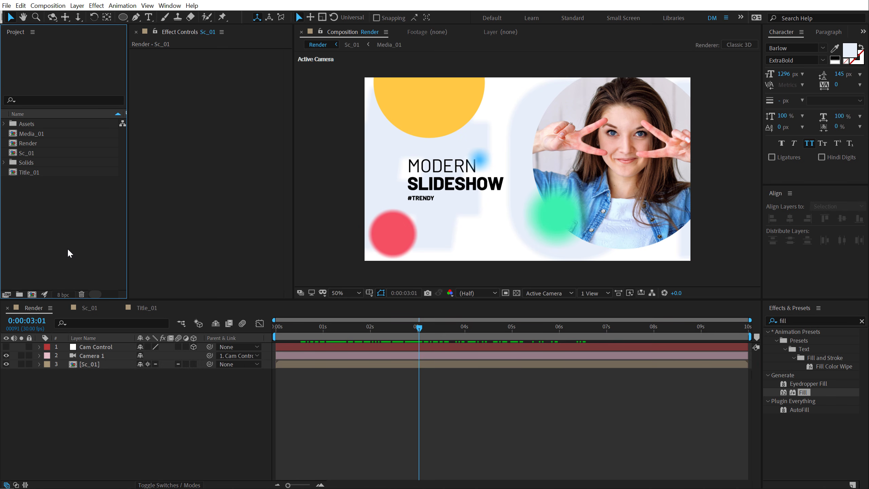
key("ctrl+z")
left_click(85, 383)
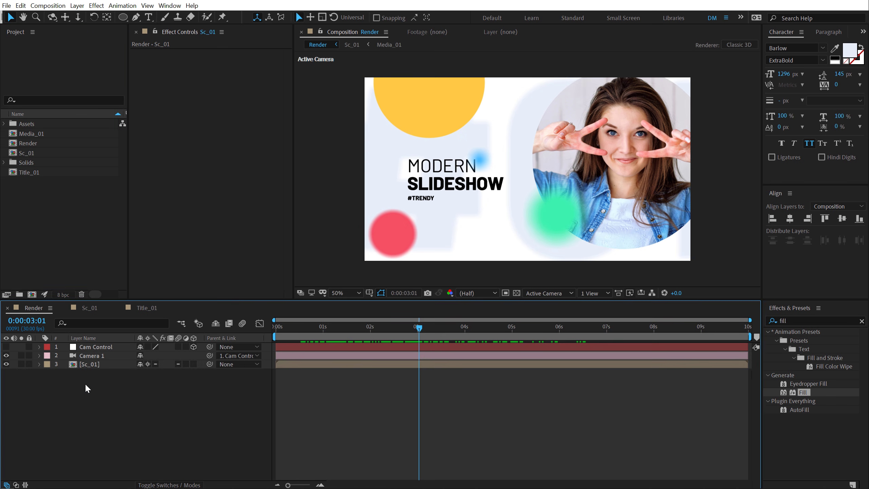
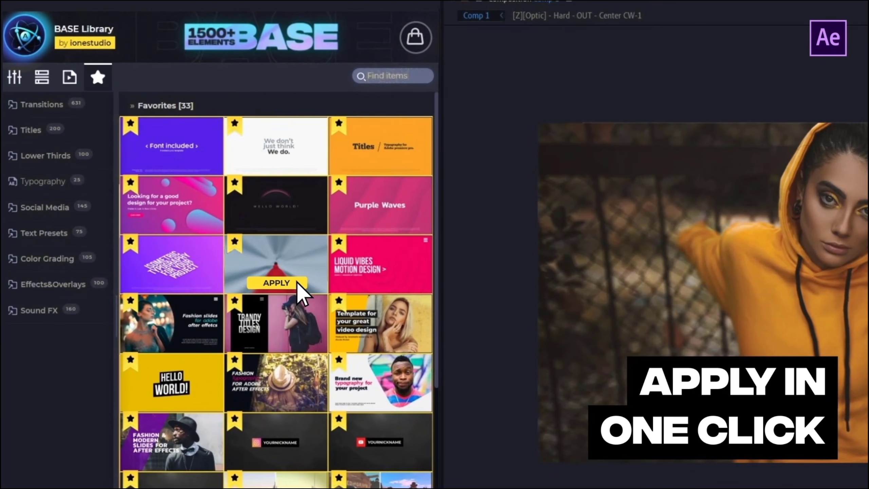
left_click(297, 282)
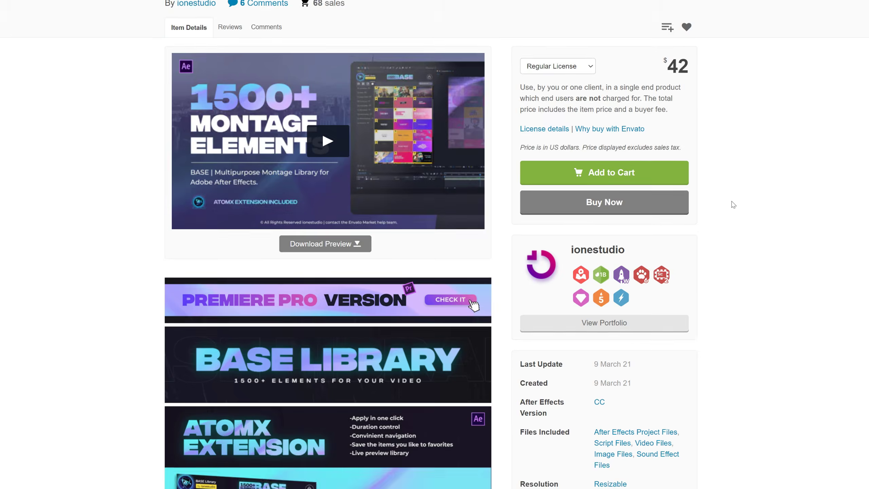
scroll(734, 205, "down", 7)
scroll(725, 208, "down", 4)
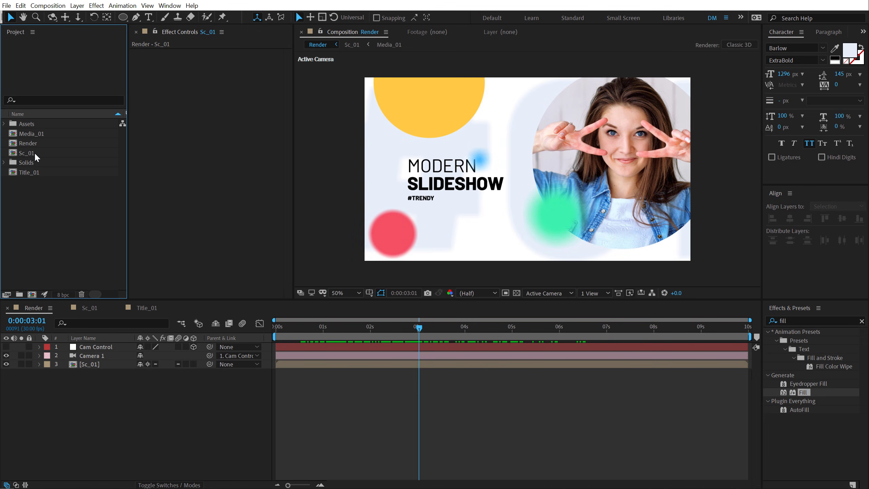
Step: Place the Sc_01 composition in a new project folder named Scenes
left_click(36, 154)
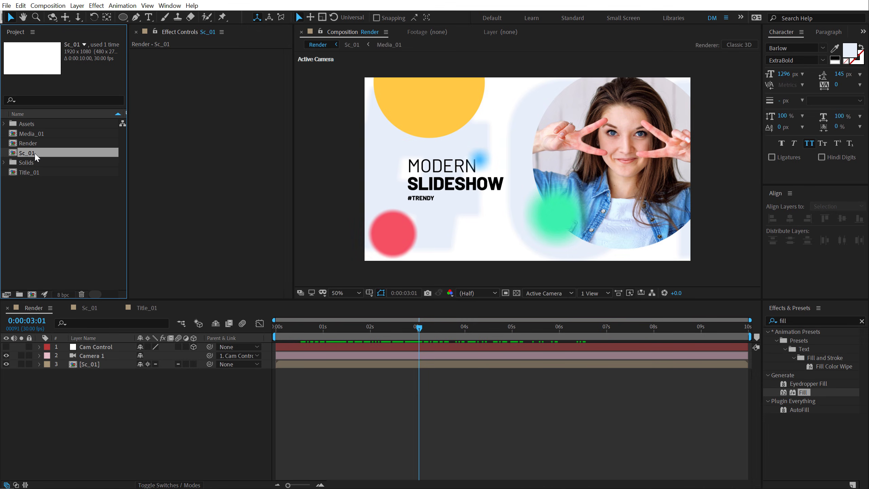
left_click_drag(33, 234, 19, 293)
type("Scenes")
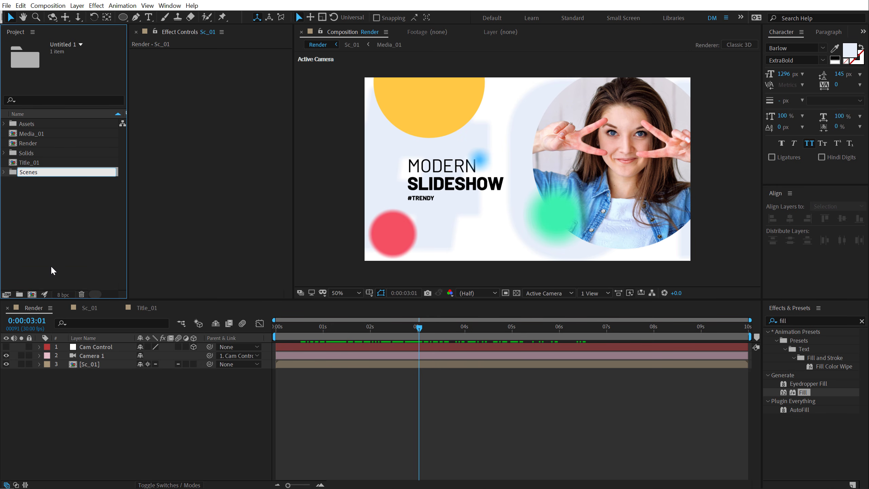
key("Return")
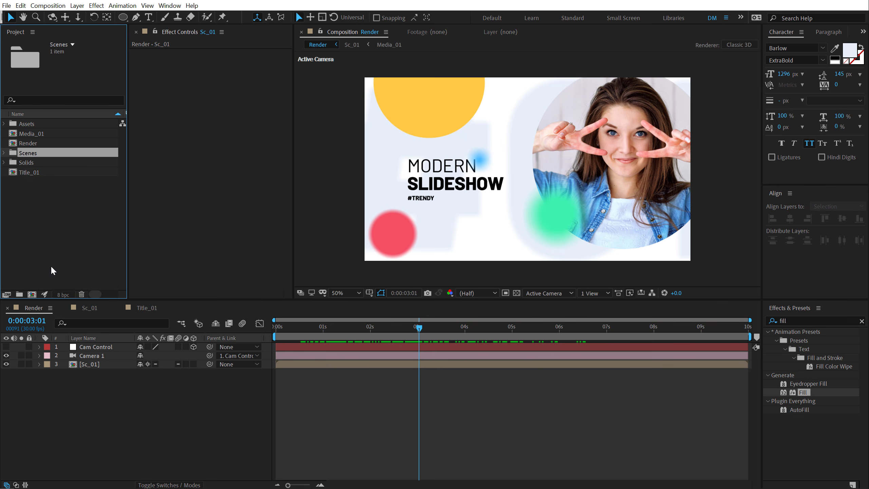
Step: Place Title_01 in a new project folder named Titles and Media_01 in one named Media Placeholders
left_click_drag(32, 172, 20, 294)
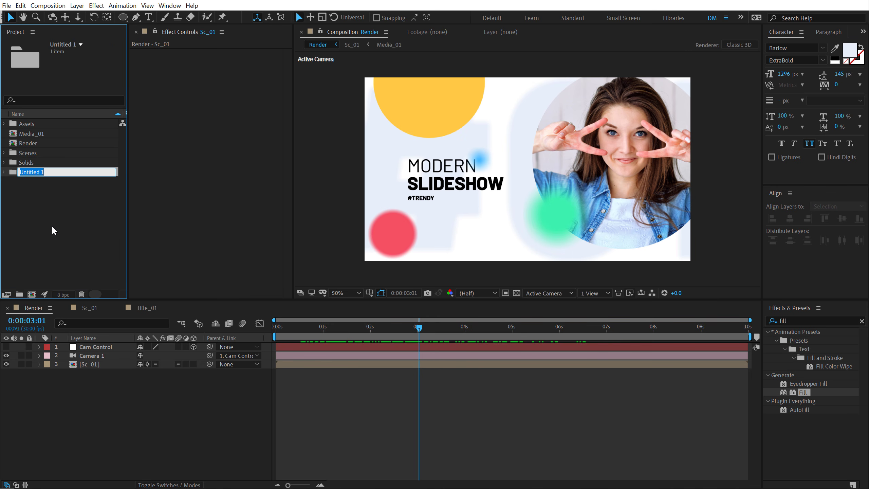
type("Titles")
left_click(61, 235)
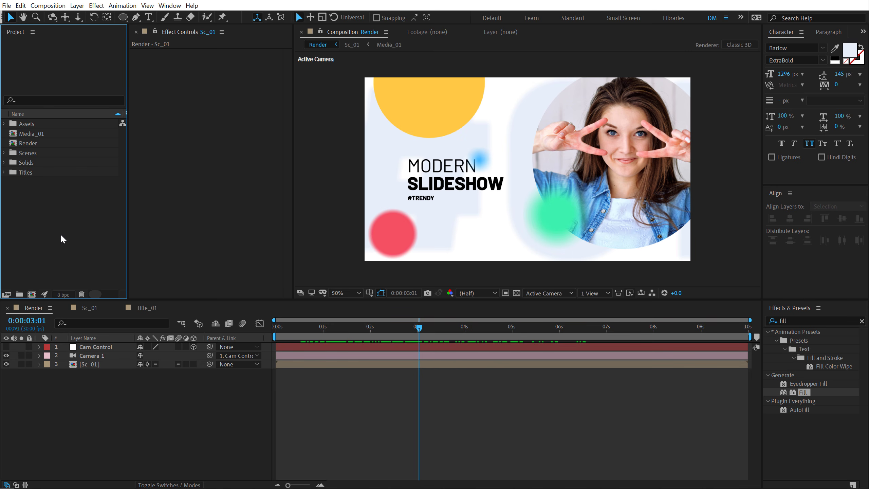
left_click_drag(42, 133, 18, 292)
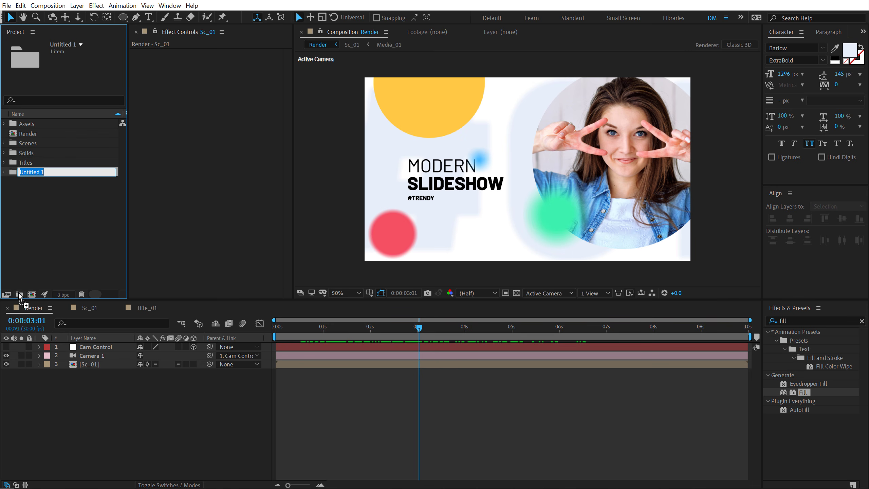
type("Media Placeholders")
key("Return")
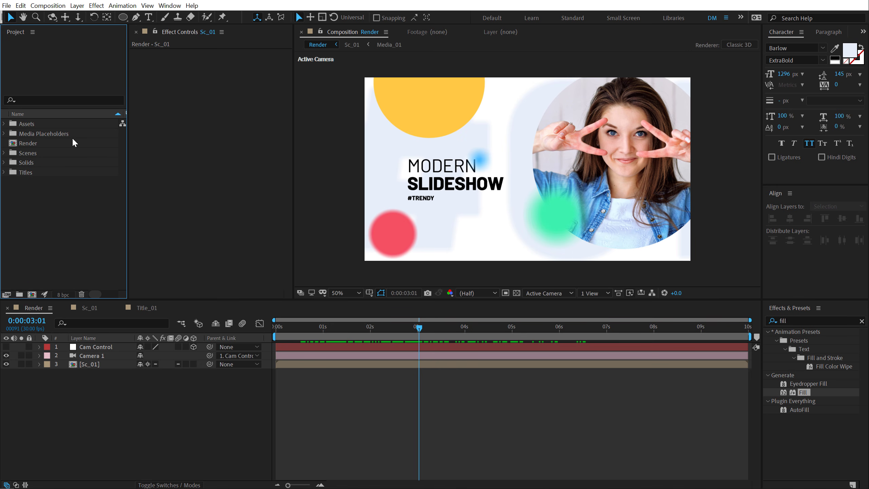
Step: Duplicate the Sc_01, Title_01 and Media_01 compositions inside their project folders
left_click(4, 153)
left_click(49, 162)
key("ctrl+d")
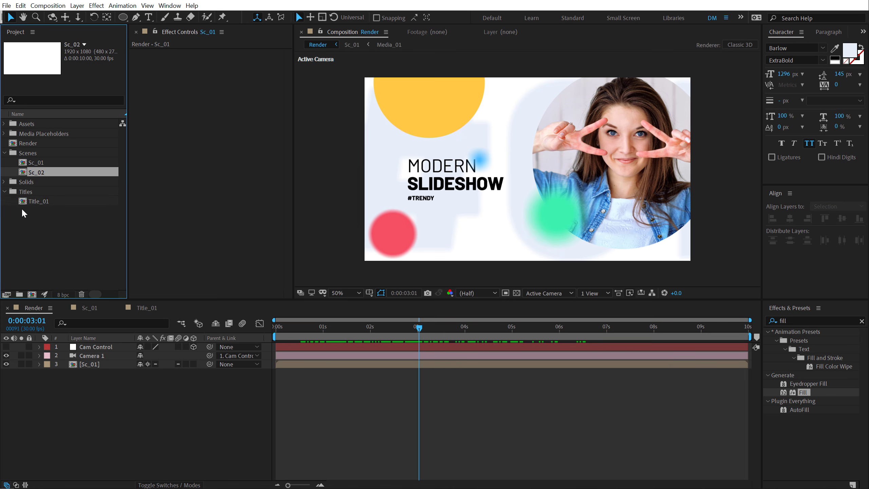
left_click(39, 202)
key("ctrl+d")
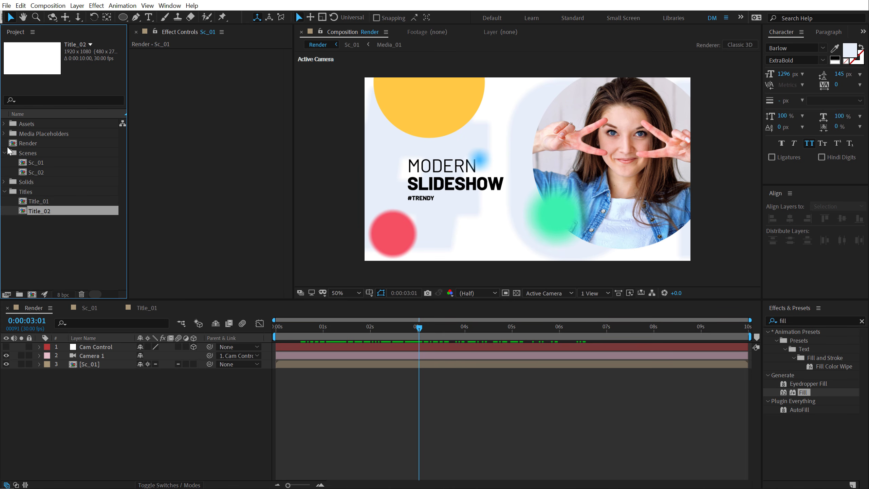
left_click(4, 134)
left_click(40, 144)
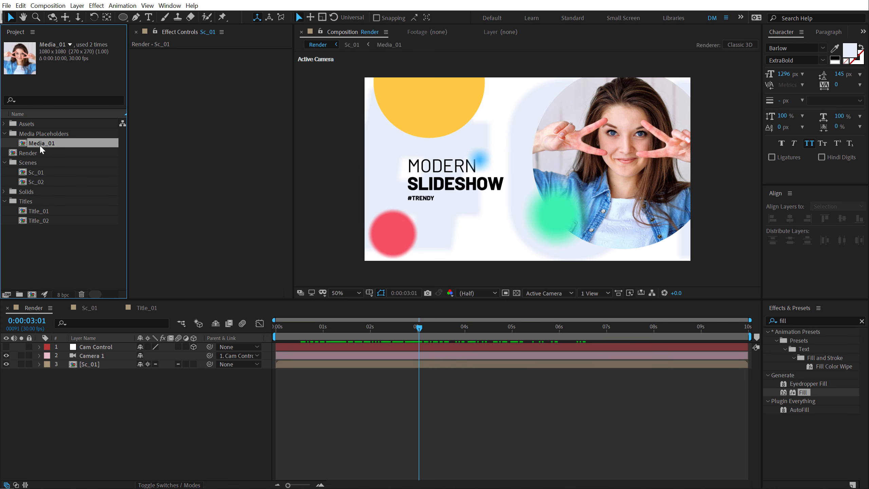
key("Down")
left_click(50, 267)
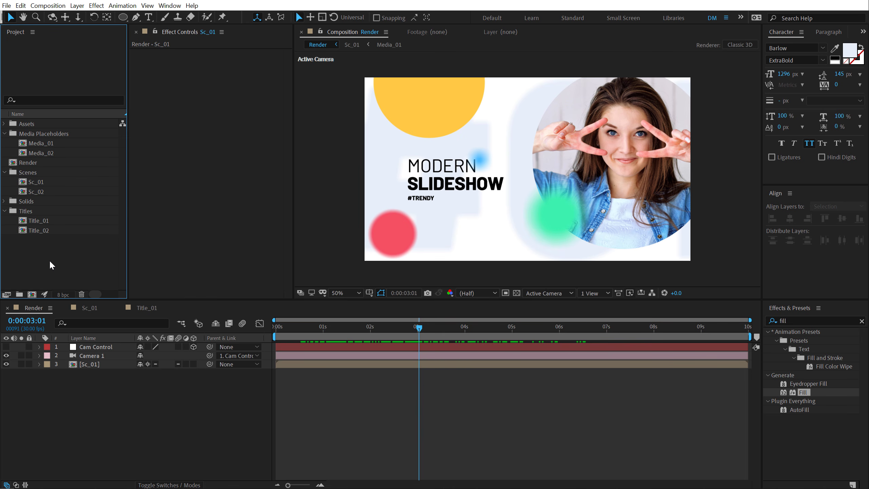
Step: In the Sc_02 composition, replace the Title_01 layer's source with Title_02 and the Media_01 layer's source with Media_02
double_click(42, 192)
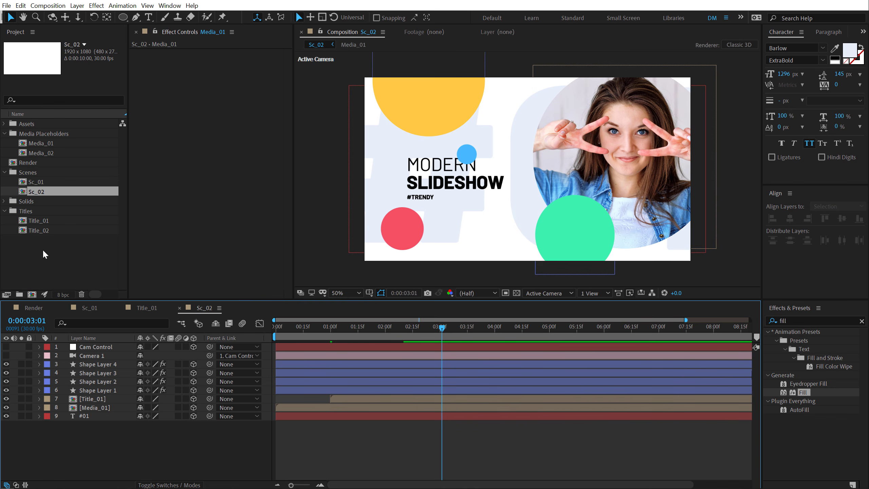
left_click(99, 399)
left_click(34, 220)
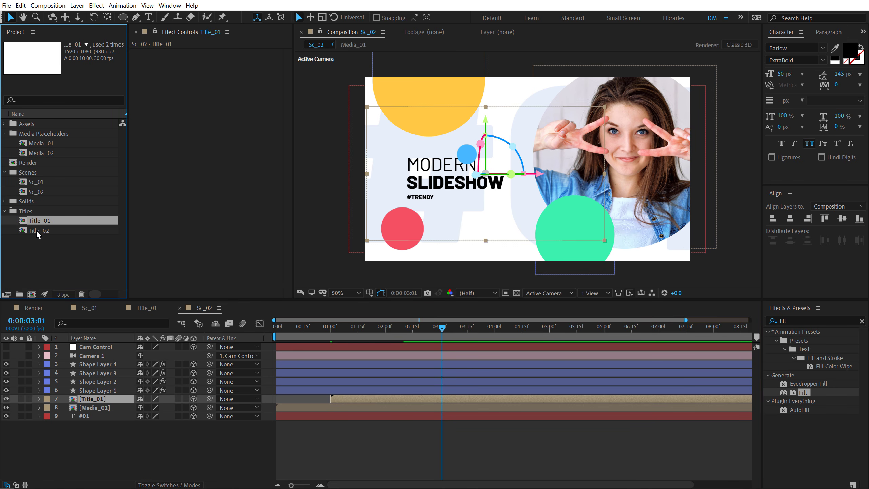
left_click(42, 230)
left_click_drag(41, 233, 97, 400)
left_click(103, 408)
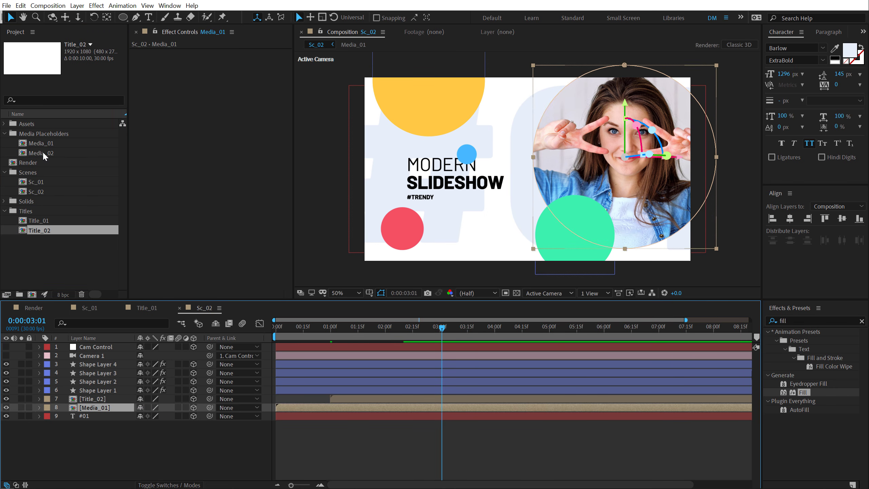
left_click_drag(44, 156, 95, 408)
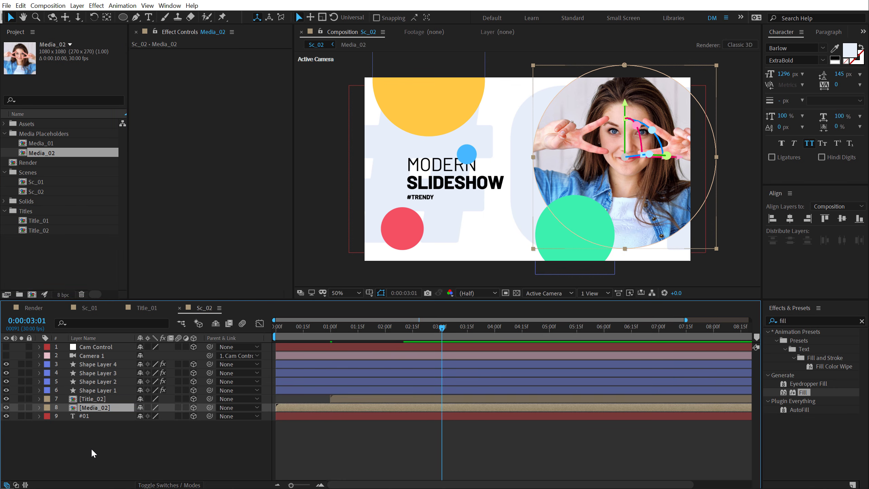
Step: Add the second image from the Assets folder as the top layer of the Media_02 composition
double_click(92, 408)
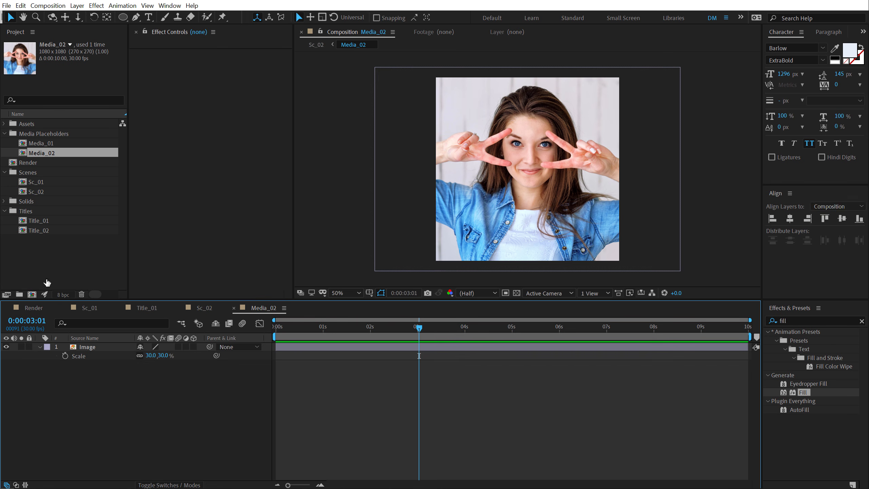
left_click(4, 123)
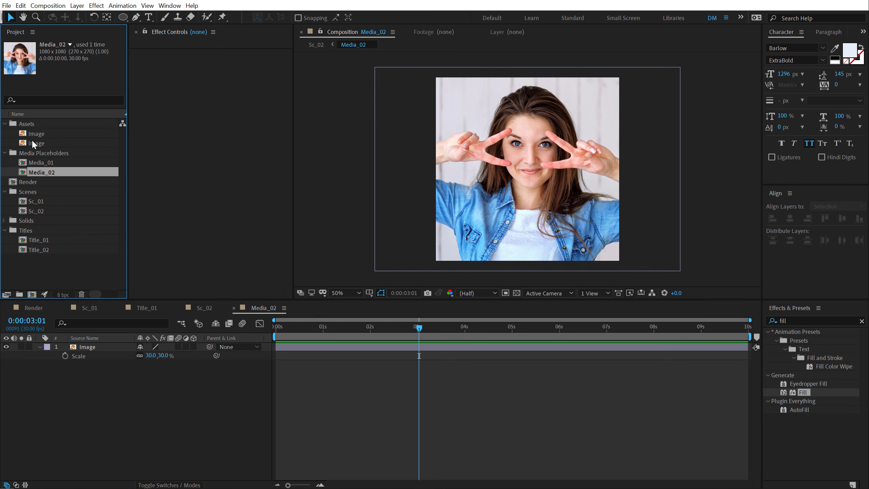
left_click(34, 133)
left_click(33, 144)
left_click_drag(33, 144, 95, 348)
Step: Scale the new image in Media_02 to 30% and shift it slightly right to centre the woman in the frame
key("s")
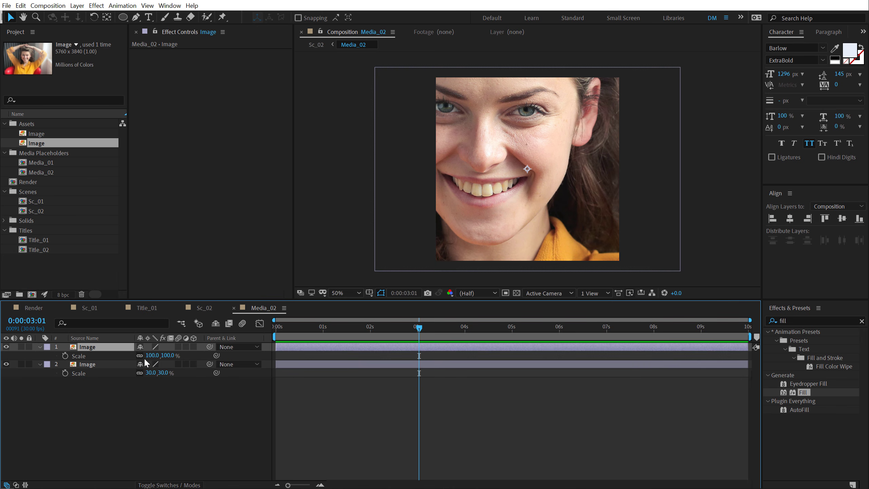
left_click_drag(170, 355, 146, 355)
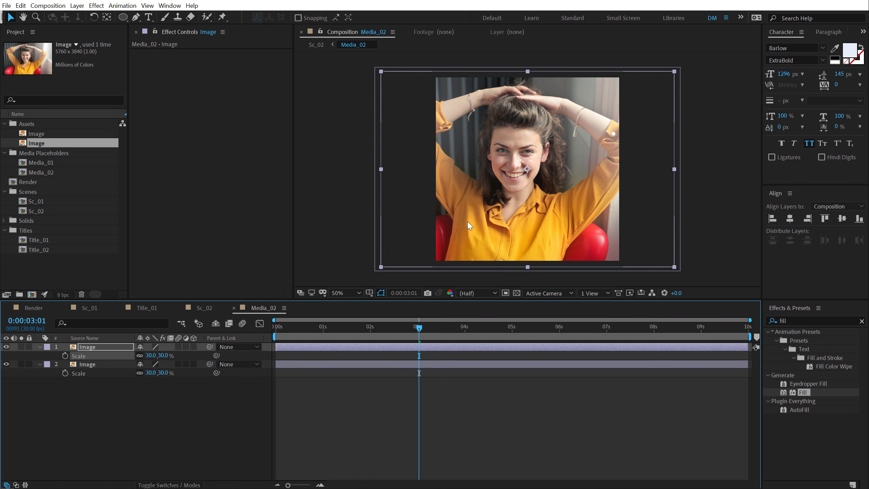
left_click_drag(517, 205, 531, 205)
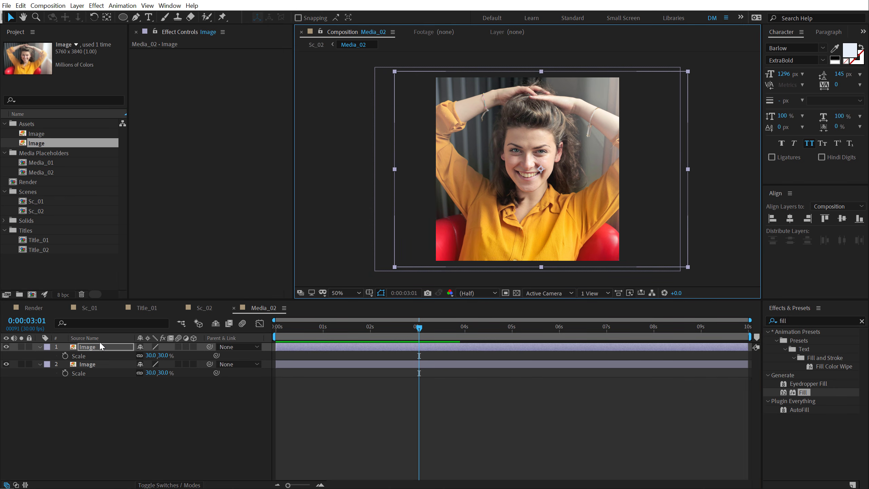
Step: Hide the original image layer in Media_02 and return to the Sc_02 composition
left_click(6, 364)
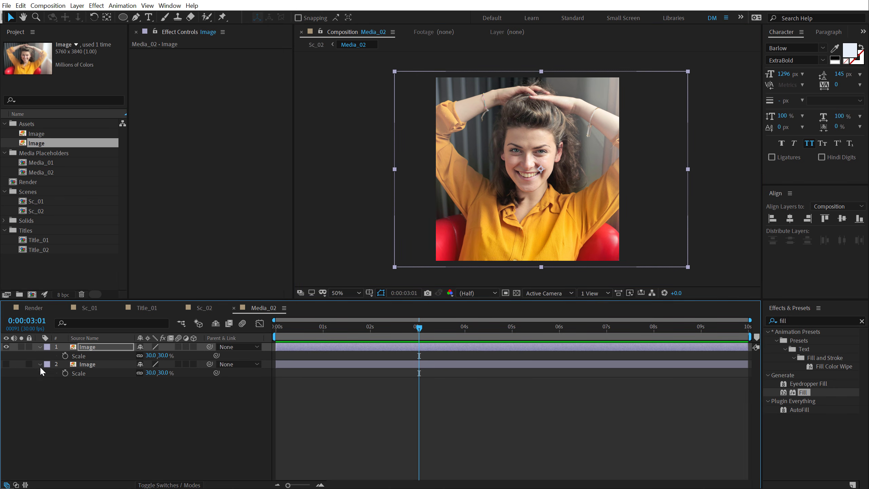
left_click(193, 310)
left_click(113, 447)
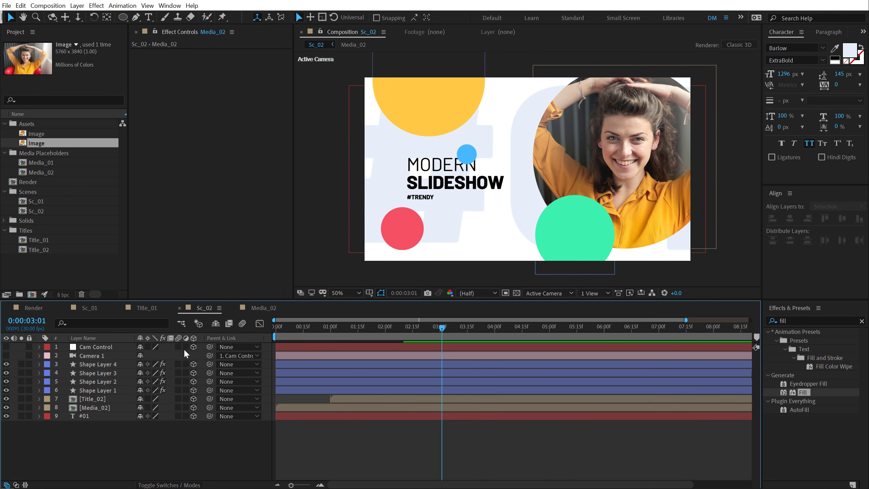
Step: In the Title_02 composition, change the two-line main title to FRESH ANIMATION, keeping each line's font style
double_click(102, 400)
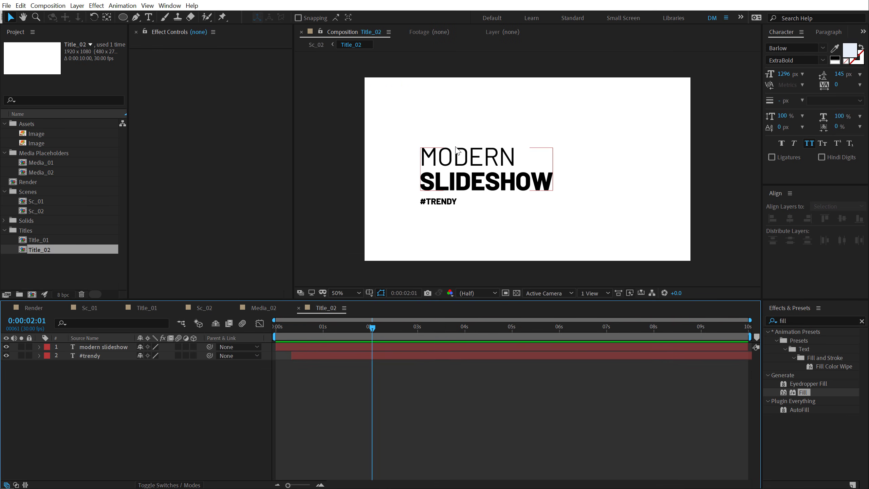
double_click(450, 158)
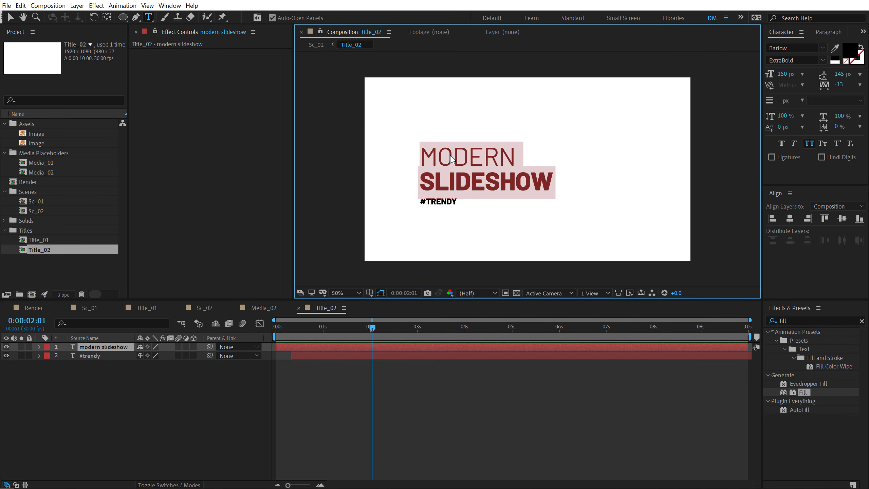
left_click_drag(426, 157, 524, 156)
type("FRESH")
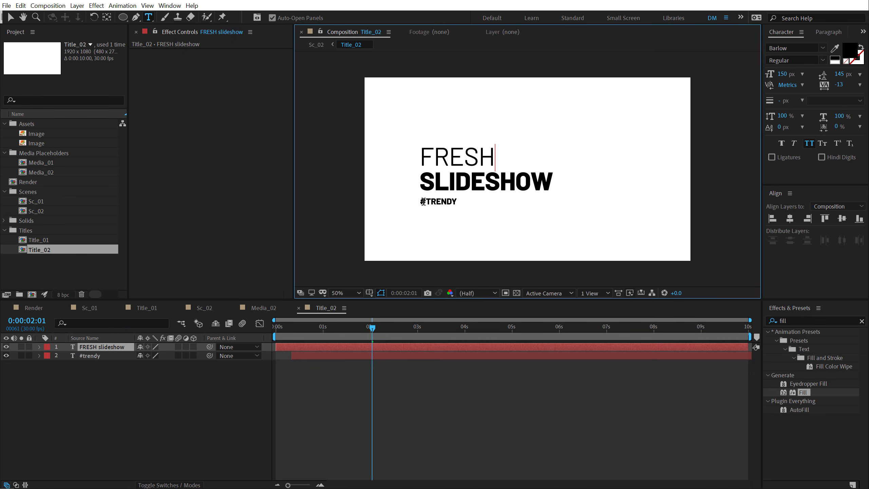
left_click_drag(426, 187, 582, 181)
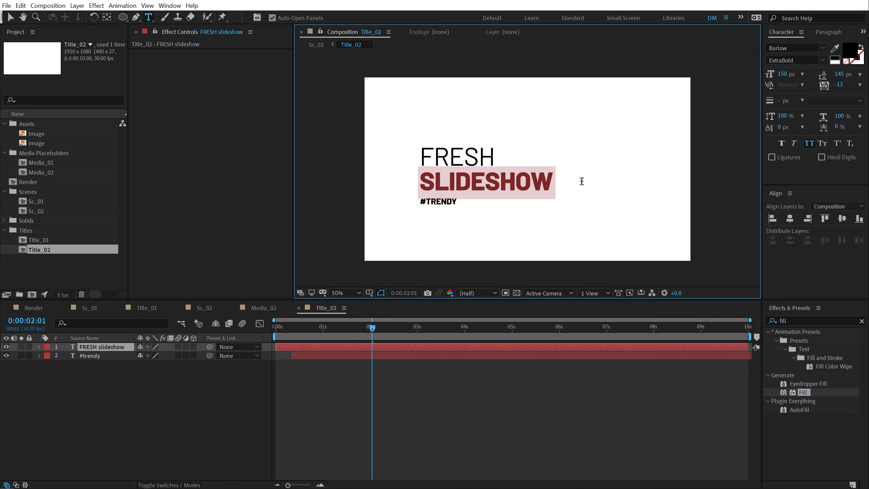
type("ANIMATION")
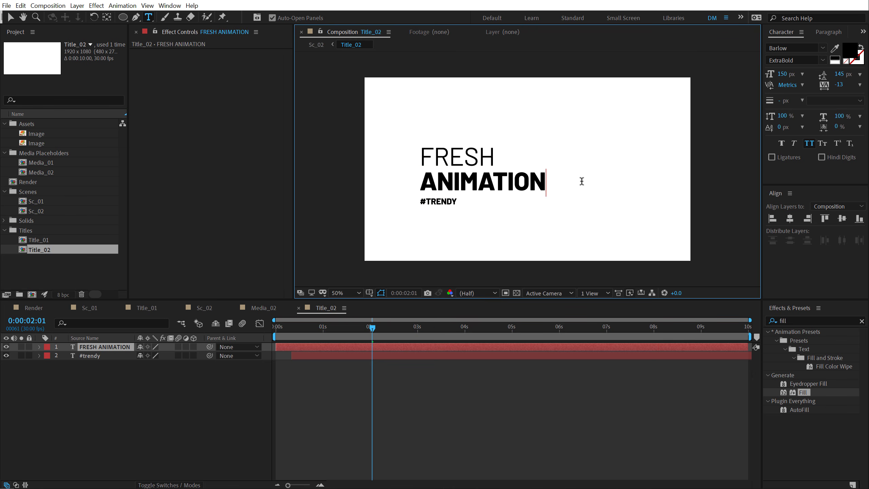
left_click(11, 17)
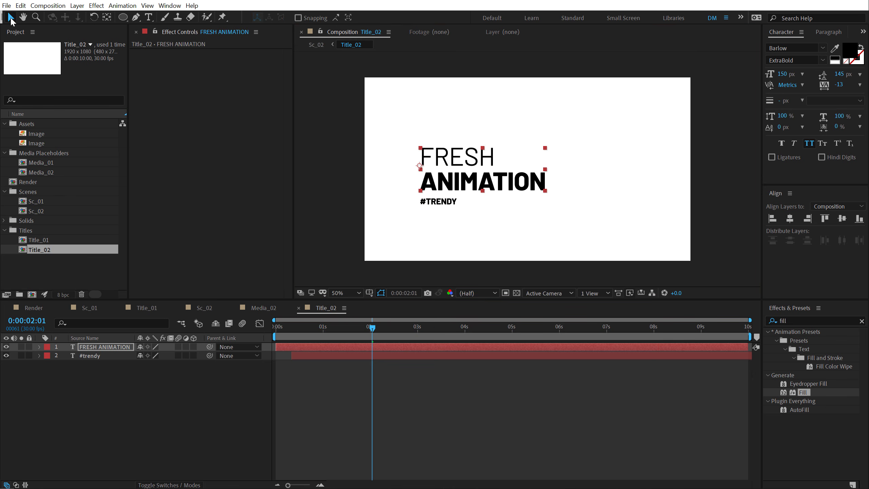
Step: Change the small hashtag line in Title_02 to #MODERN and go back to Sc_02
double_click(435, 204)
left_click_drag(426, 202, 481, 200)
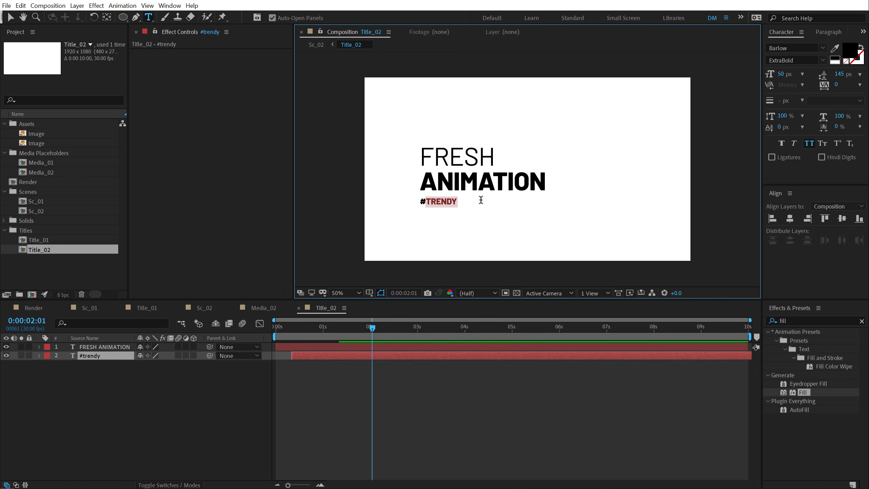
type("MODERN")
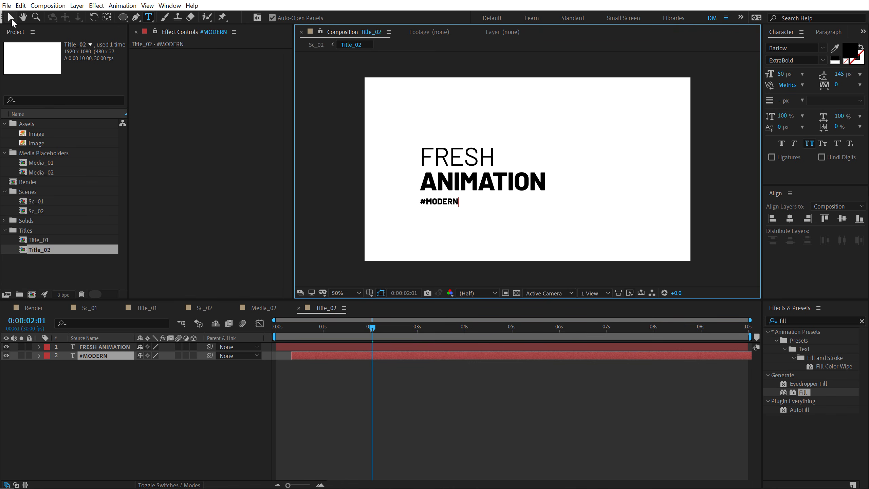
left_click(11, 22)
left_click(142, 435)
left_click(210, 314)
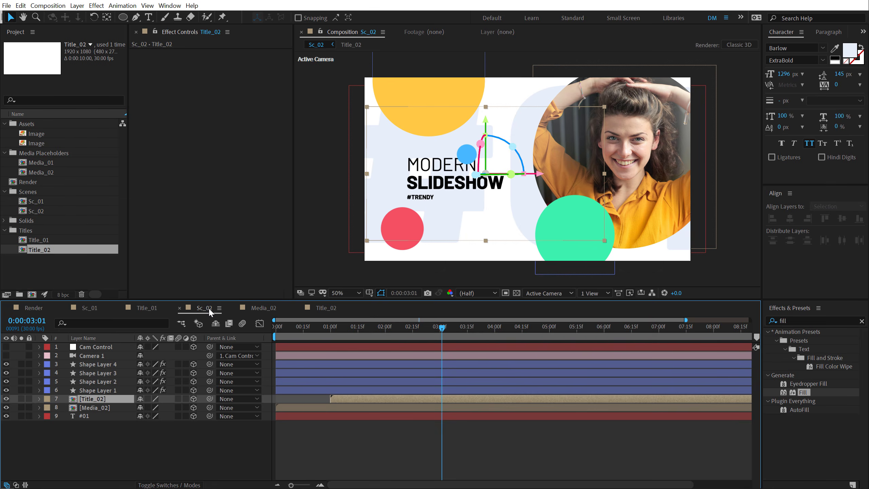
Step: Change the large background number text in Sc_02 to #02
left_click(67, 436)
double_click(84, 416)
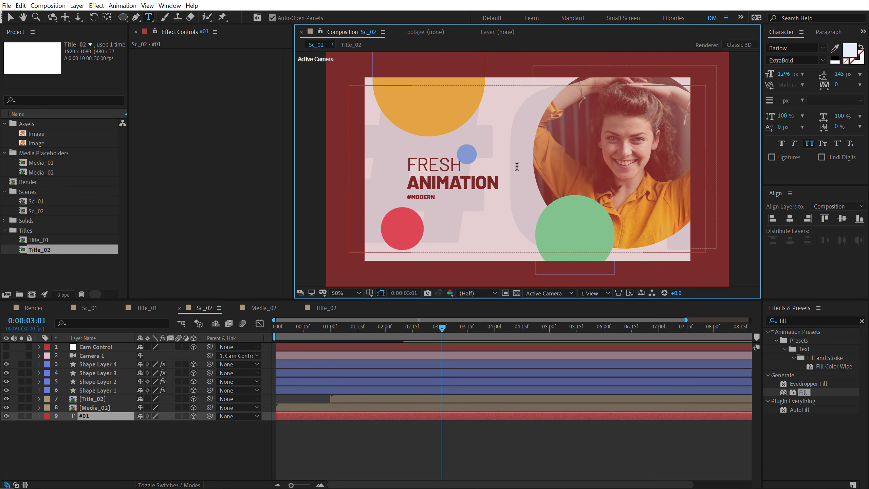
left_click_drag(517, 167, 717, 158)
type("02")
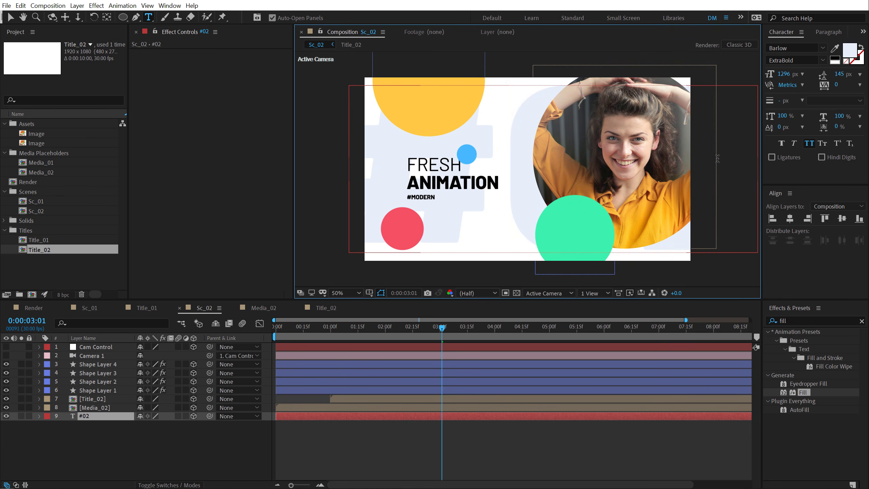
left_click(10, 17)
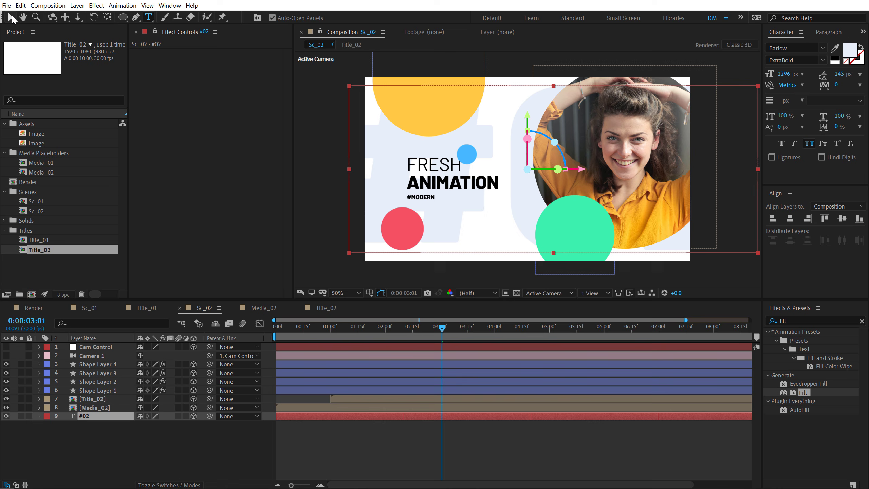
left_click(152, 432)
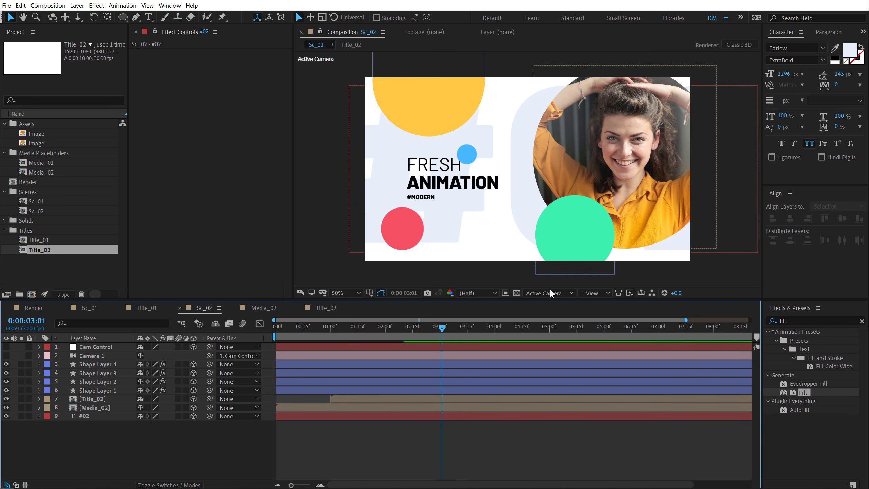
Step: Turn on Camera 1 and move the green circle to the frame's top edge, overlapping the photo's upper-left side
left_click(585, 245)
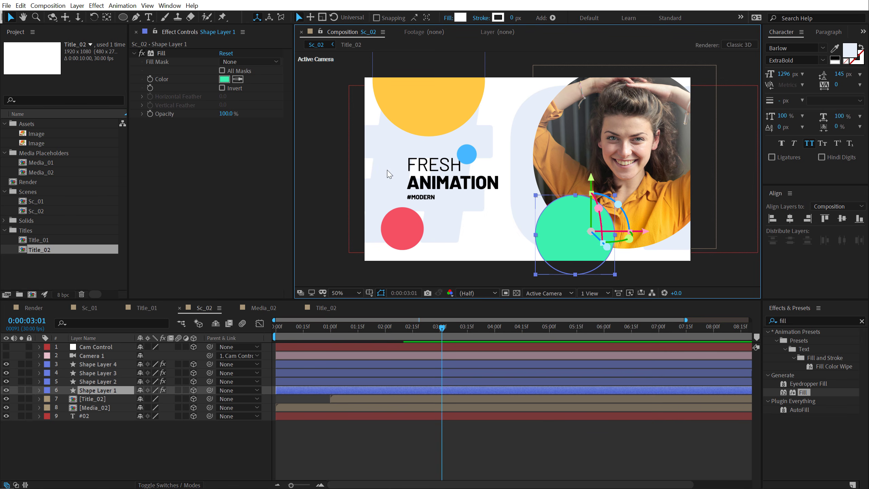
left_click_drag(567, 246, 550, 92)
left_click(5, 356)
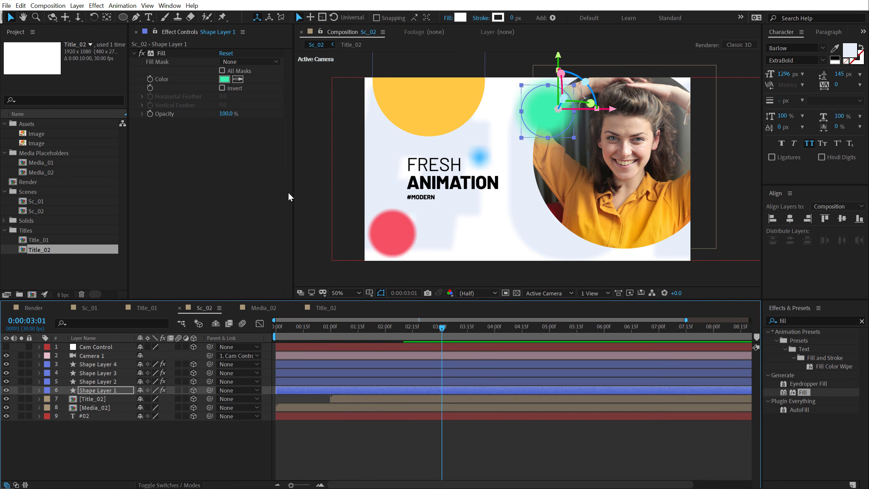
left_click_drag(547, 127, 545, 107)
Step: Move the red circle above the title near the frame's top and the large yellow circle into the lower-left corner
left_click(406, 108)
left_click_drag(406, 108, 511, 284)
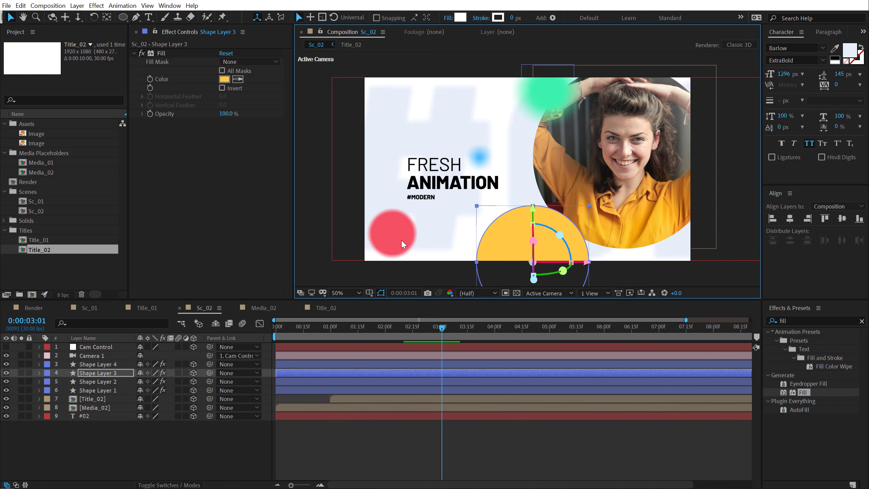
left_click(397, 249)
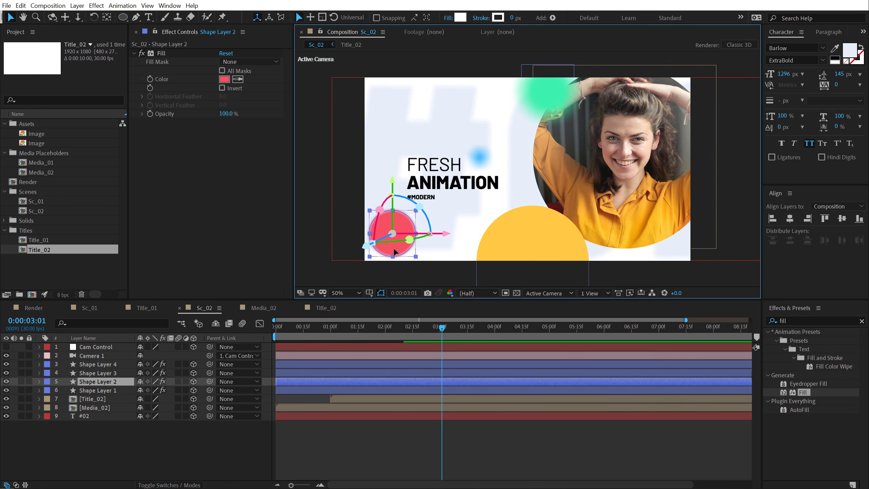
left_click_drag(395, 251, 414, 124)
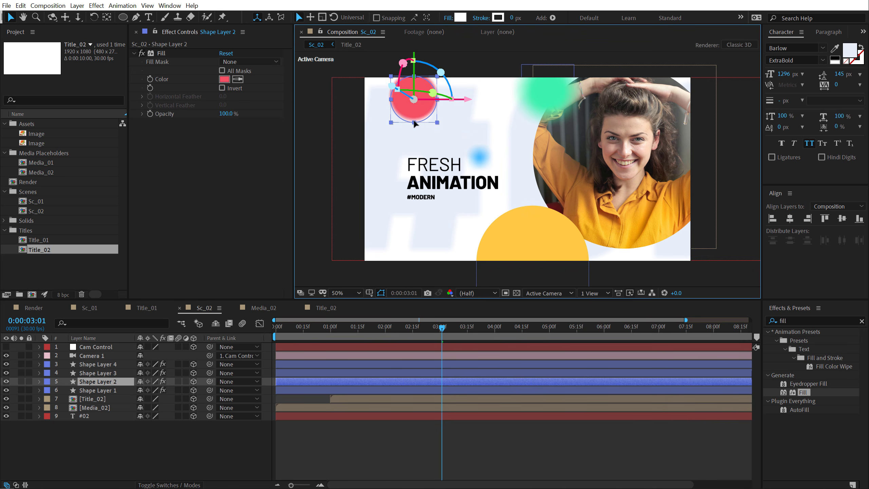
left_click_drag(516, 275, 381, 280)
left_click(401, 427)
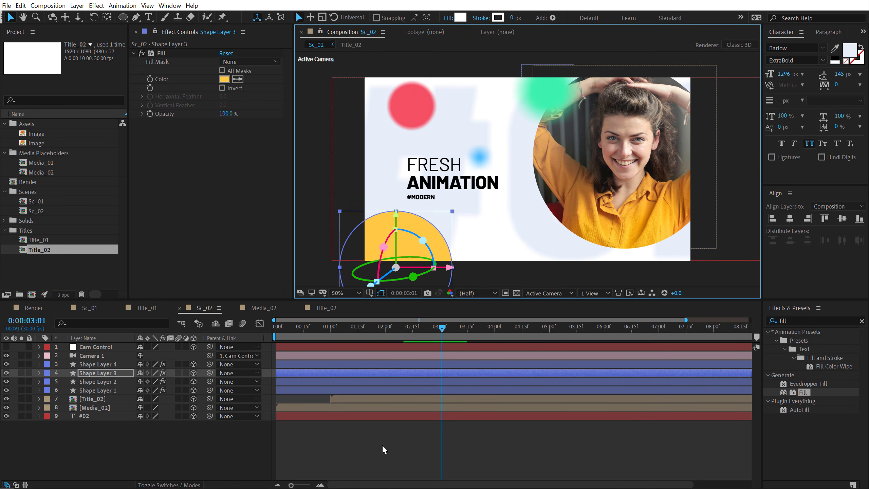
Step: Sample the small circle's red as the Fill effect colour of the large corner circle, Shape Layer 3
left_click(321, 375)
left_click(238, 79)
left_click(401, 107)
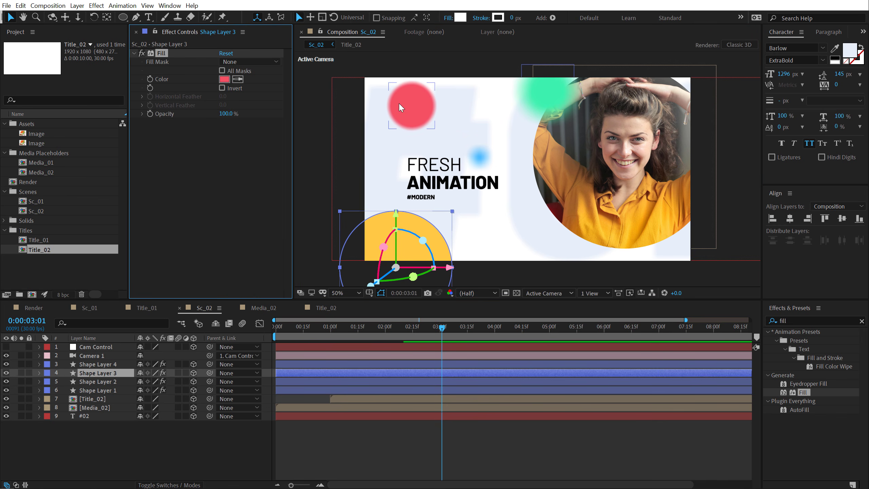
Step: Set the Fill colour of the small circle above the title, Shape Layer 2, to yellow F4DC4E
left_click(103, 381)
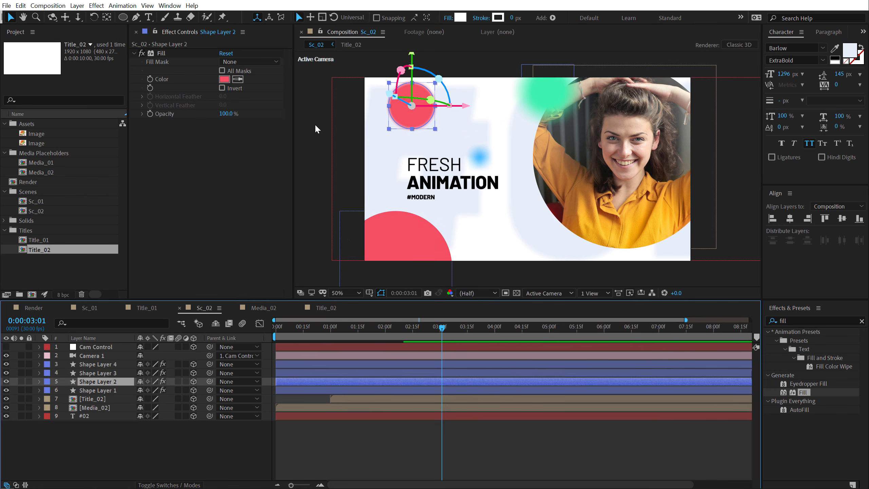
left_click(228, 79)
left_click(285, 272)
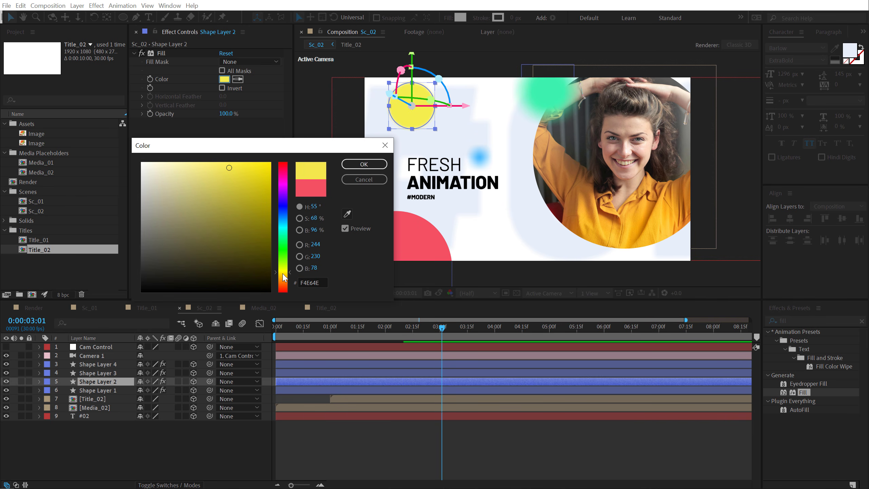
left_click(363, 164)
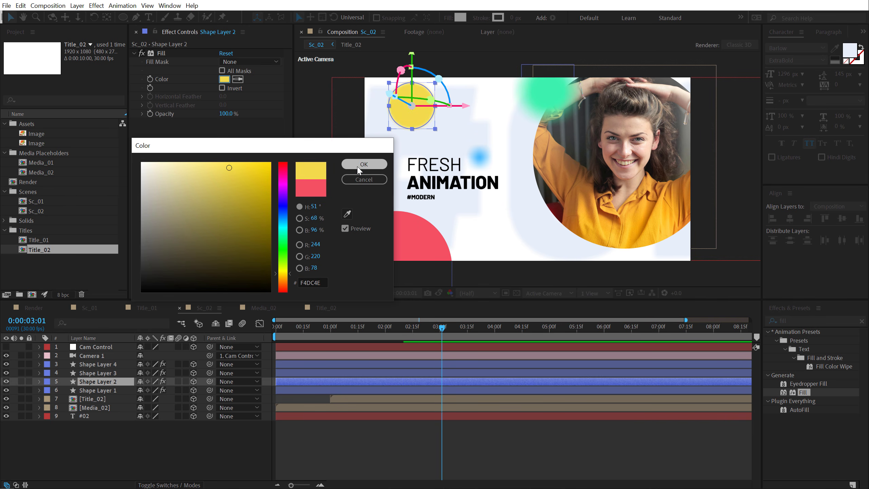
Step: Set the Fill colour of the circle beside the photo, Shape Layer 1, to orange FF8D24
left_click(97, 393)
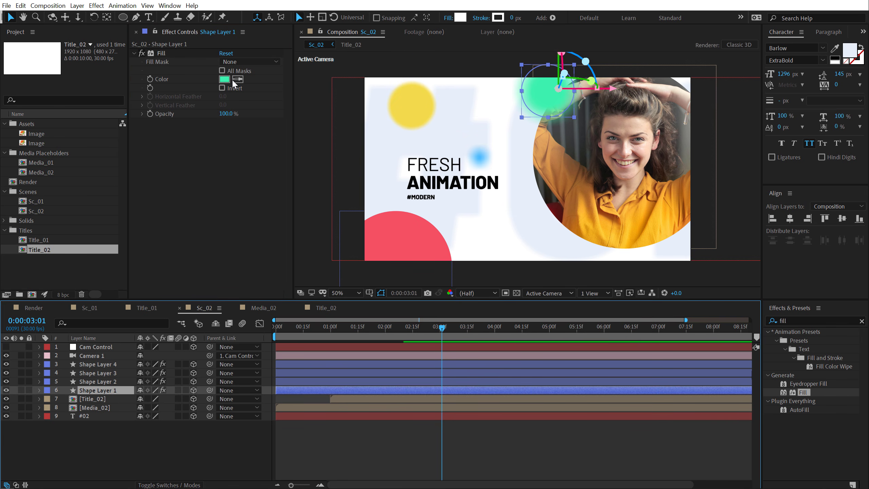
left_click(226, 80)
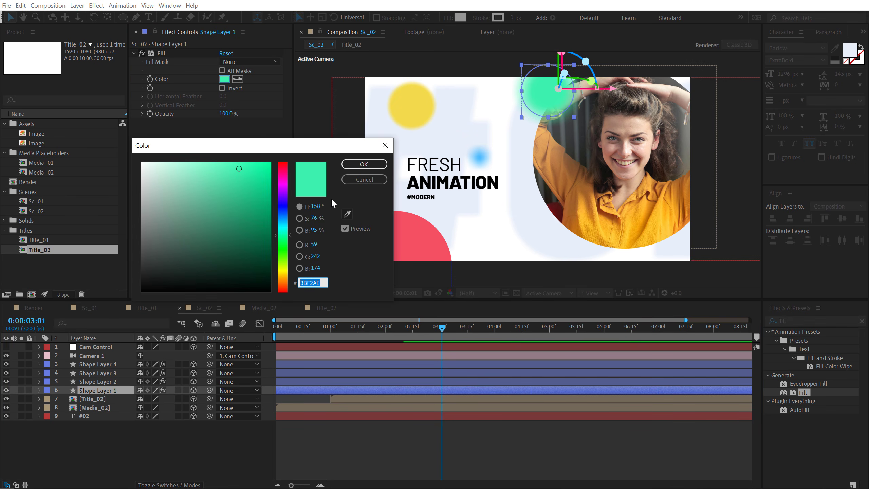
left_click_drag(284, 270, 286, 281)
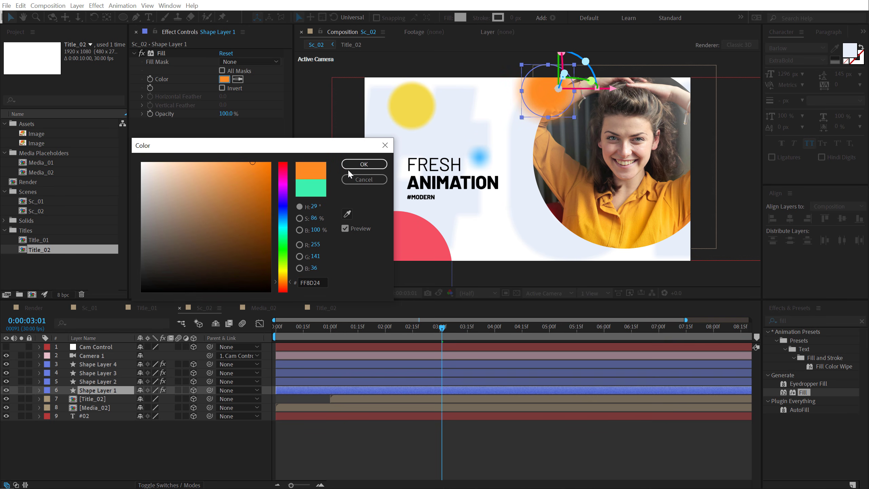
left_click(363, 164)
Step: Change the Fill colour of the tiny blue circle, Shape Layer 4, to bright green
left_click(479, 160)
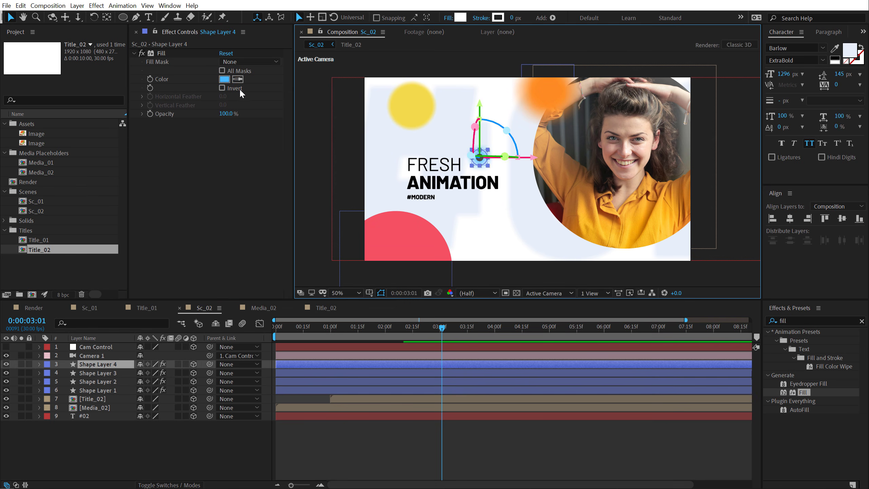
left_click(224, 79)
left_click_drag(287, 259, 287, 254)
left_click(364, 164)
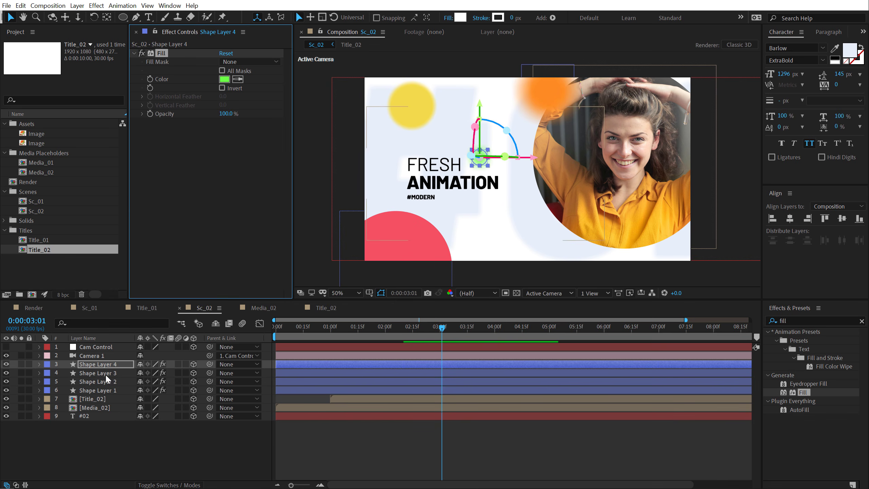
Step: Set Shape Layer 4's ellipse size to 58 and move the green circle to the end of the word ANIMATION
left_click(115, 366)
key("u")
key("u")
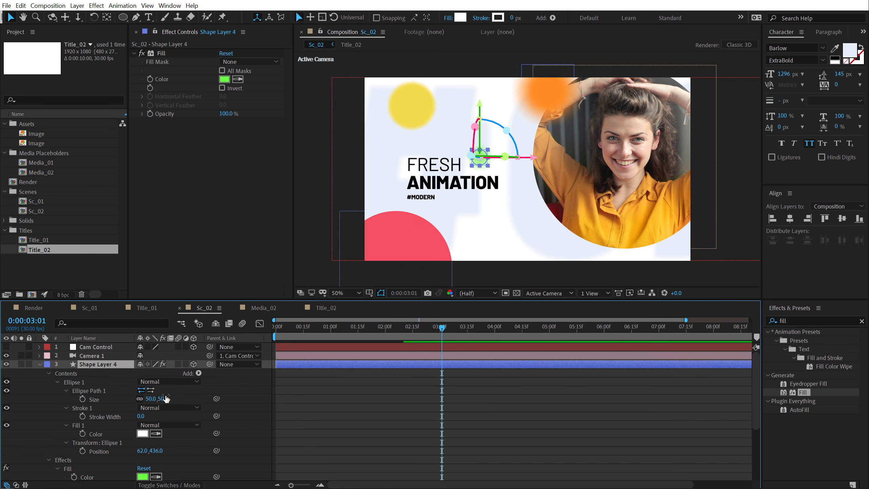
left_click_drag(166, 399, 169, 399)
key(".")
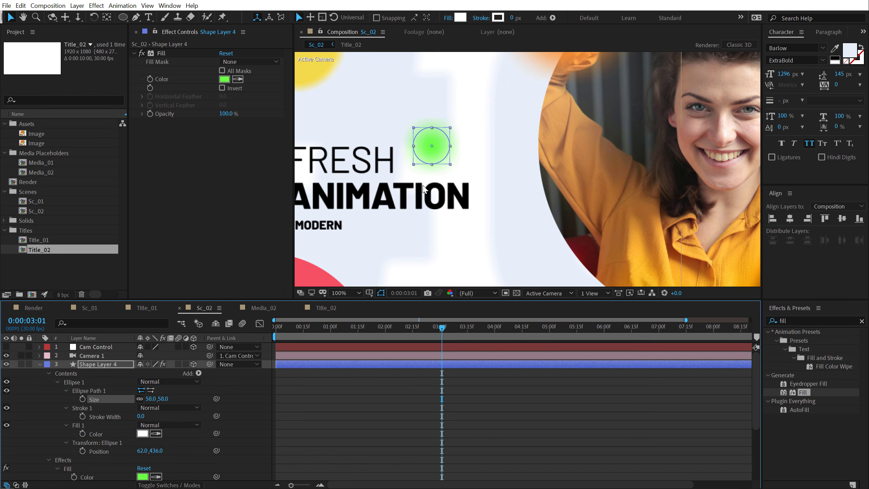
left_click_drag(427, 151, 468, 211)
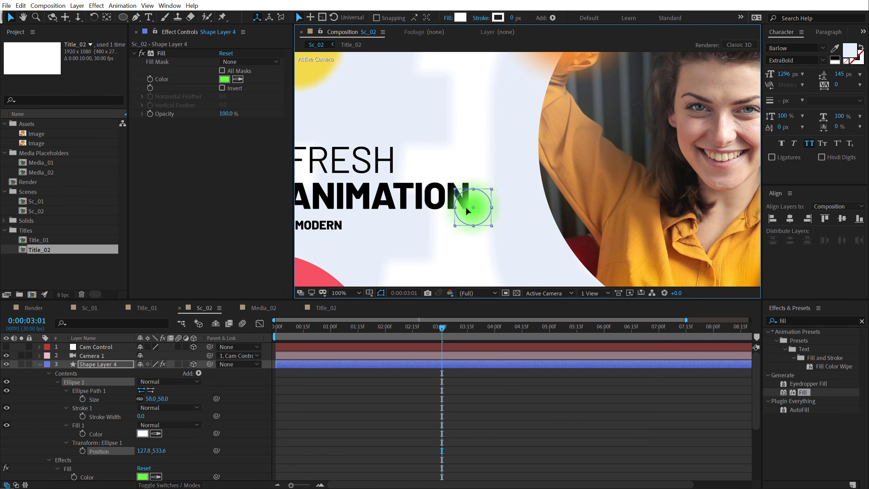
left_click(415, 438)
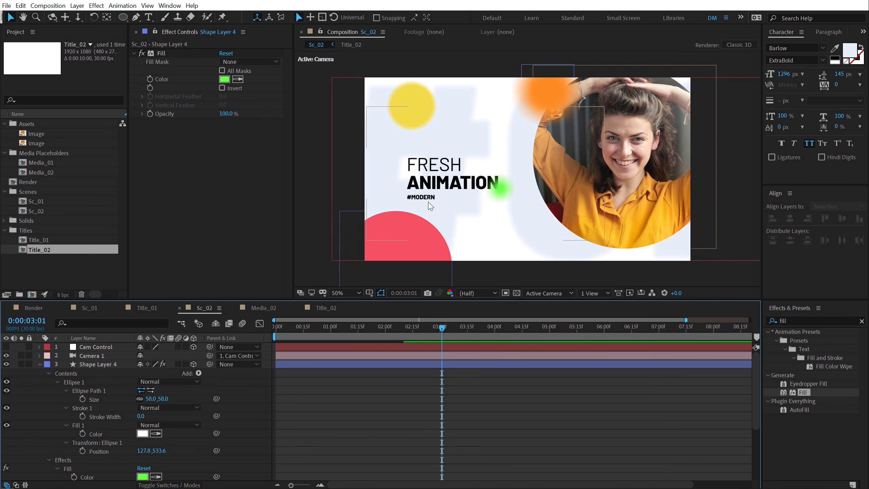
left_click(39, 365)
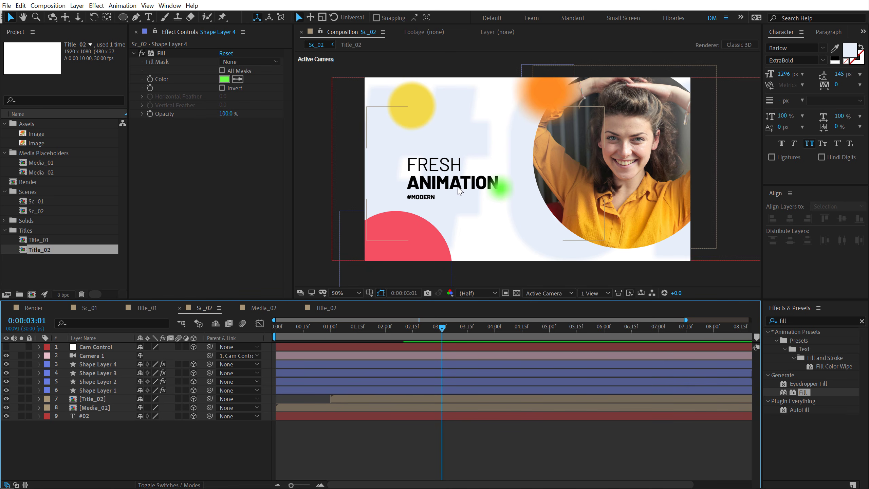
Step: At 0:00:02:12, move the round photo Media_02 slightly down and left so its upper edge sits inside the frame
left_click_drag(287, 330, 408, 353)
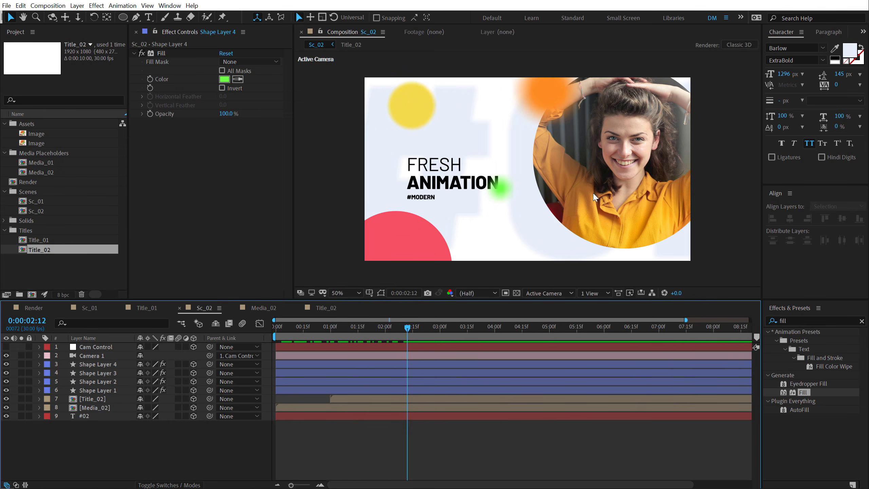
left_click(96, 408)
mouse_move(605, 197)
left_mouse_down()
mouse_move(508, 208)
mouse_move(365, 197)
mouse_move(631, 172)
mouse_move(614, 198)
mouse_move(580, 200)
mouse_move(591, 206)
left_mouse_up()
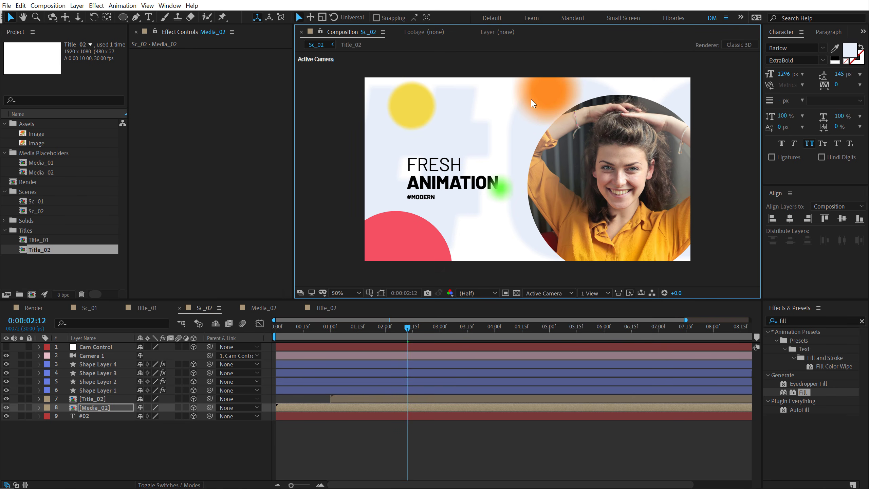
Step: Show the layer controls and move the orange circle, Shape Layer 1, down to the photo's upper-left edge
key("ctrl+shift+h")
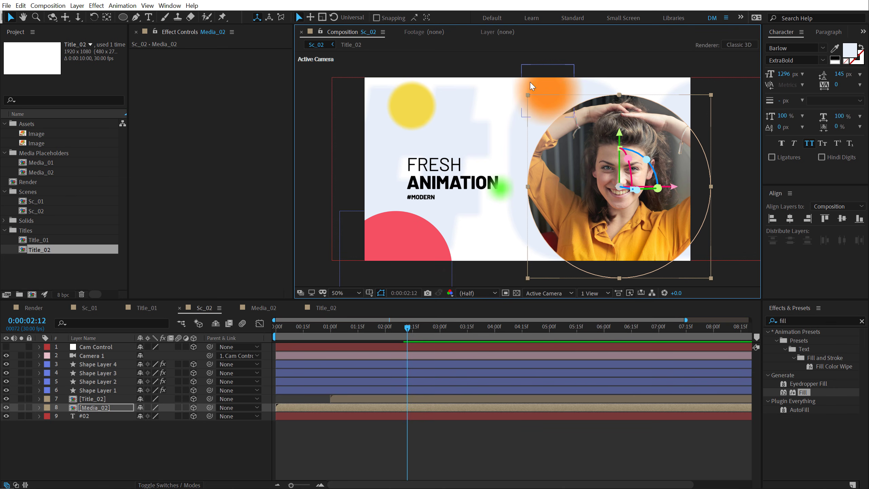
left_click(547, 81)
left_click_drag(548, 92, 548, 118)
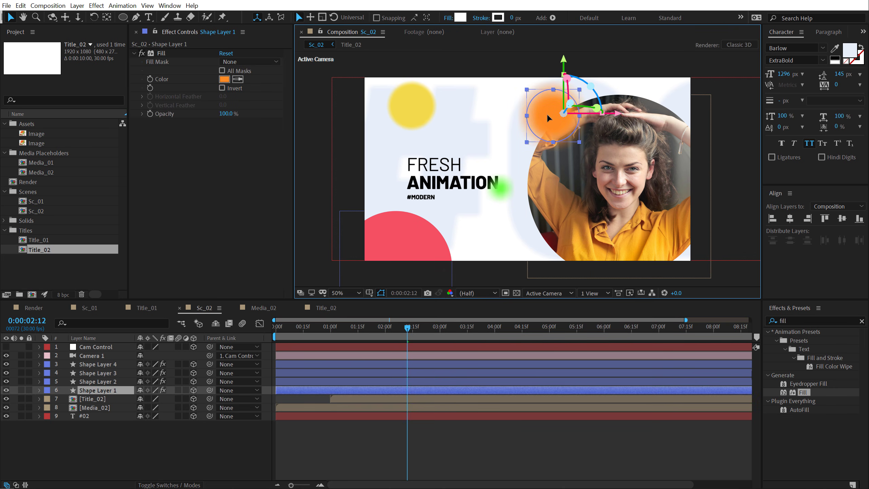
left_click(446, 452)
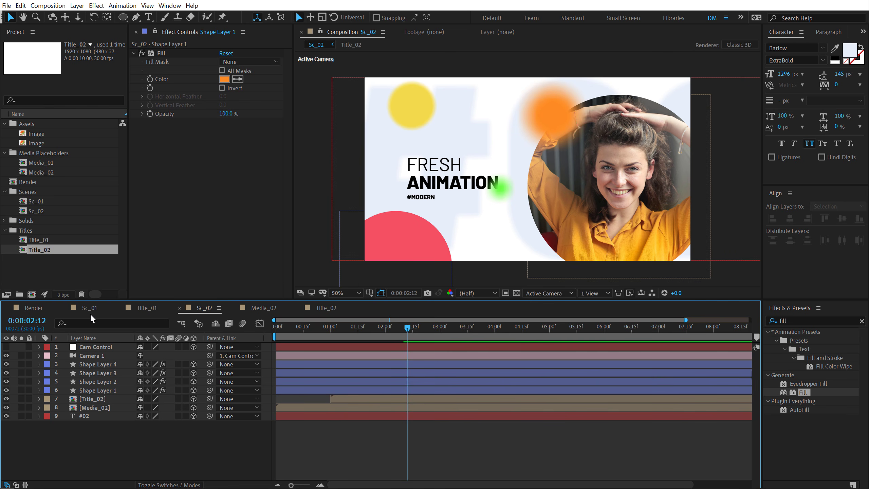
Step: Add Sc_02 above Sc_01 in the Render composition, starting at 0:00:04:00, and collapse its transformations
left_click(37, 310)
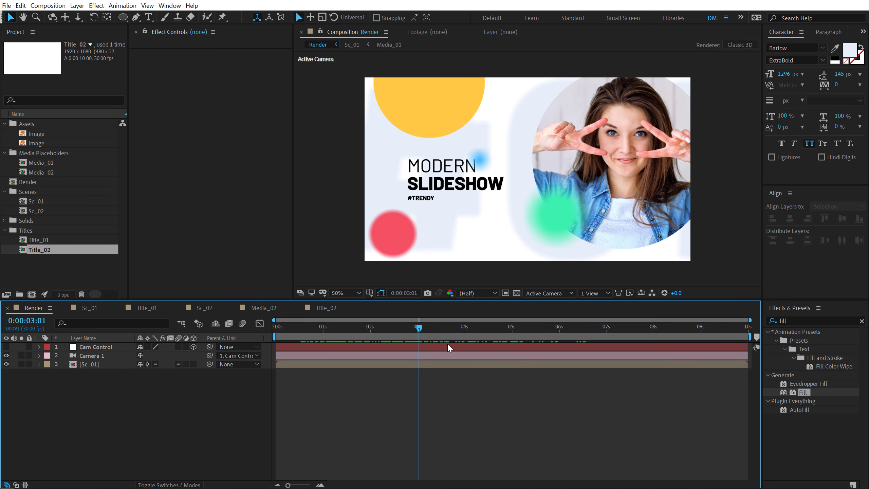
left_click_drag(420, 328, 463, 335)
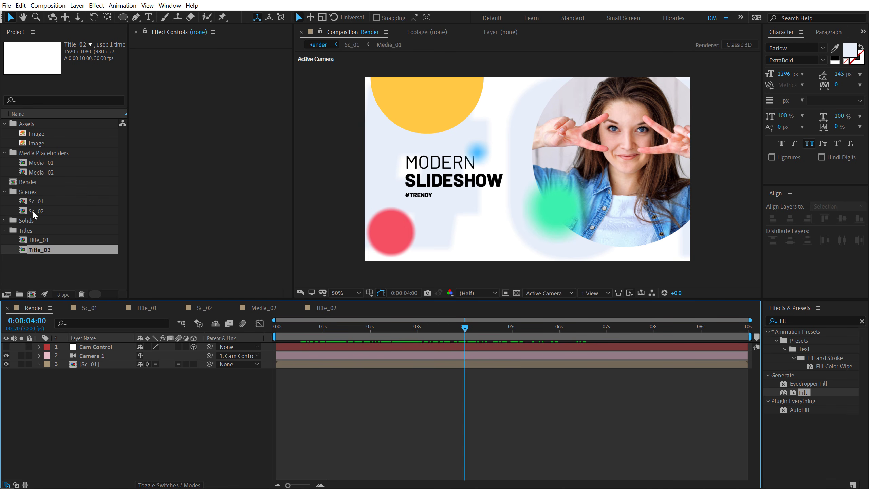
left_click_drag(34, 214, 465, 359)
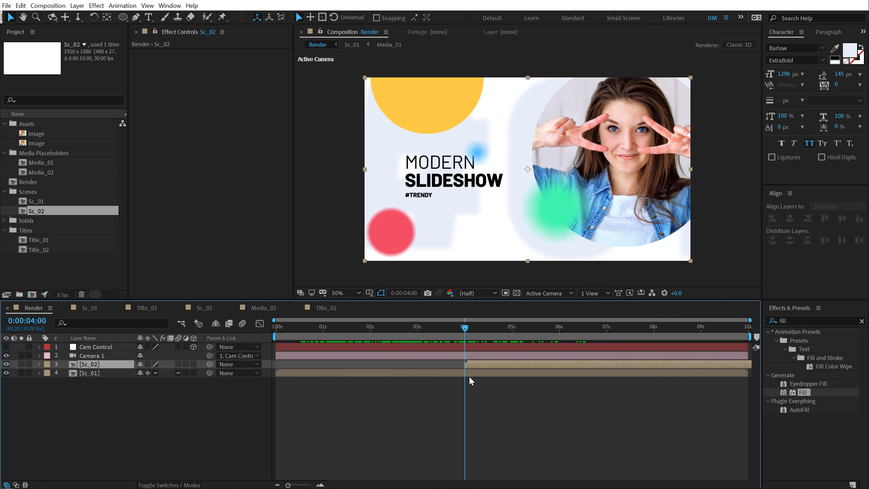
left_click(148, 365)
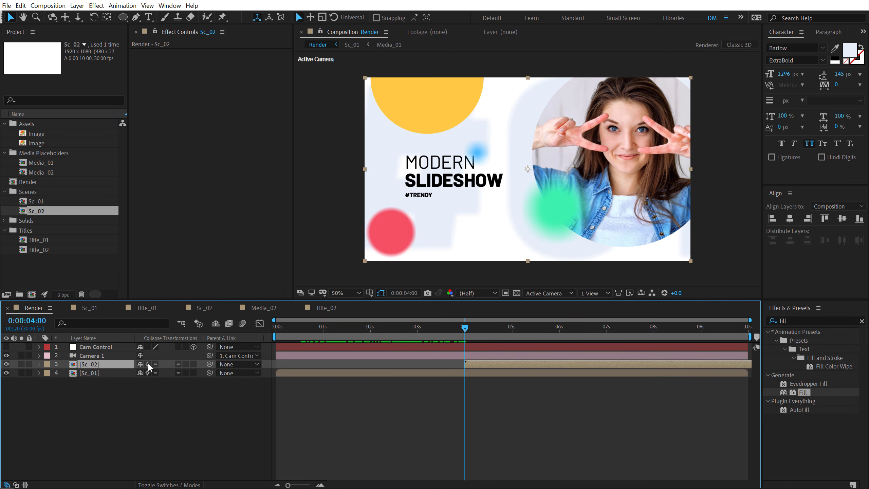
left_click_drag(467, 331, 564, 324)
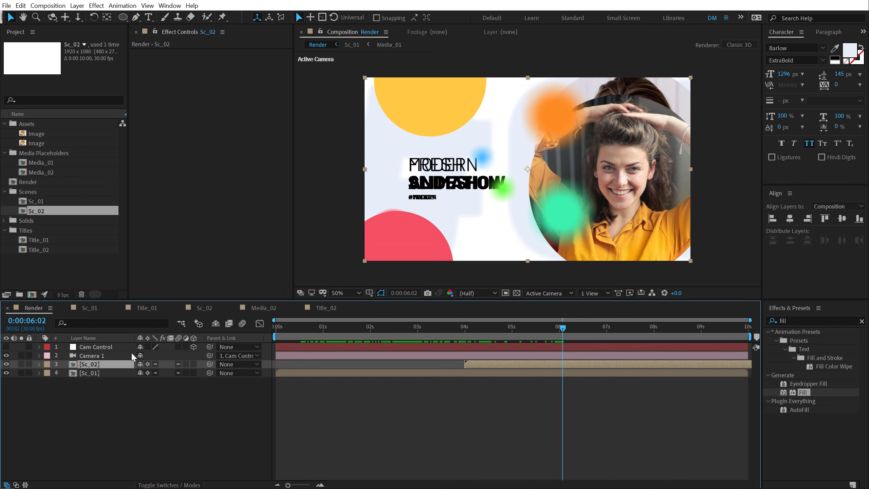
Step: Add a Position keyframe to Cam Control at 0:00:04:00 in the Render composition
left_click(93, 349)
key("p")
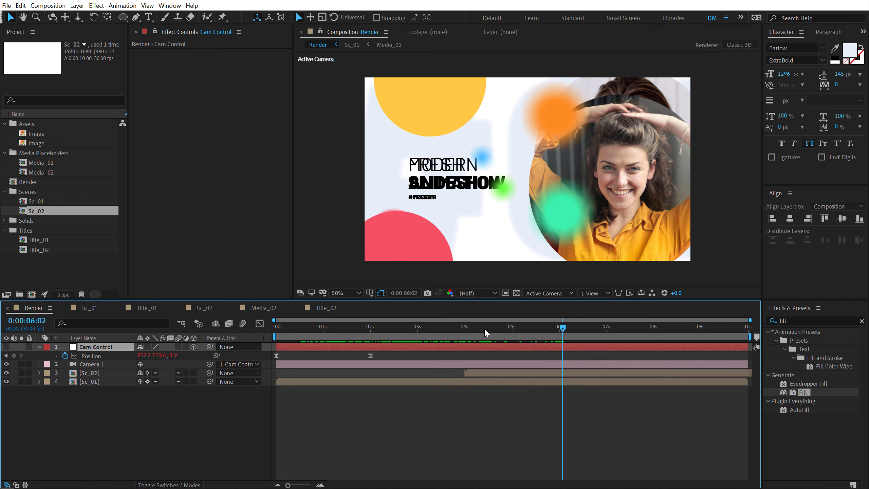
left_click(463, 331)
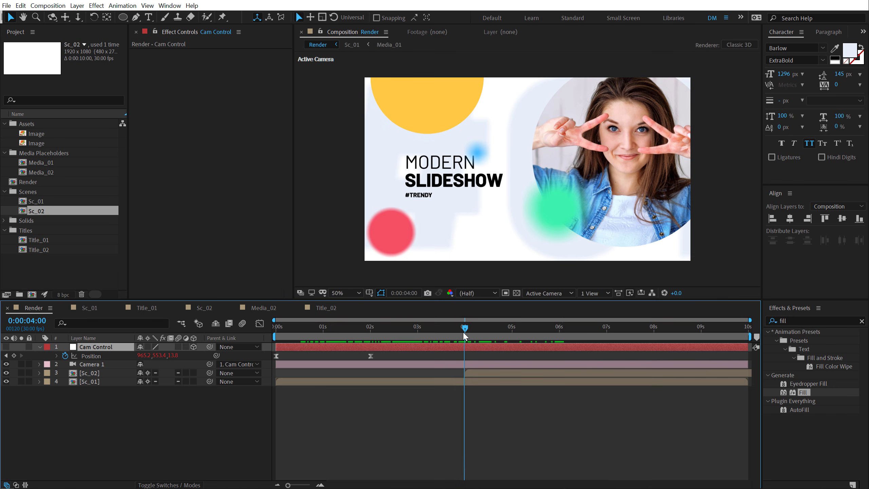
left_click(14, 355)
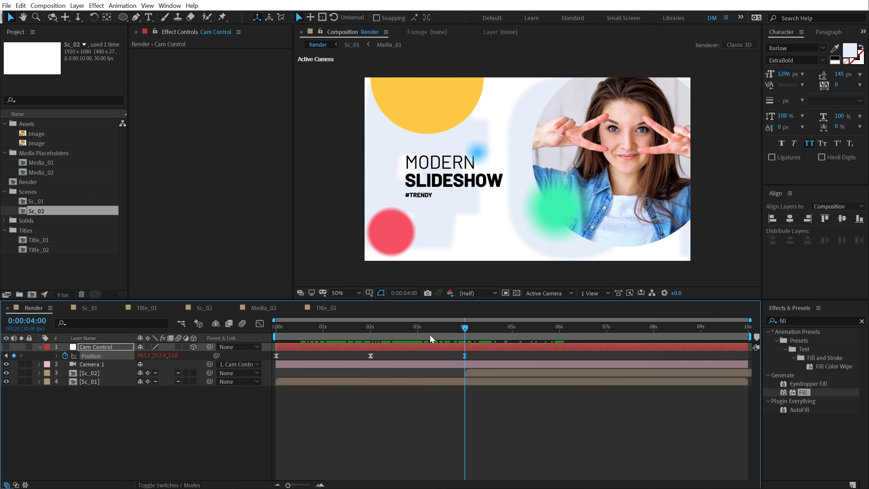
Step: Hide Sc_02 and keyframe Cam Control's X position to 4600 at 0:00:06:00, moving the camera past Sc_01
left_click_drag(471, 329, 561, 343)
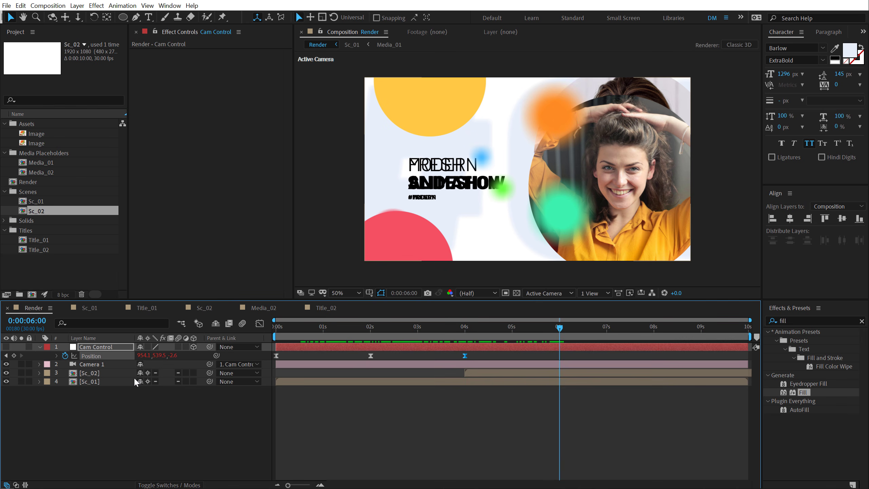
left_click(6, 374)
left_click_drag(138, 356, 323, 352)
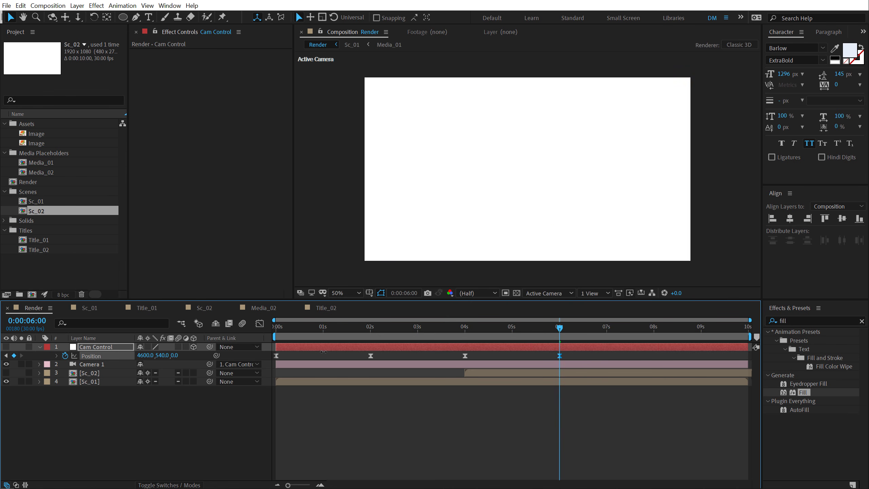
left_click_drag(457, 323, 547, 338)
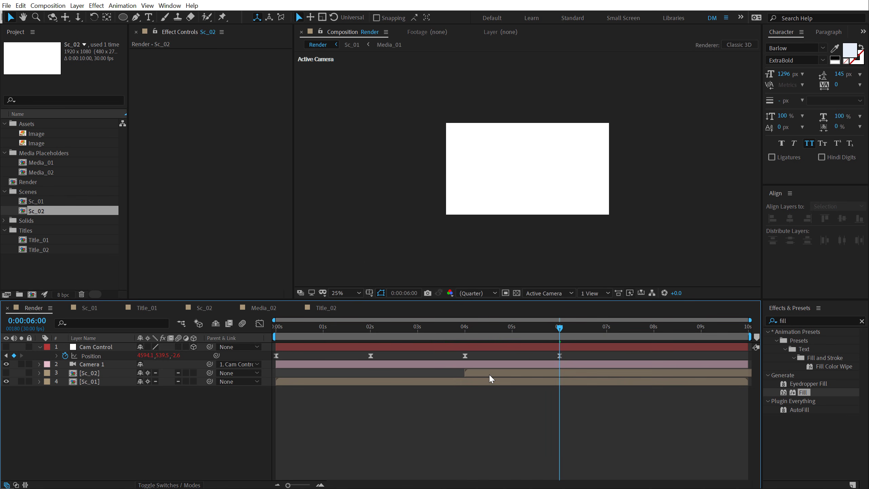
Step: Make Sc_02 visible again and move it horizontally to the right, clear of Sc_01
left_click(489, 375)
left_click(6, 373)
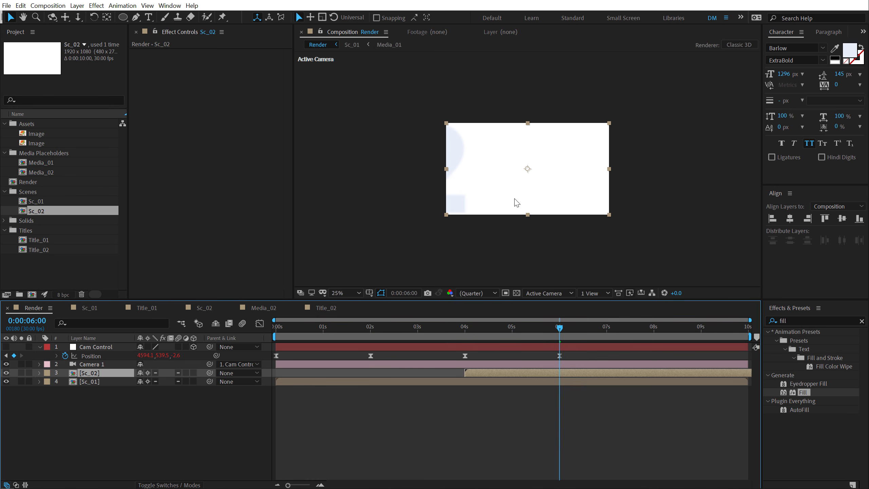
left_click_drag(471, 329, 484, 328)
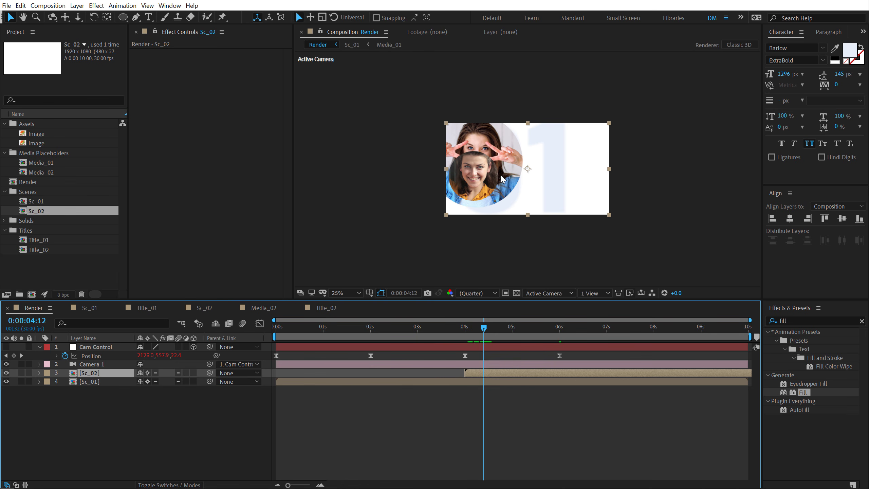
left_click_drag(500, 188, 728, 188)
left_click_drag(493, 329, 532, 327)
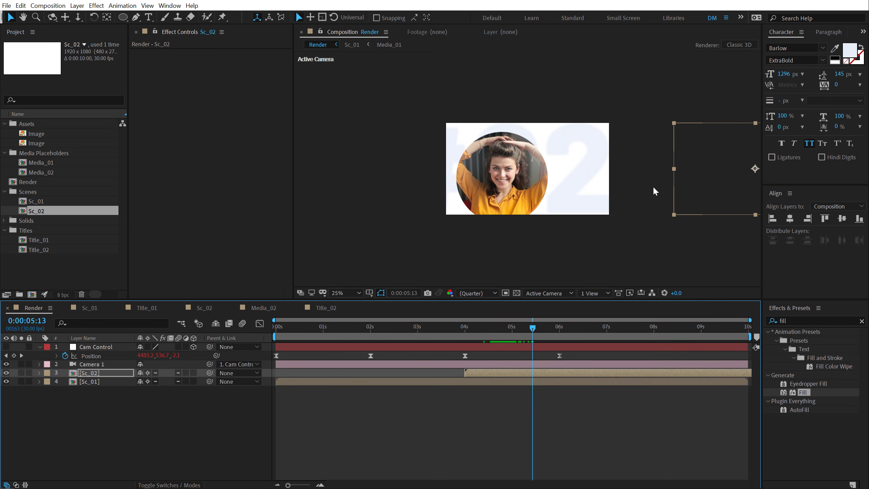
Step: Adjust Sc_02's horizontal position so the scene fills the camera frame at 0:00:06:00
scroll(654, 187, "down", 1)
left_click_drag(563, 177, 441, 176)
left_click_drag(508, 177, 547, 180)
left_click_drag(534, 329, 560, 329)
key("period")
left_click_drag(462, 184, 573, 191)
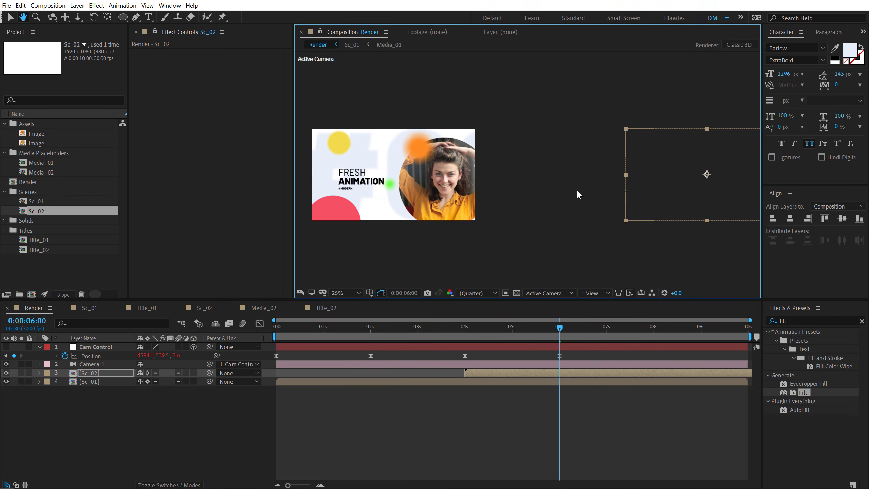
left_click_drag(675, 186, 701, 178)
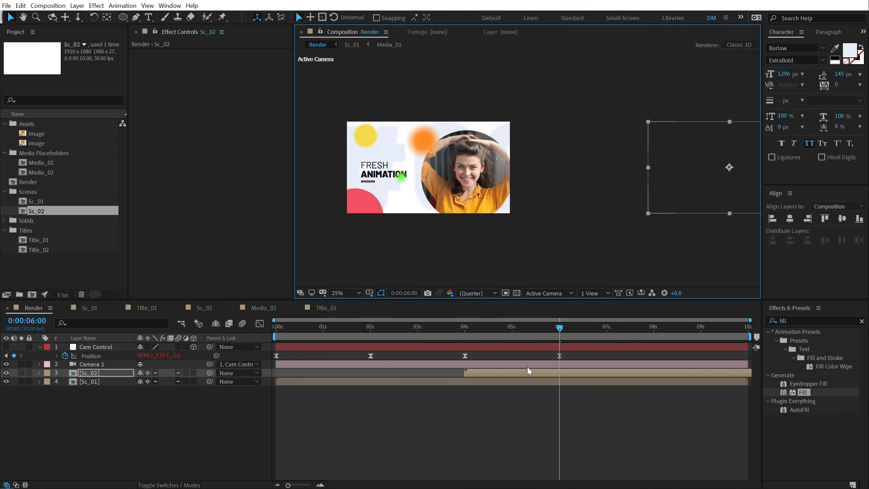
Step: In Sc_02, move the yellow circle, Shape Layer 2, into the upper-left corner so the frame partly crops it
double_click(487, 370)
left_click(414, 126)
left_click_drag(413, 126, 380, 107)
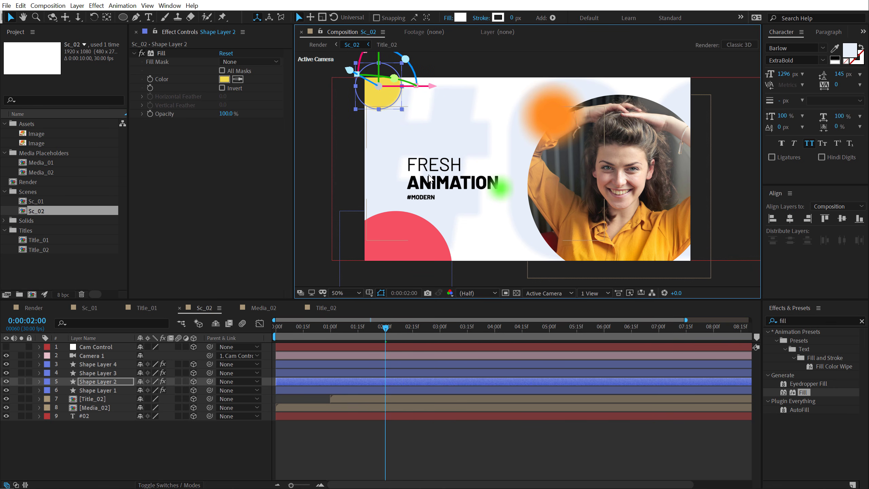
Step: Move Title_02 up and left, and place the green circle, Shape Layer 4, against the underside of ANIMATION
left_click_drag(436, 181, 424, 155)
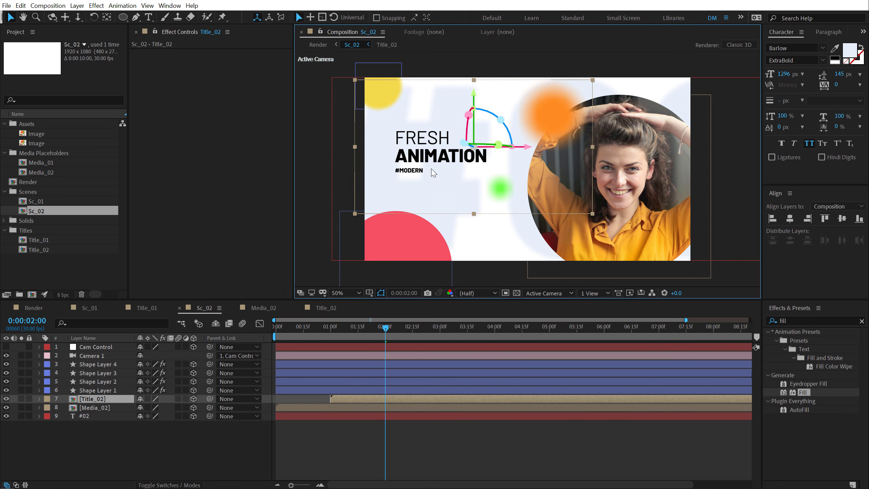
left_click(483, 449)
left_click_drag(505, 194, 453, 169)
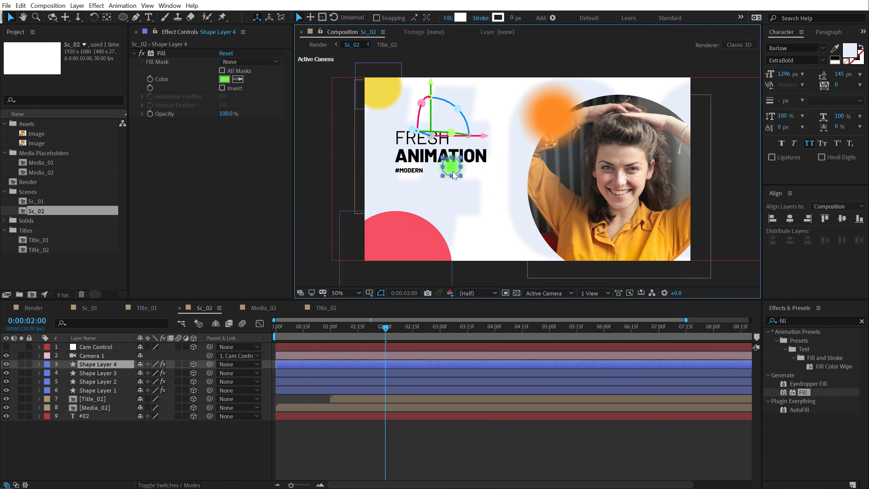
left_click(407, 469)
Step: In Render, end the work area at 0:00:08:00 and preview the camera move from the first scene to the second
left_click(41, 309)
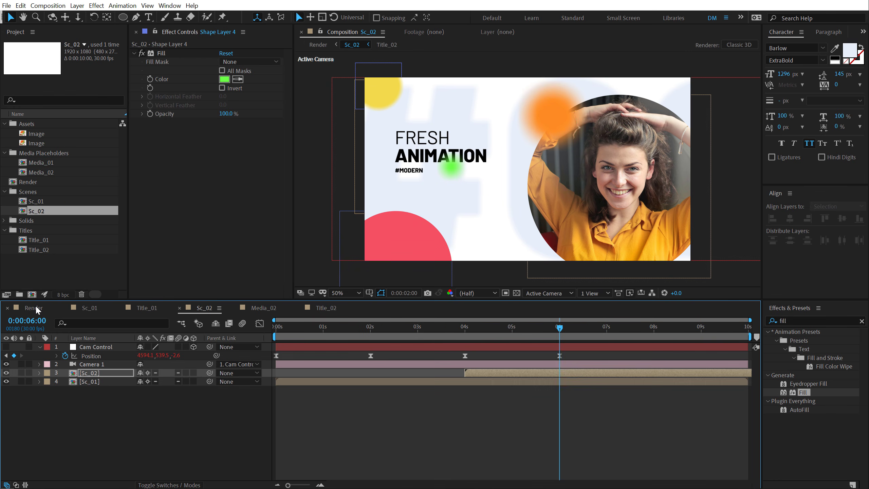
left_click_drag(386, 324, 573, 328)
left_click_drag(432, 203, 541, 183)
scroll(503, 217, "up", 2)
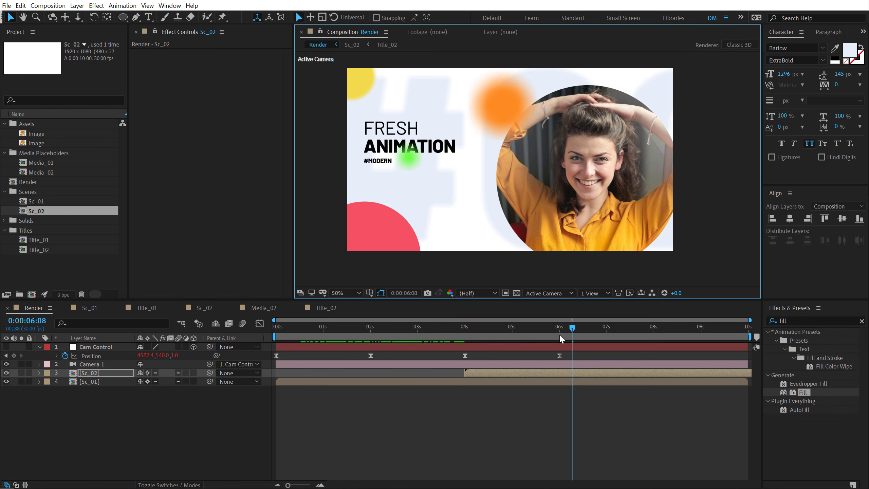
left_click_drag(572, 329, 652, 335)
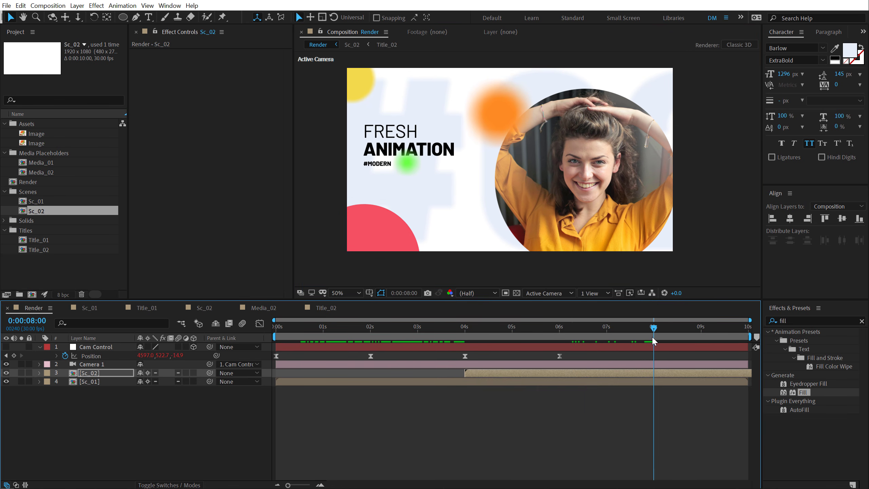
key("n")
key("space")
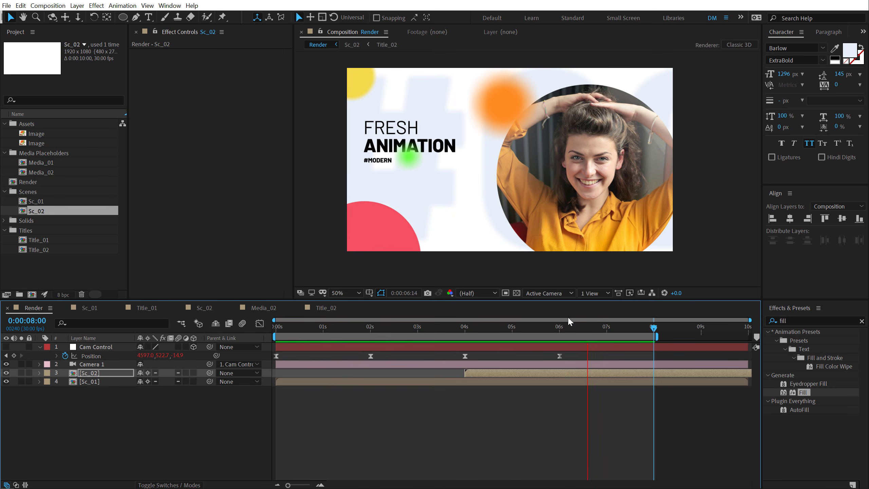
Step: In Sc_02, draw a rectangular mask around the woman's face on Media_02 and delete its circular Mask 1
left_click_drag(441, 329, 547, 325)
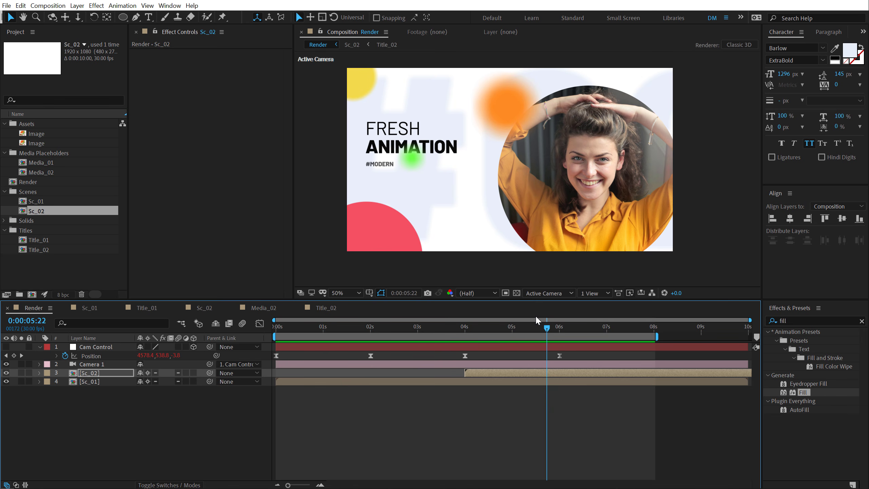
double_click(88, 372)
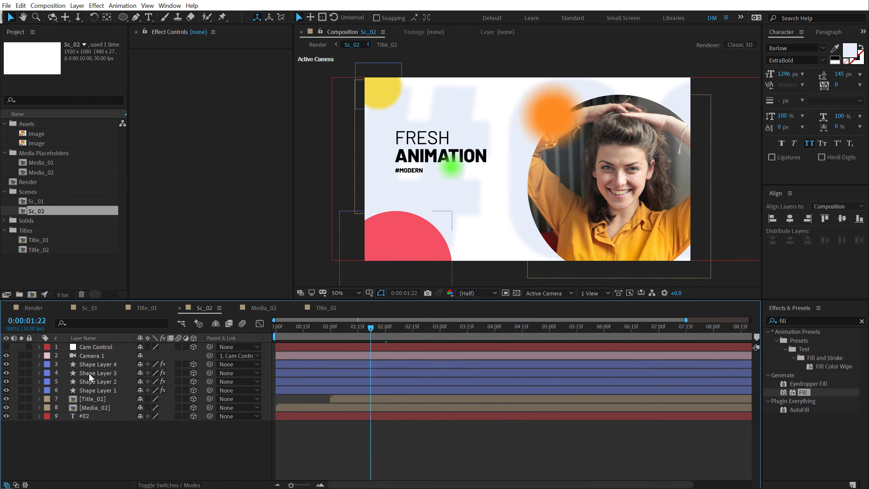
left_click(94, 408)
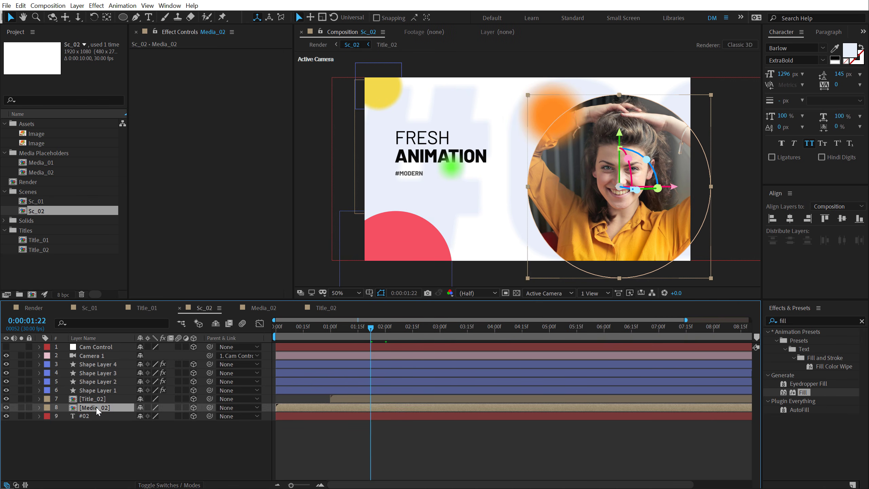
left_click(123, 18)
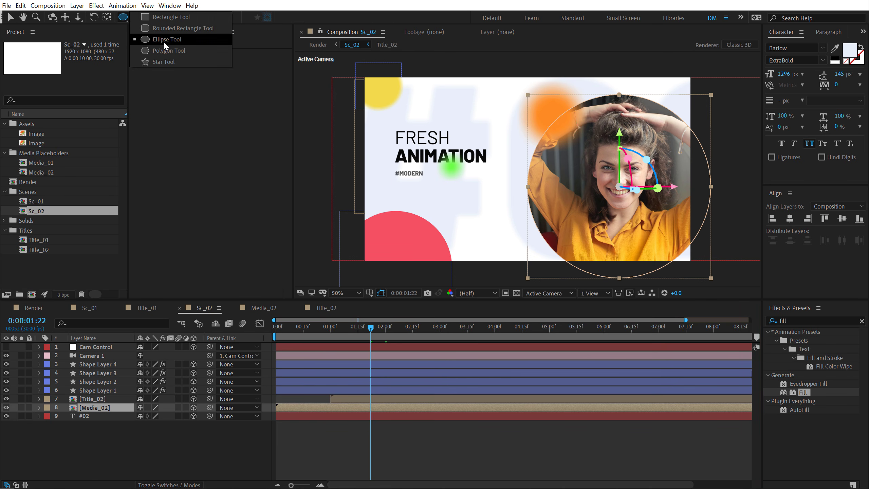
left_click(164, 20)
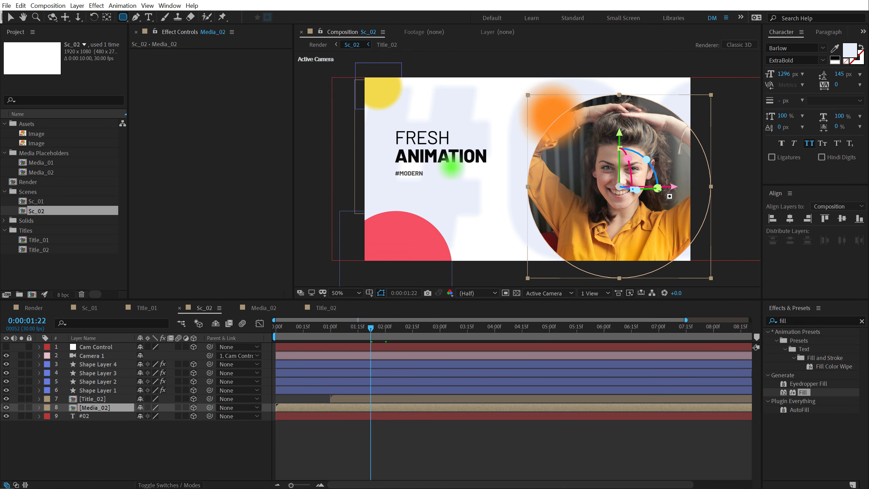
left_click_drag(614, 184, 677, 233)
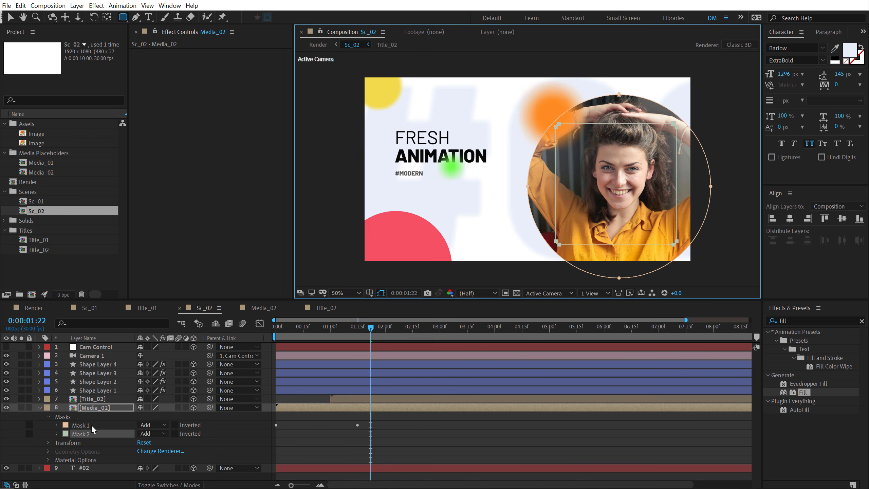
left_click(73, 427)
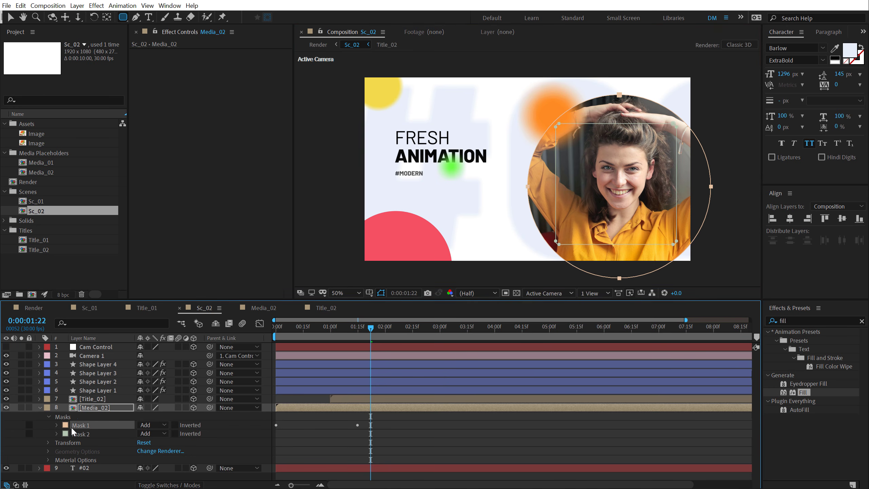
key("Delete")
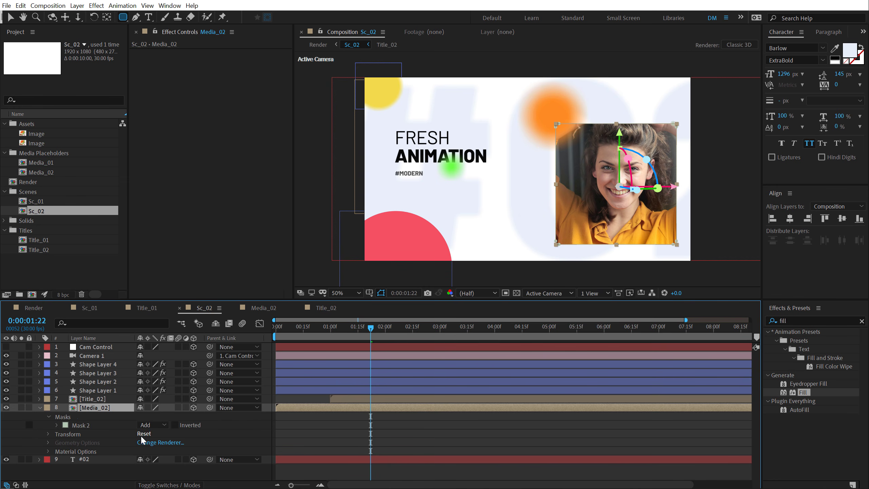
Step: Set the feather of Media_02's rectangular mask to 107 pixels
left_click(57, 426)
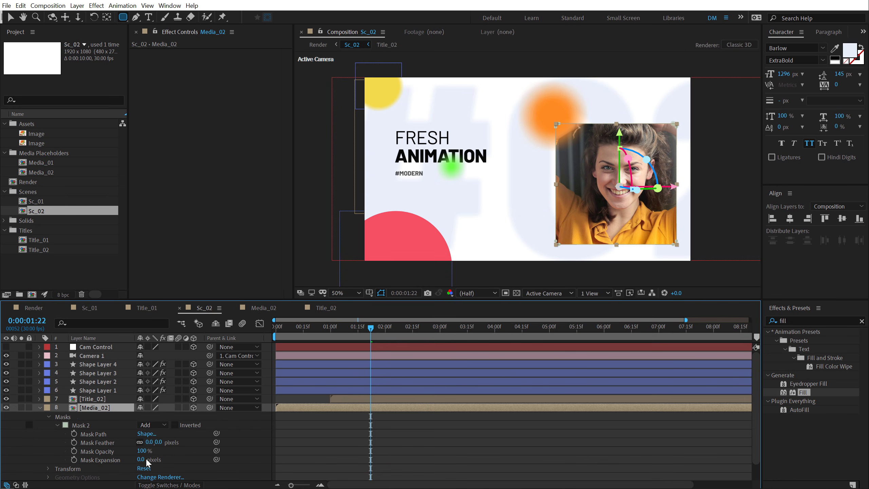
left_click(158, 442)
type("99")
key("Return")
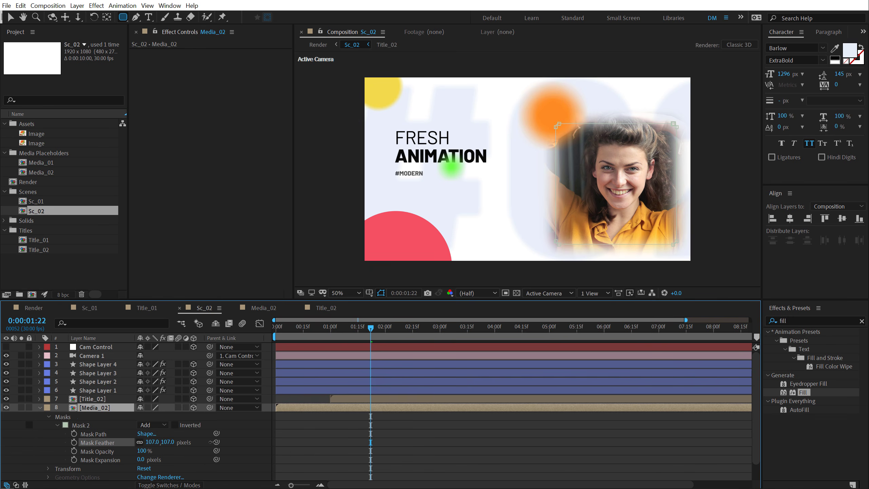
Step: Undo the feathering and the rectangular mask on Media_02, restoring the circular mask
key("ctrl+z")
key("ctrl+z")
key("ctrl+z")
key("ctrl+z")
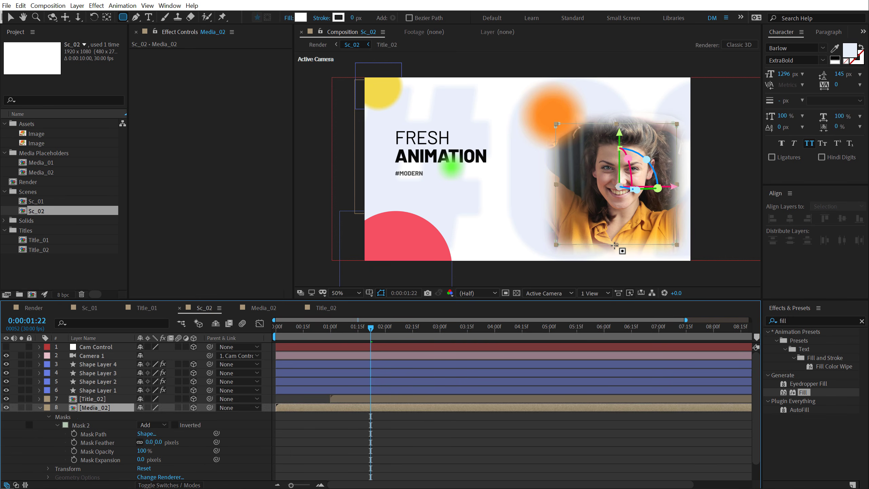
left_click(40, 407)
Step: Return to the Render composition and scrub through the camera move to about 0:00:07:02 with the Selection tool active
left_click(33, 308)
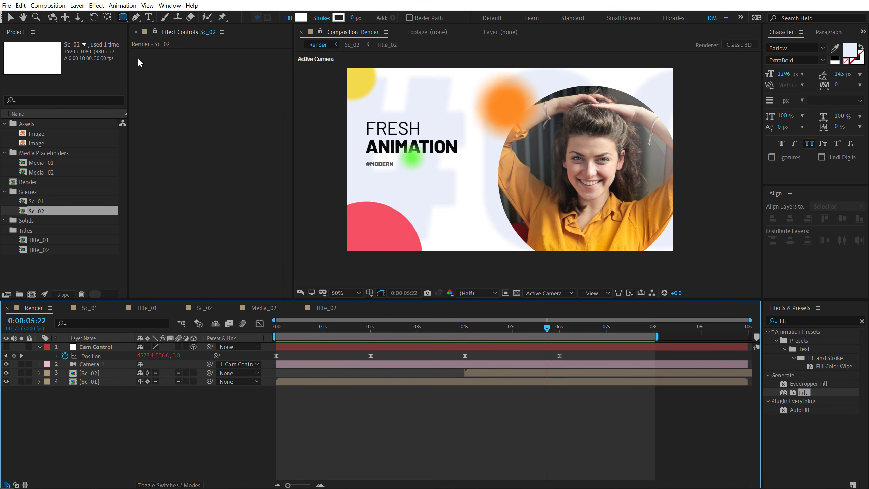
left_click(9, 17)
left_click_drag(288, 328, 608, 333)
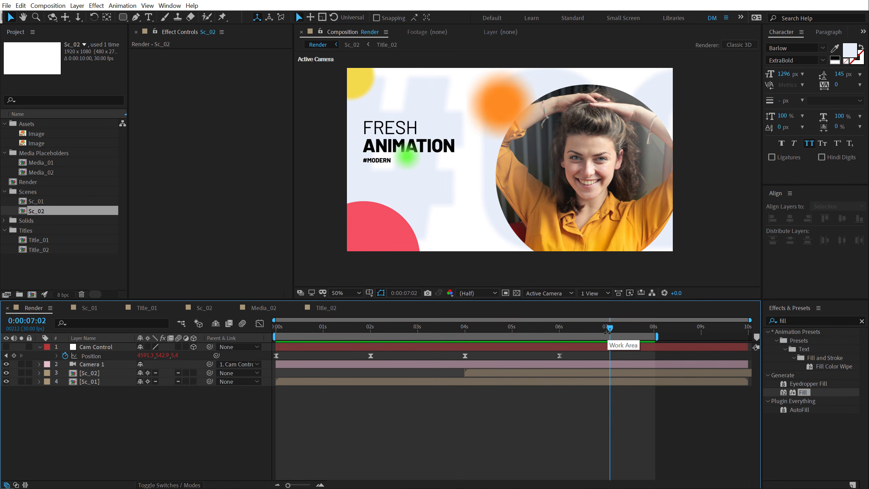